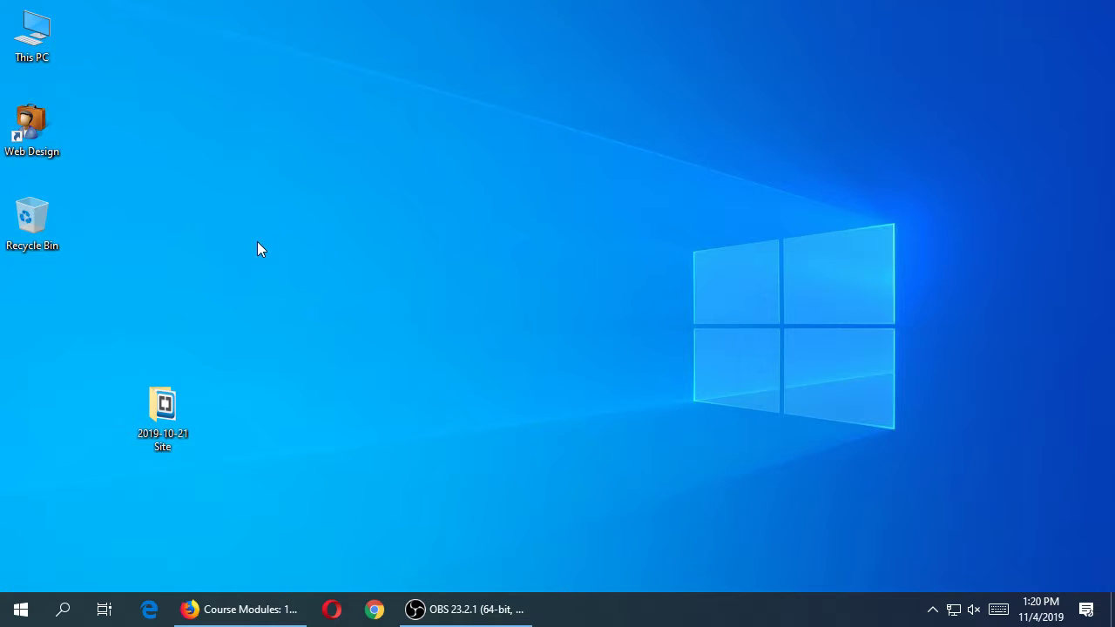
- Browse the CIS123 folder on the Web Design share, then place the 2019-10-21 Site folder below the Recycle Bin
double_click(33, 131)
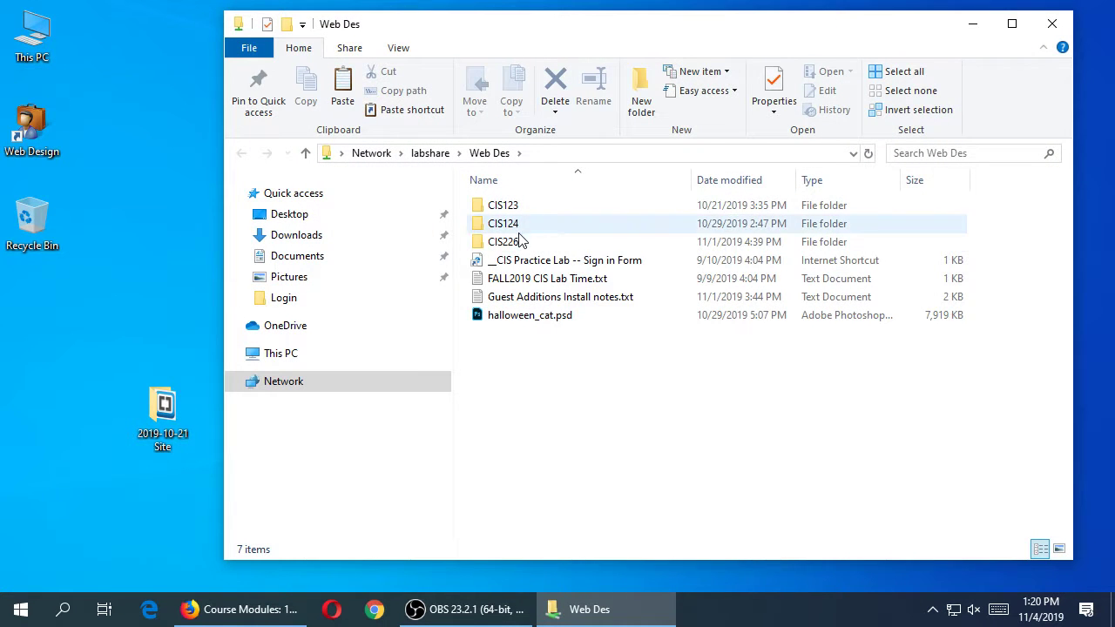
double_click(512, 206)
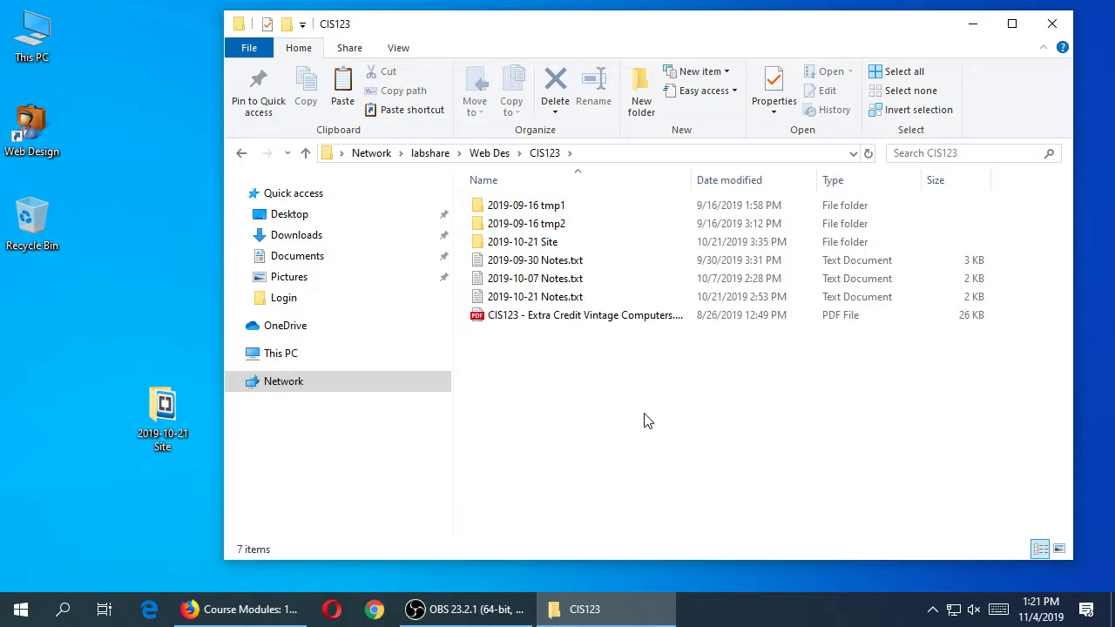
click(1051, 23)
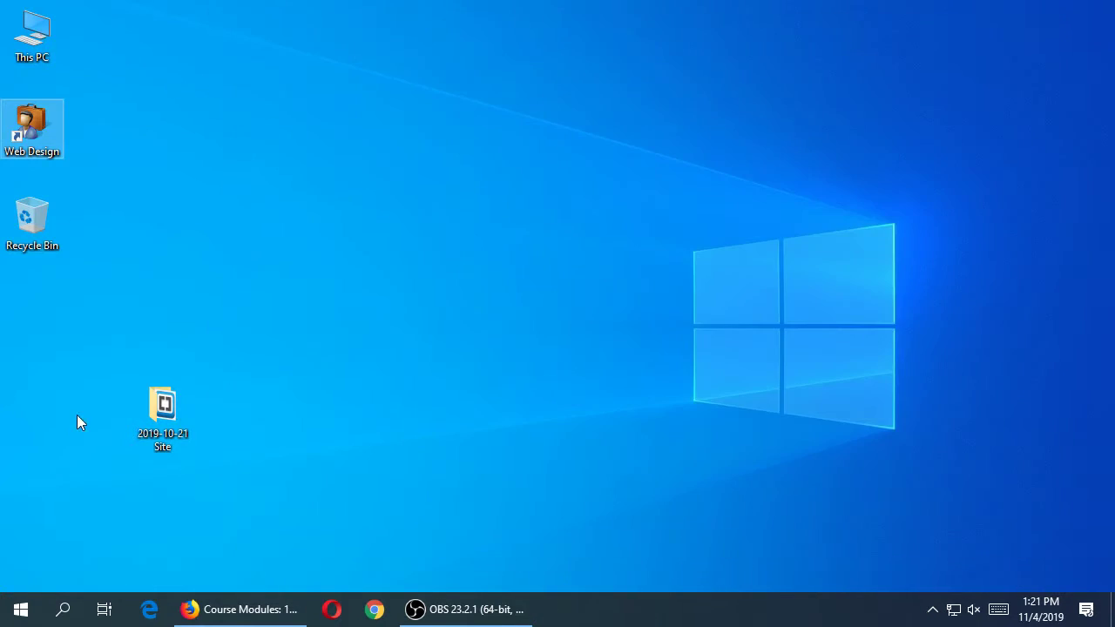
drag(162, 417, 105, 339)
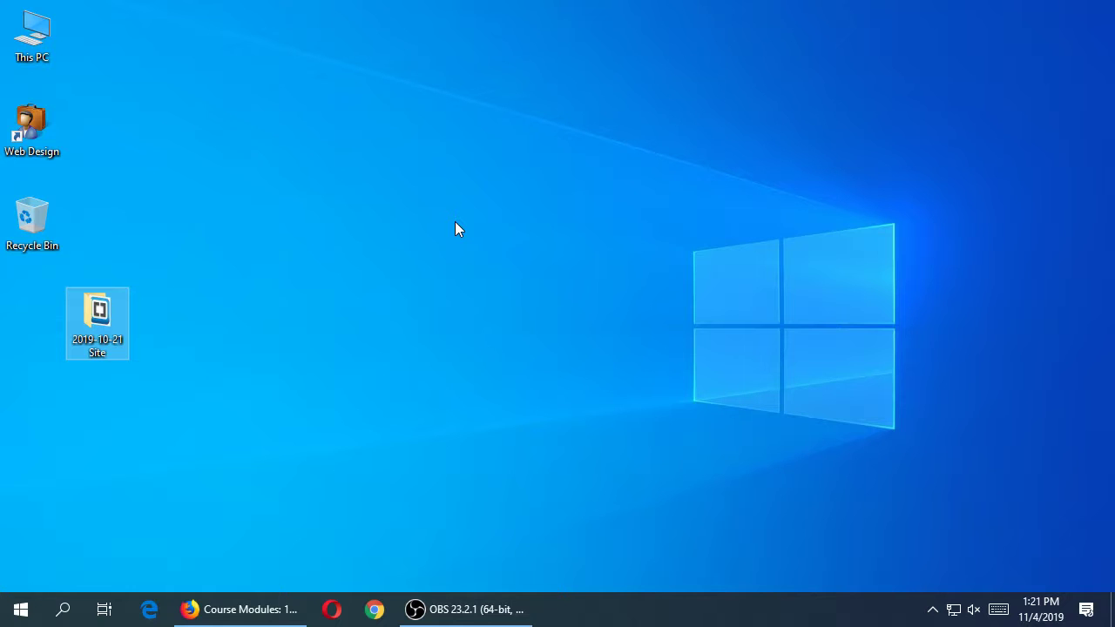
double_click(90, 324)
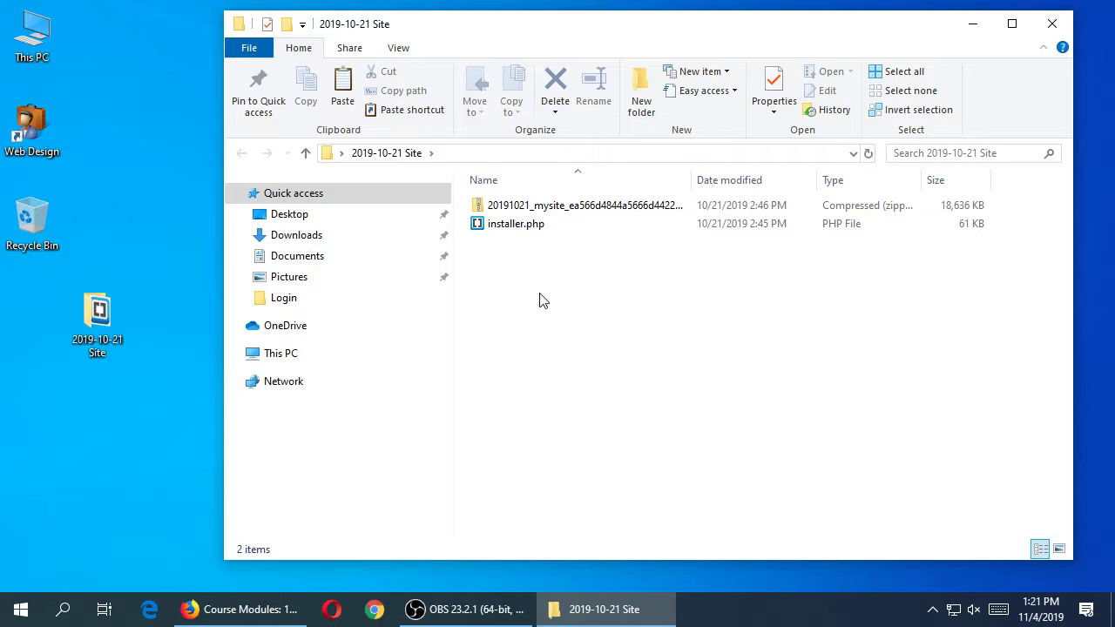
double_click(694, 180)
click(507, 224)
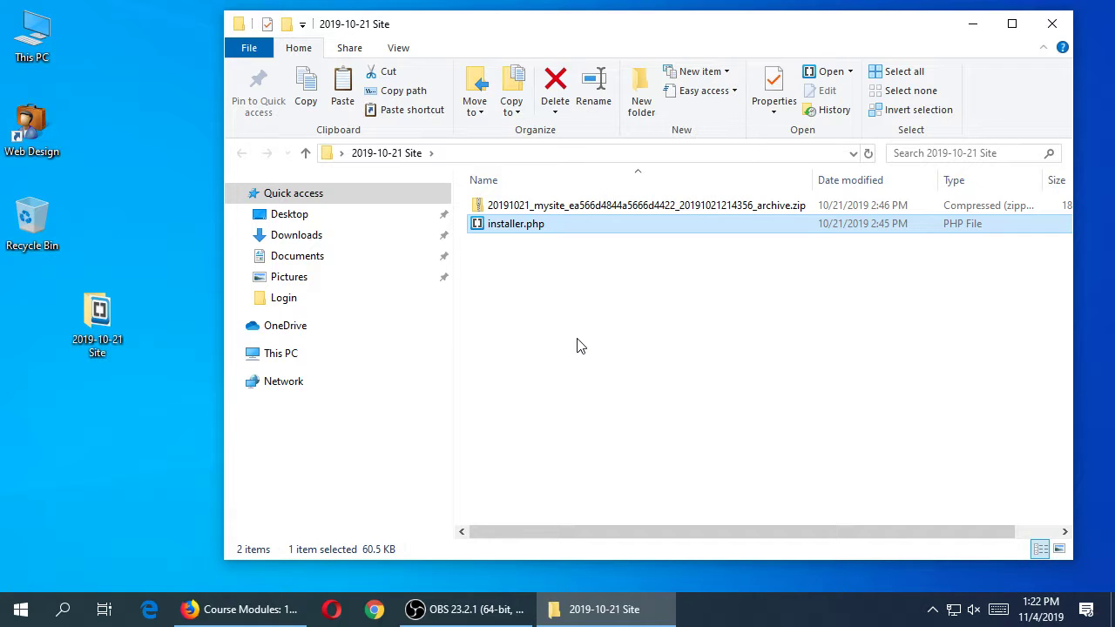
click(673, 209)
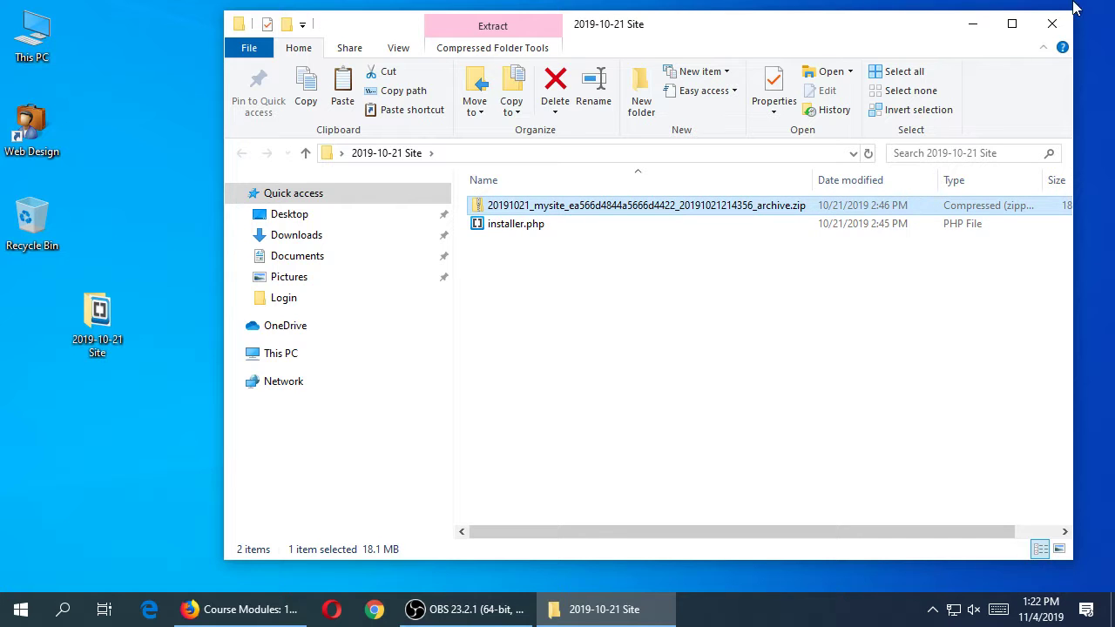
click(1052, 23)
click(566, 238)
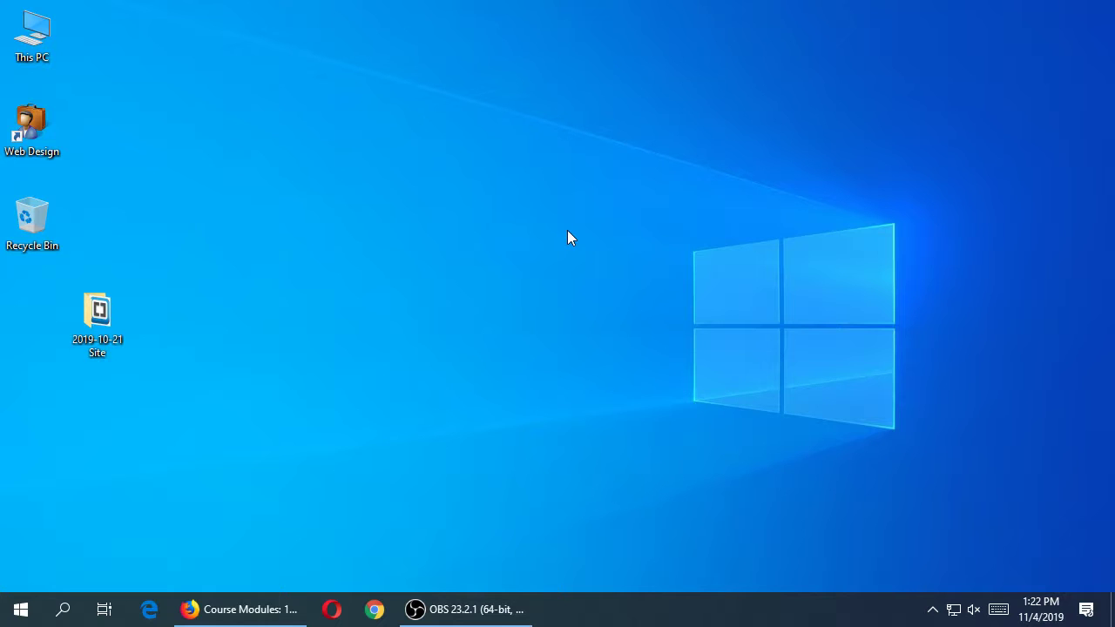
- Launch MAMP from Windows search with Apache and MySQL running, and reposition its window
key(super)
key(super)
key(super)
text(ma)
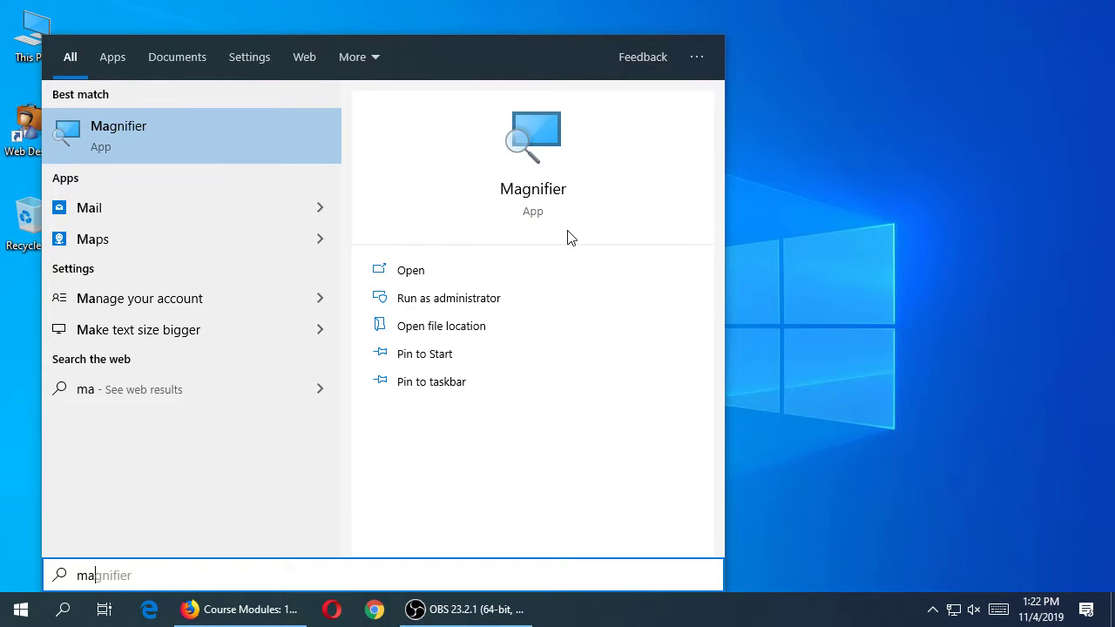
text(mp)
key(Return)
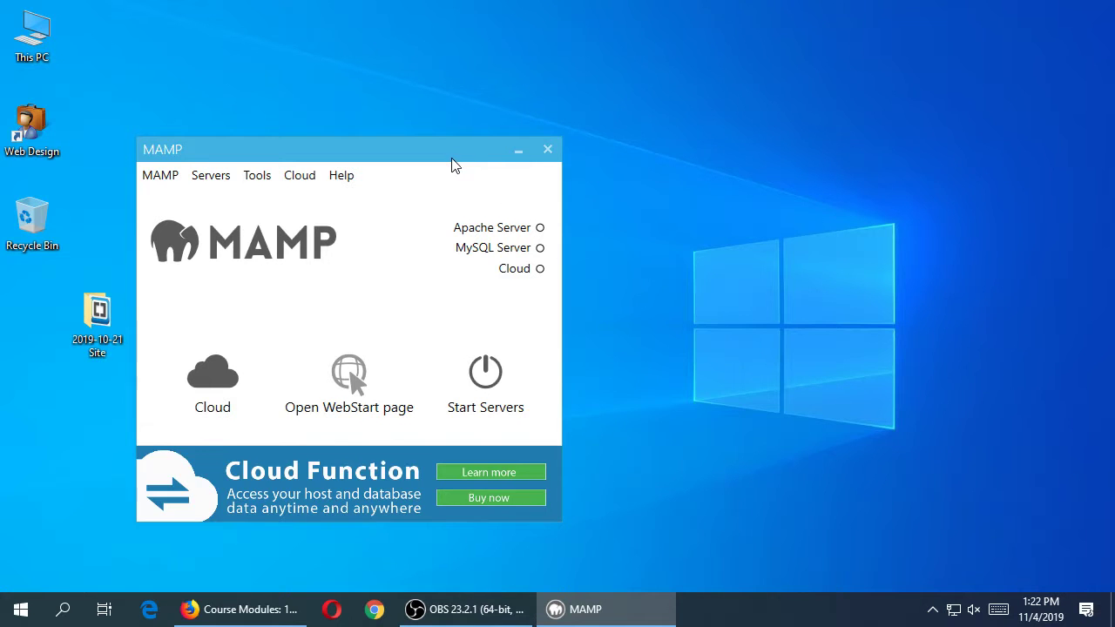
drag(454, 154, 536, 53)
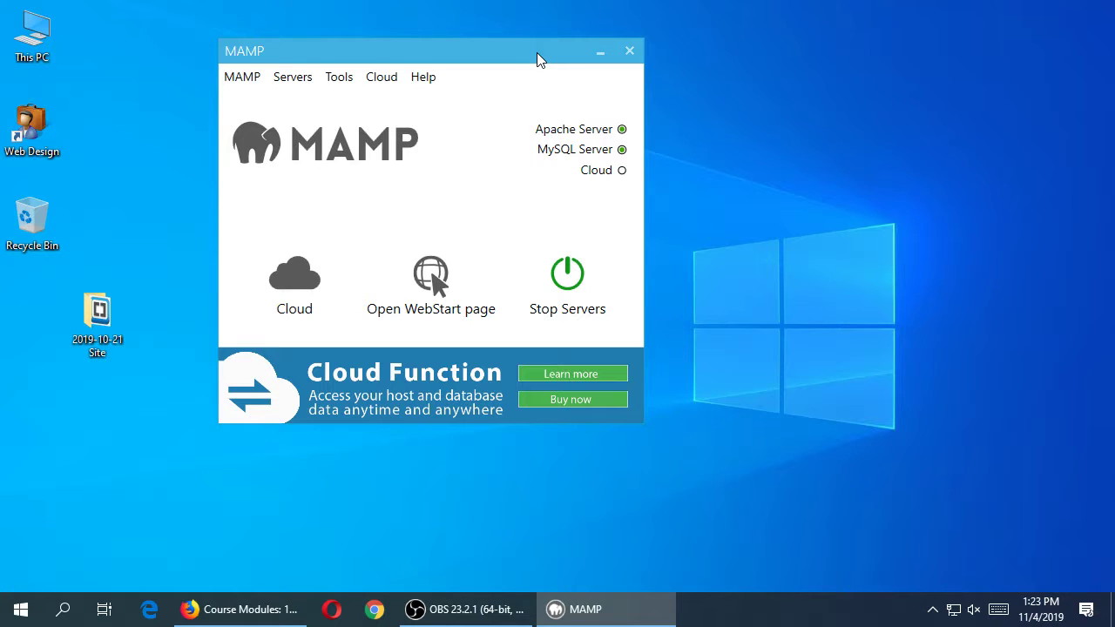
drag(504, 53, 458, 60)
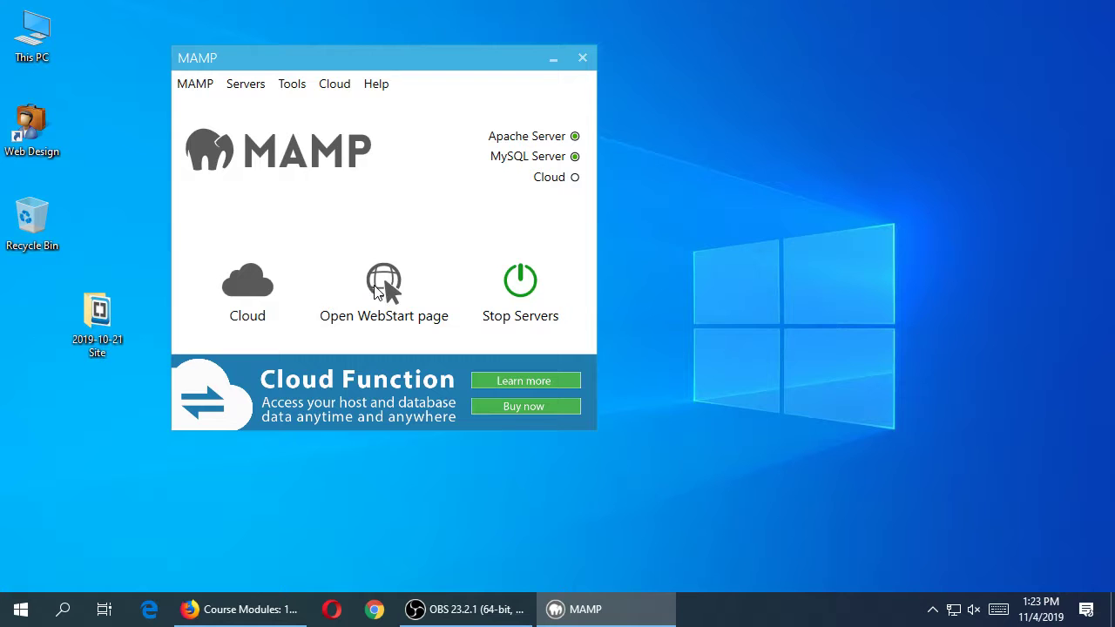
- Open the MAMP WebStart page in Edge, then launch phpMyAdmin from its Tools menu
click(383, 283)
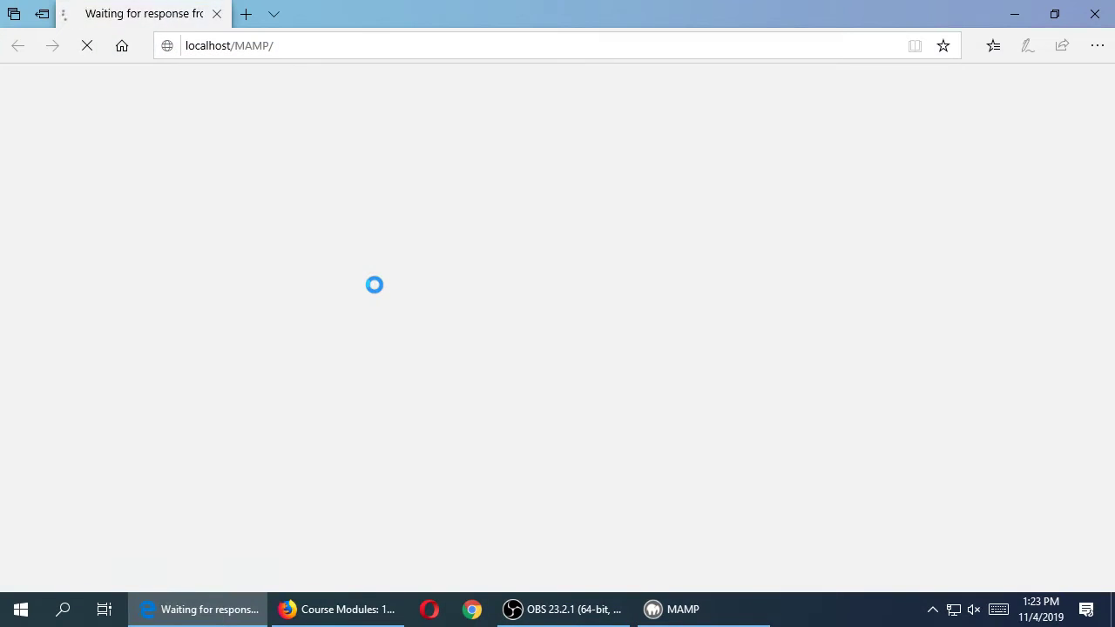
double_click(398, 33)
drag(761, 50, 816, 42)
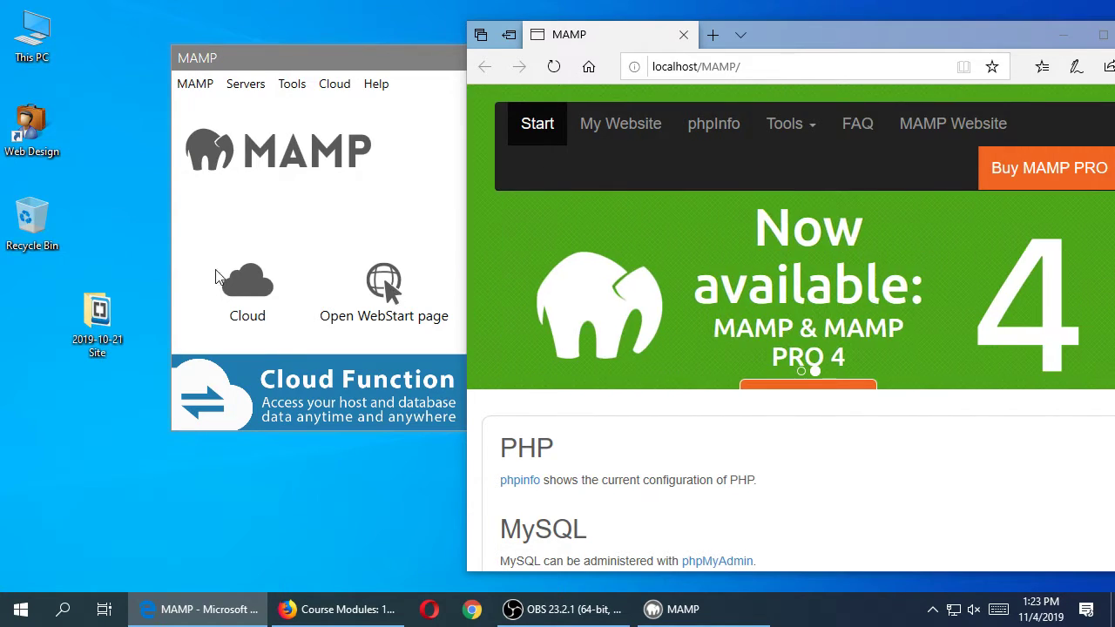
click(798, 128)
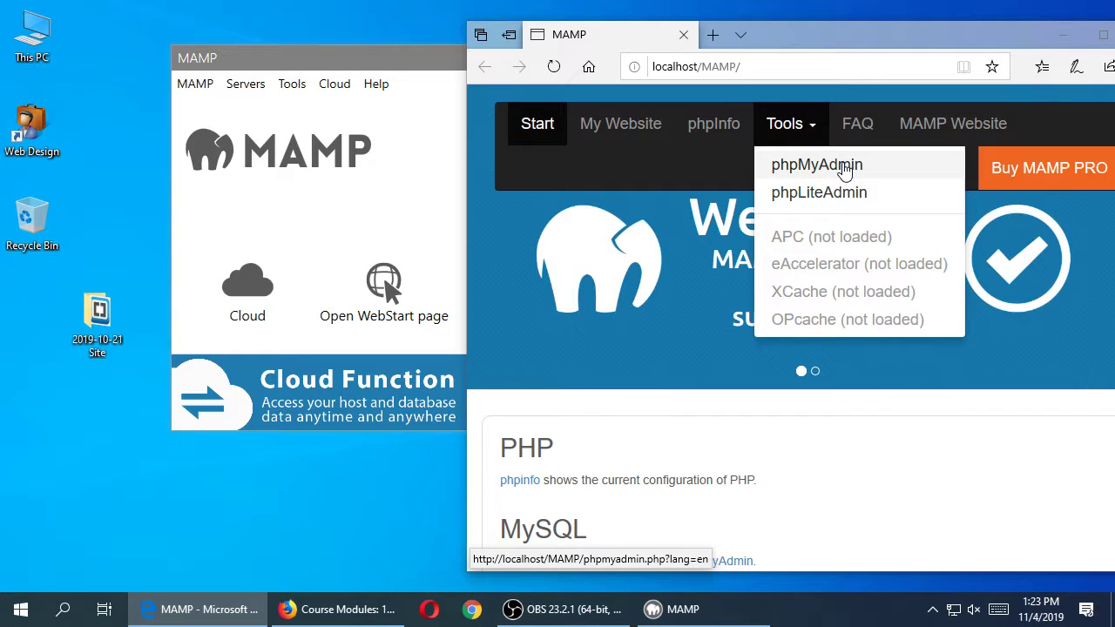
click(844, 168)
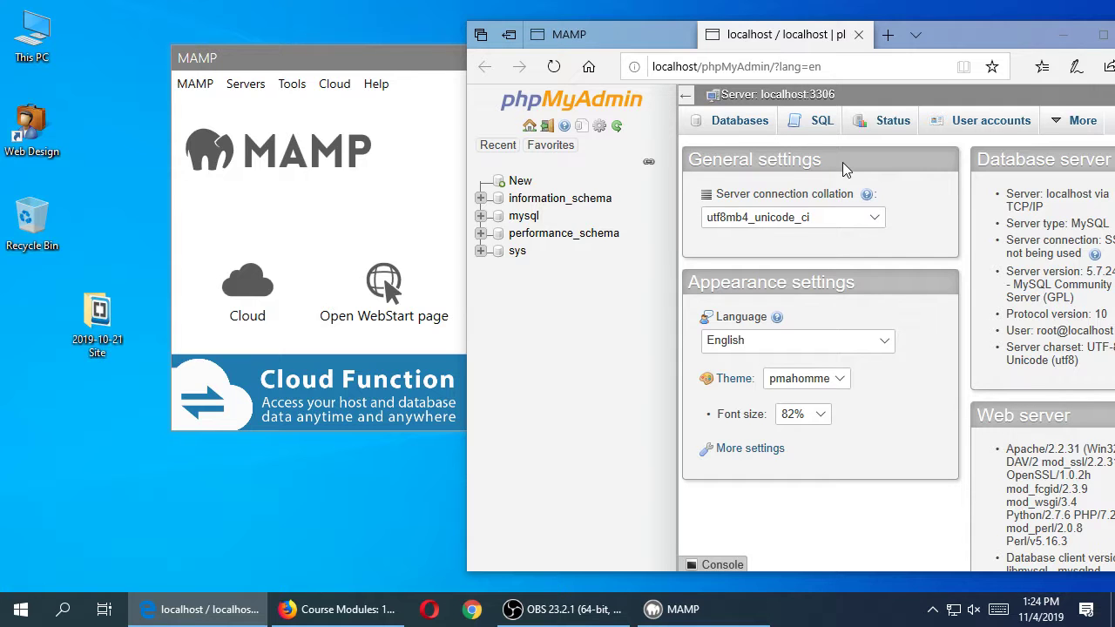
- Create an empty database named wp in phpMyAdmin, then reopen the Web Design share
click(521, 183)
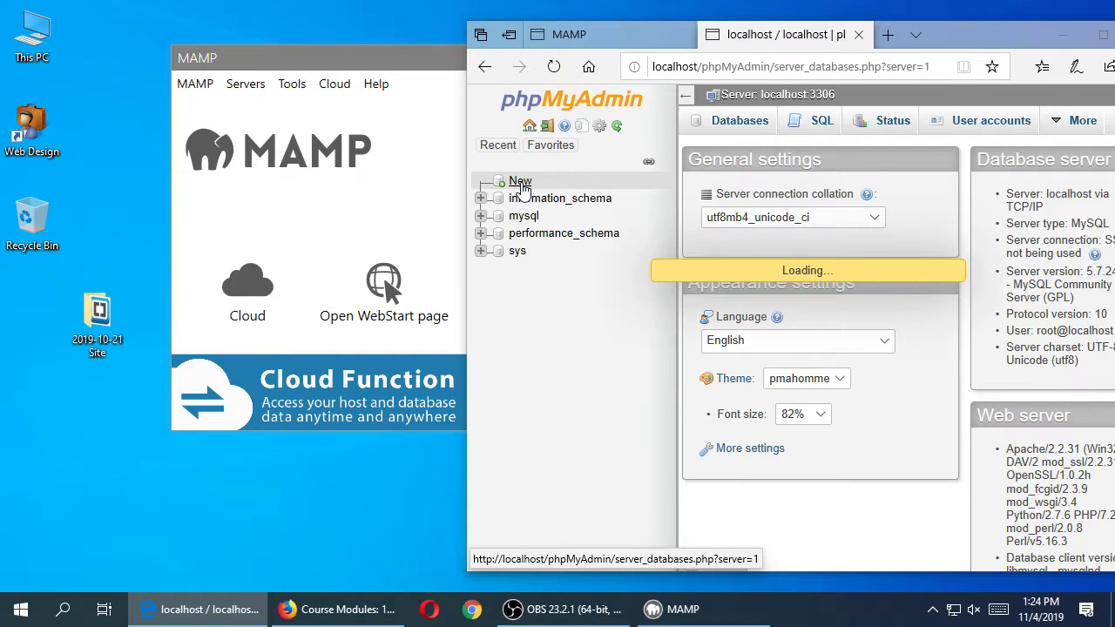
click(723, 258)
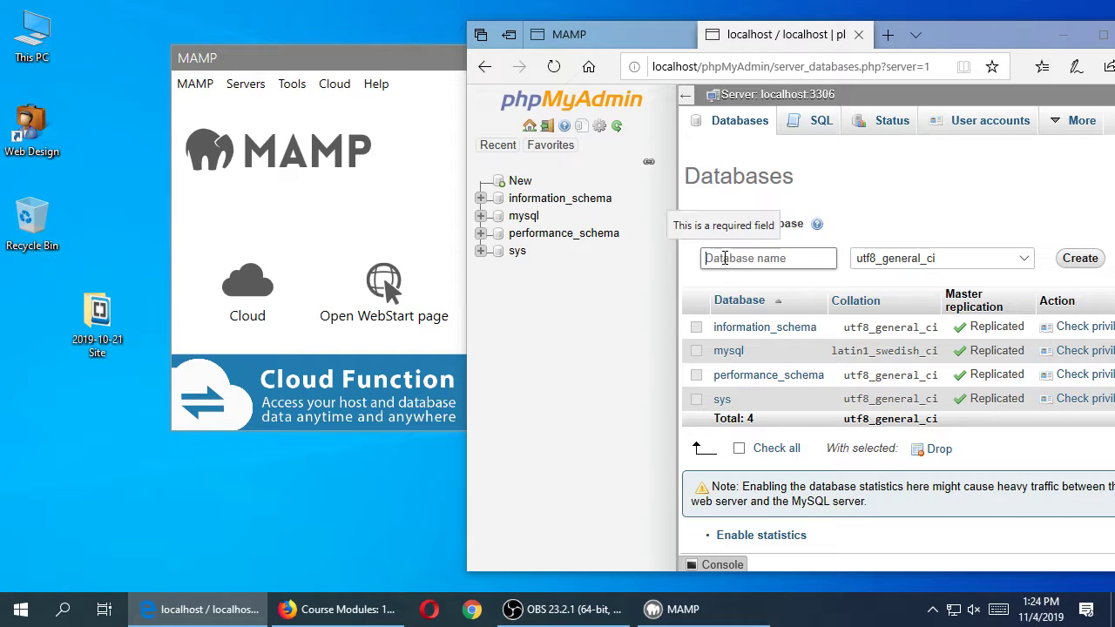
text(wp)
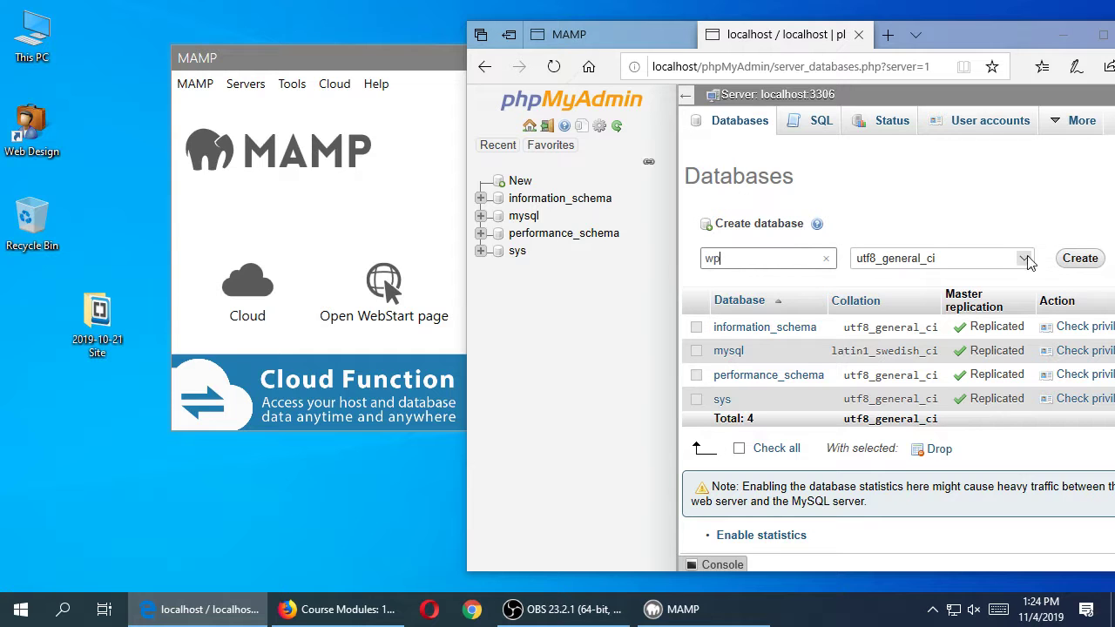
click(1080, 258)
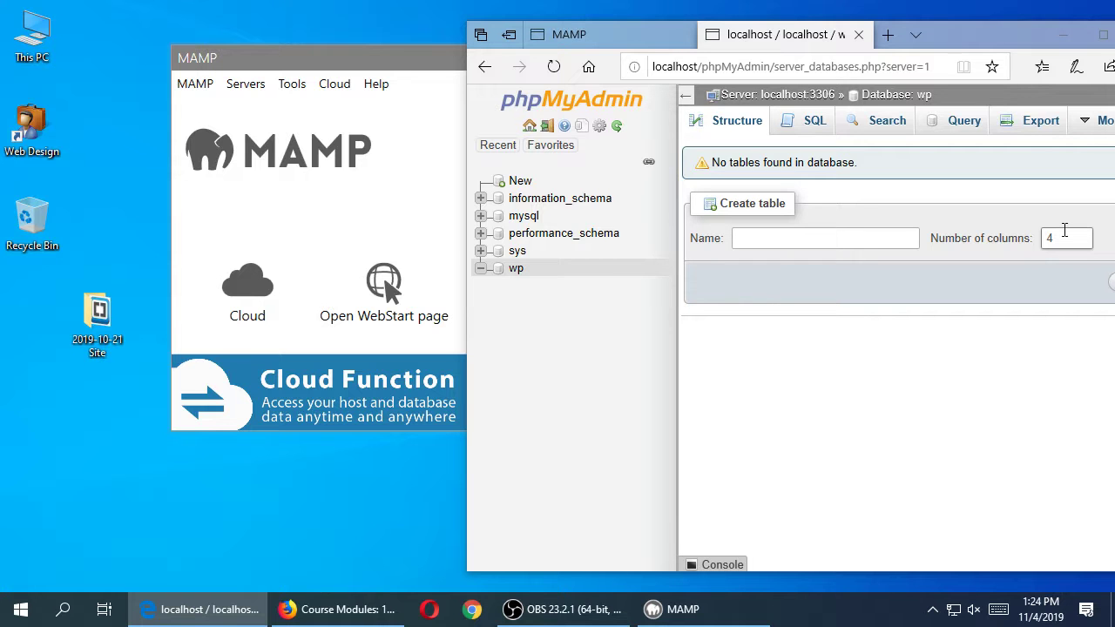
double_click(50, 127)
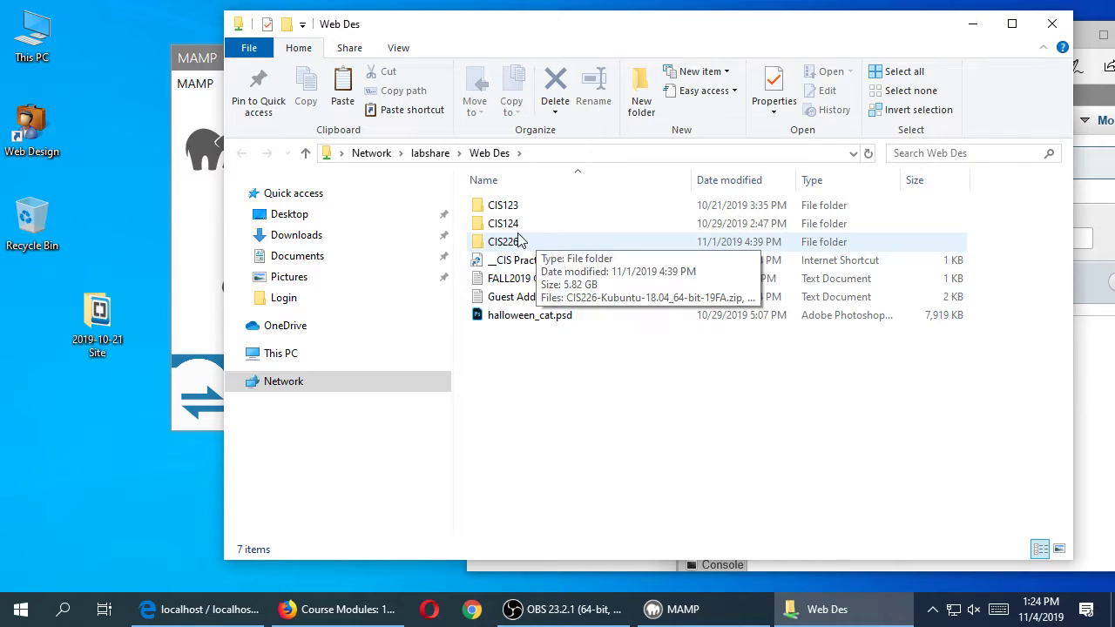
- Close the share folder and open This PC to browse the drives
double_click(523, 209)
click(1052, 24)
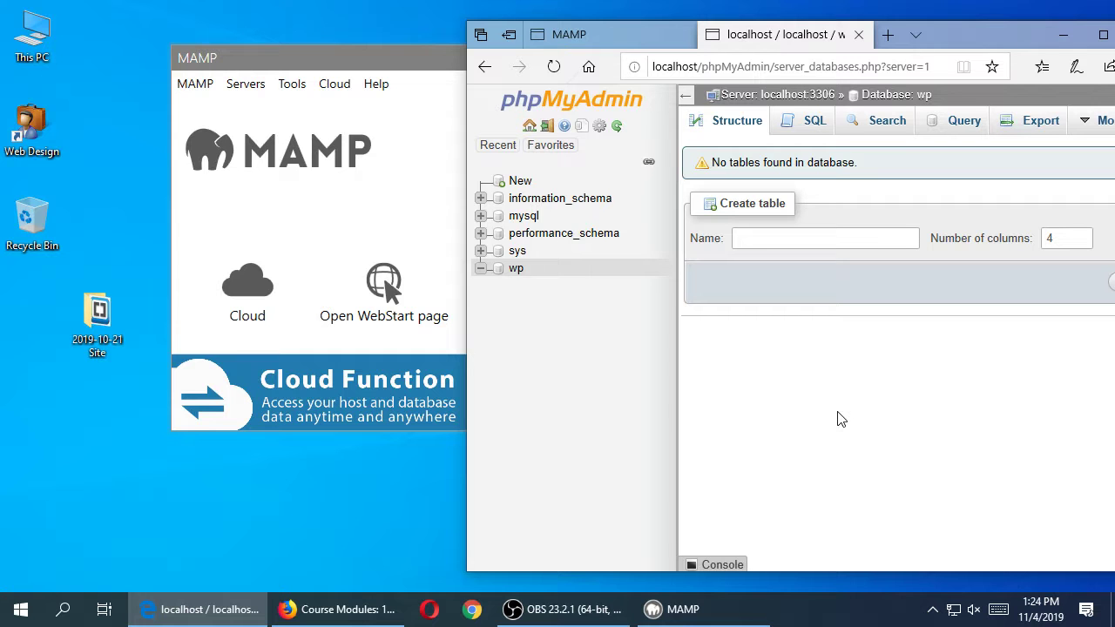
double_click(33, 35)
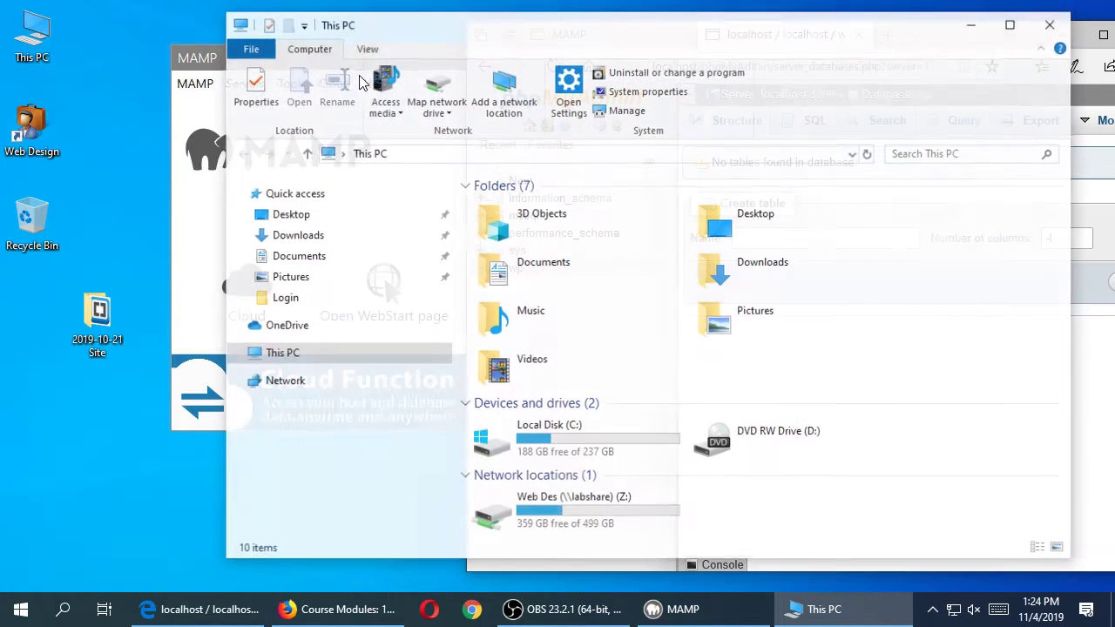
drag(493, 33, 529, 26)
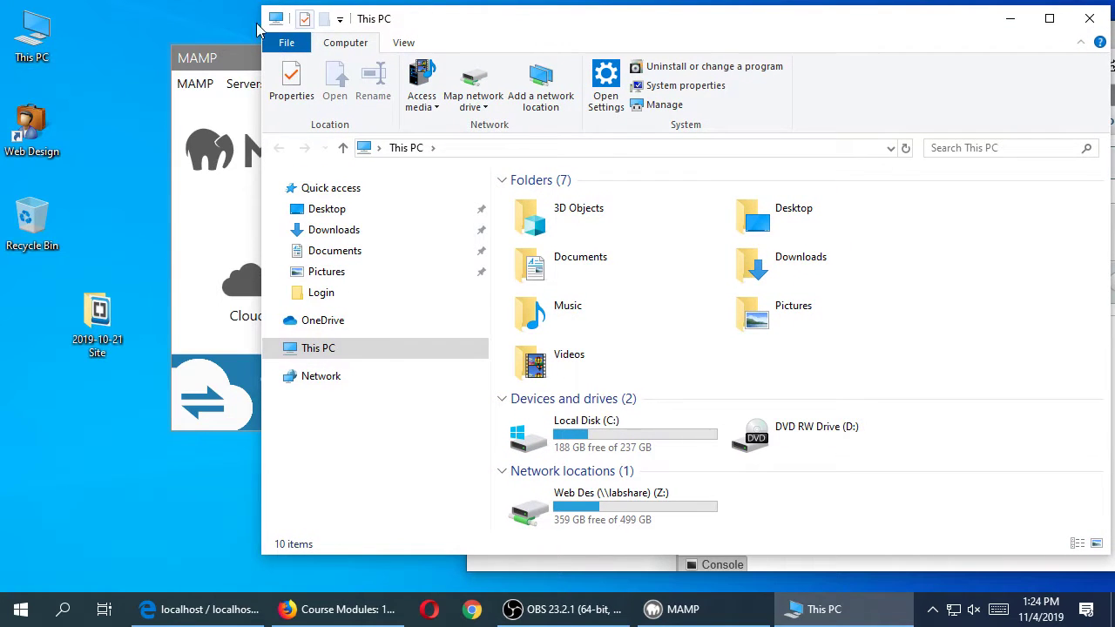
click(58, 33)
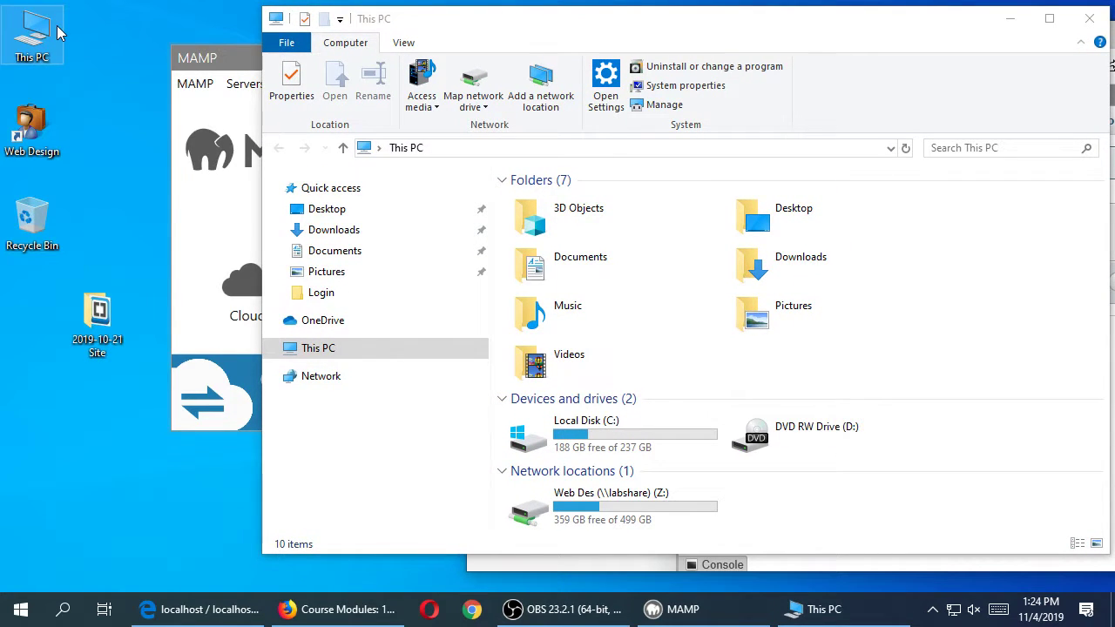
- Copy the 2019-10-21 Site folder from the desktop into C:\MAMP\htdocs
double_click(560, 440)
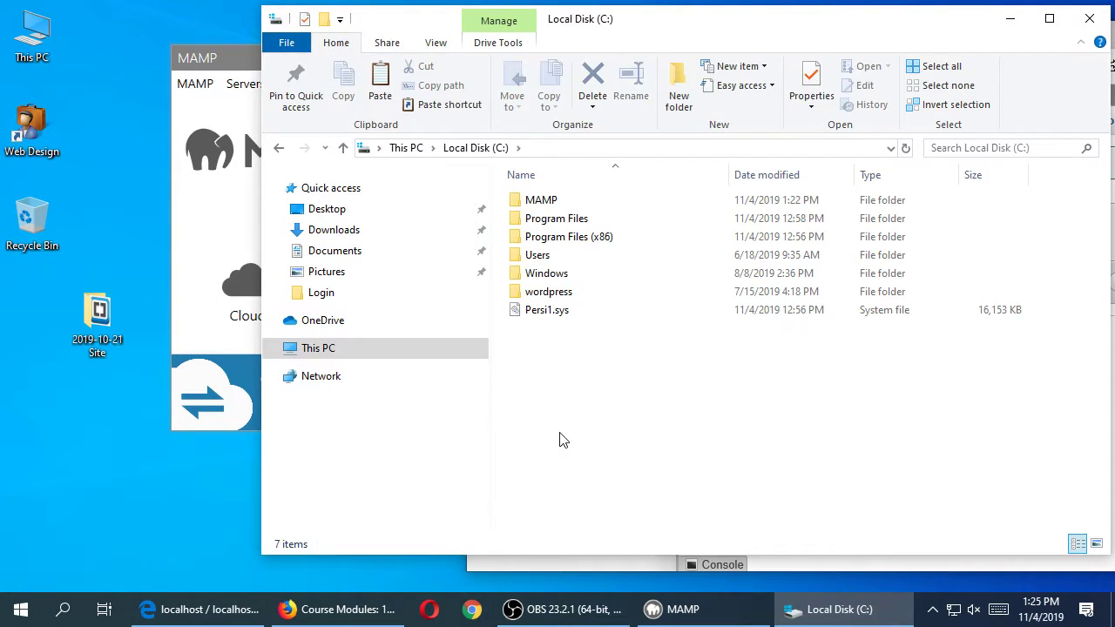
double_click(570, 202)
click(562, 333)
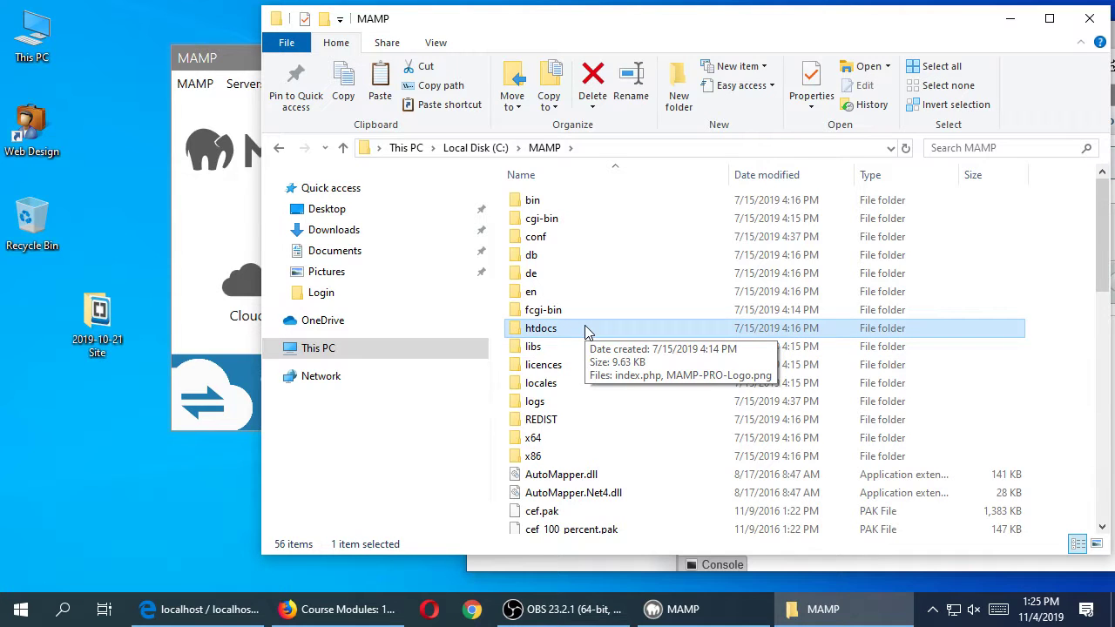
double_click(586, 329)
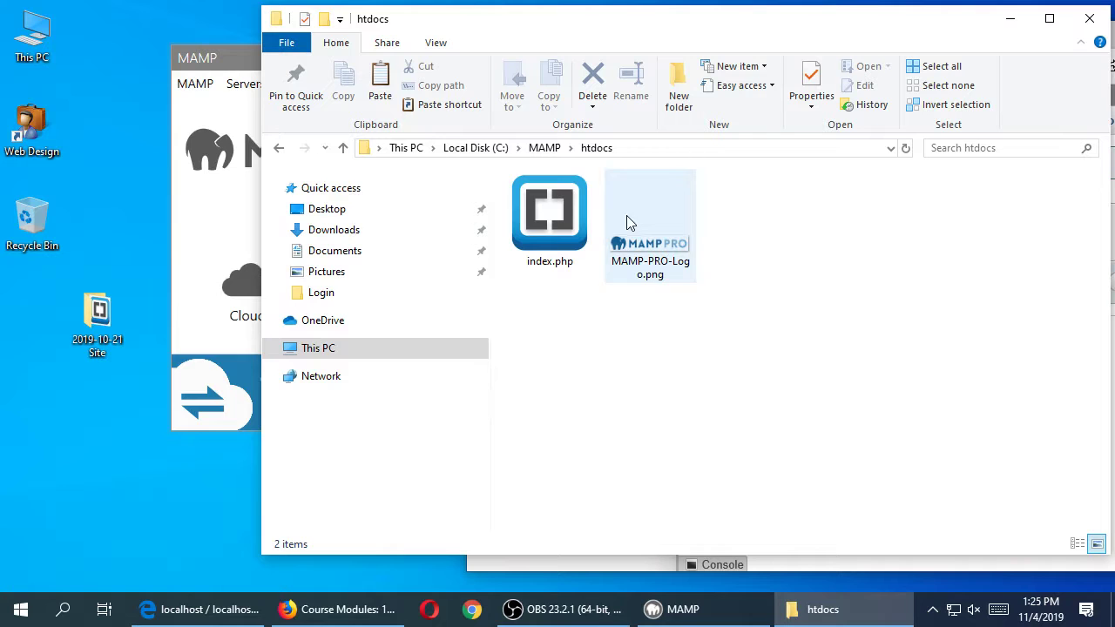
drag(111, 317, 620, 341)
click(666, 352)
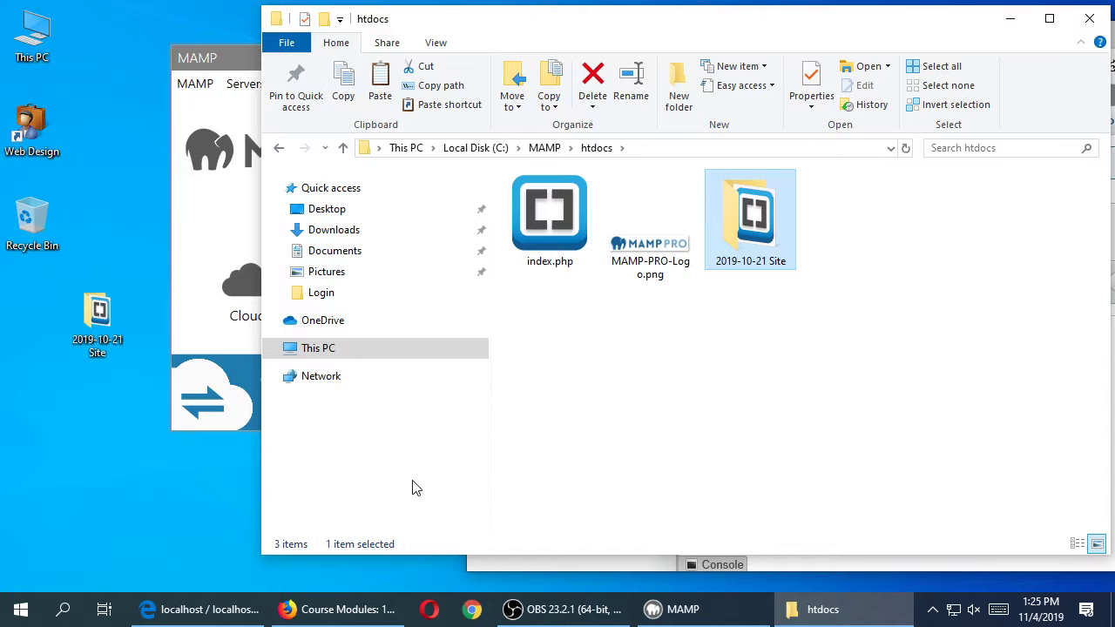
click(202, 609)
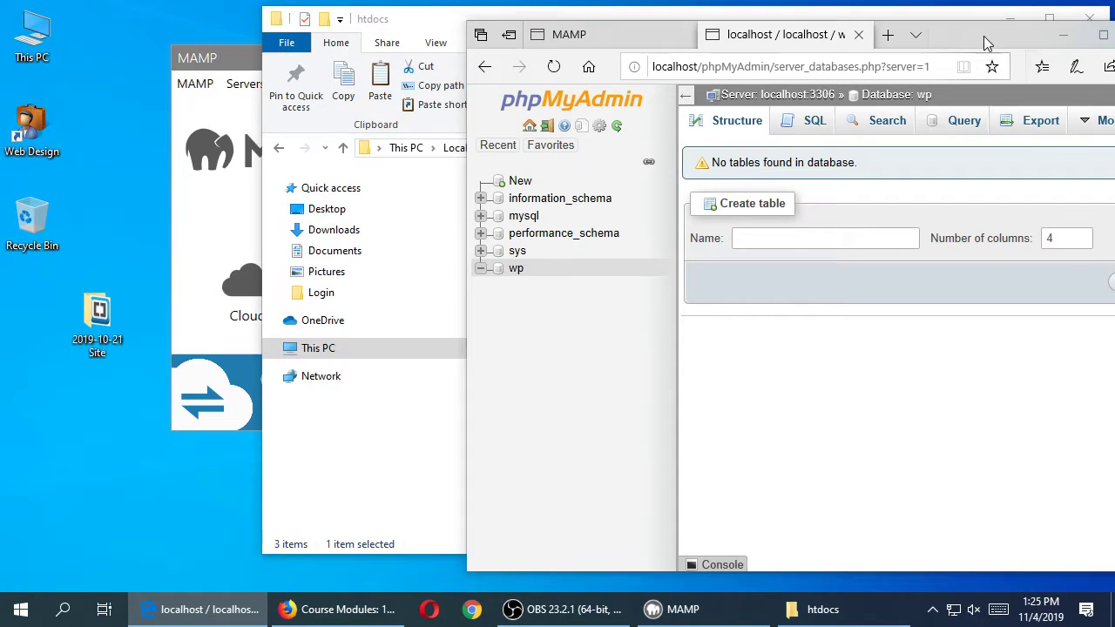
- Open a new Edge tab and turn on screen magnification
drag(983, 36, 705, 122)
key(ctrl+t)
drag(780, 122, 826, 323)
key(super+plus)
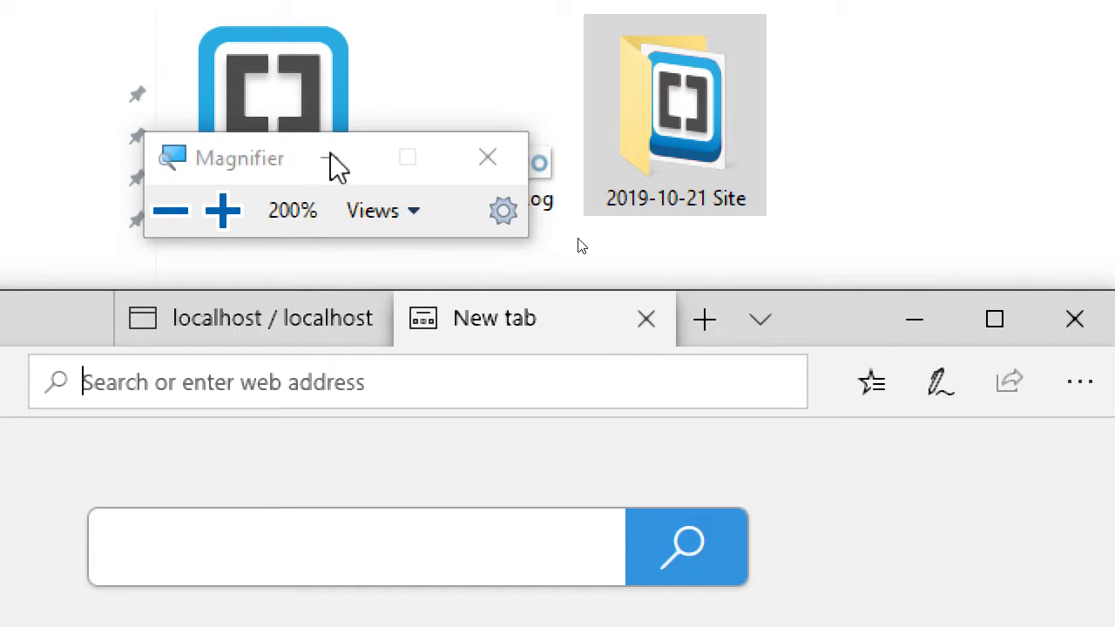
click(329, 160)
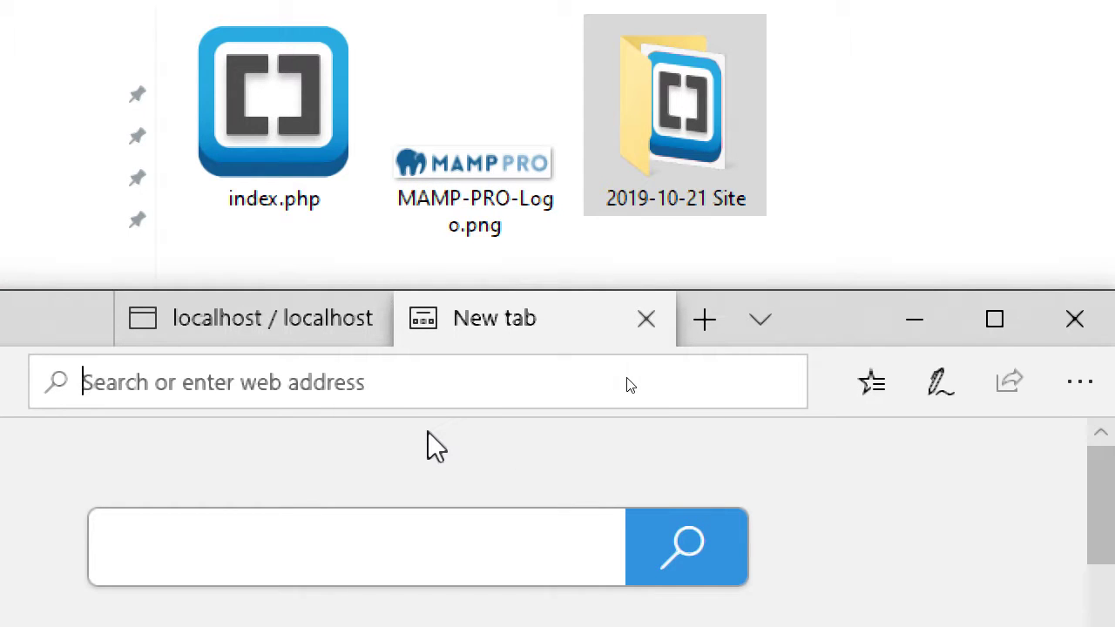
text(lo)
key(BackSpace)
key(BackSpace)
text(h)
key(ctrl+a)
text(h)
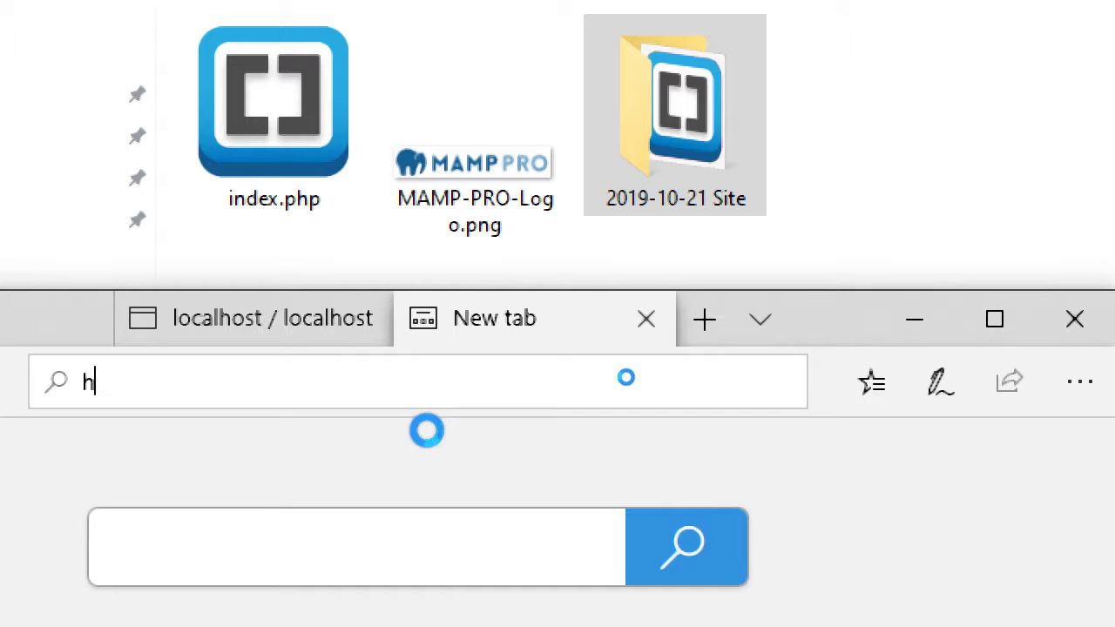
text(ttp://local)
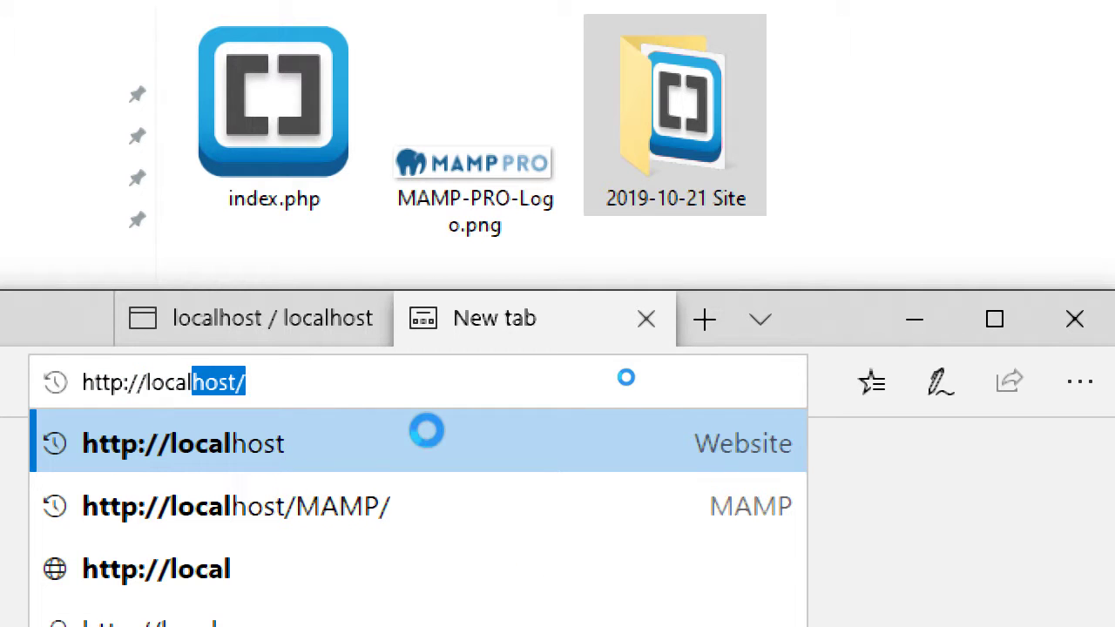
text(host/)
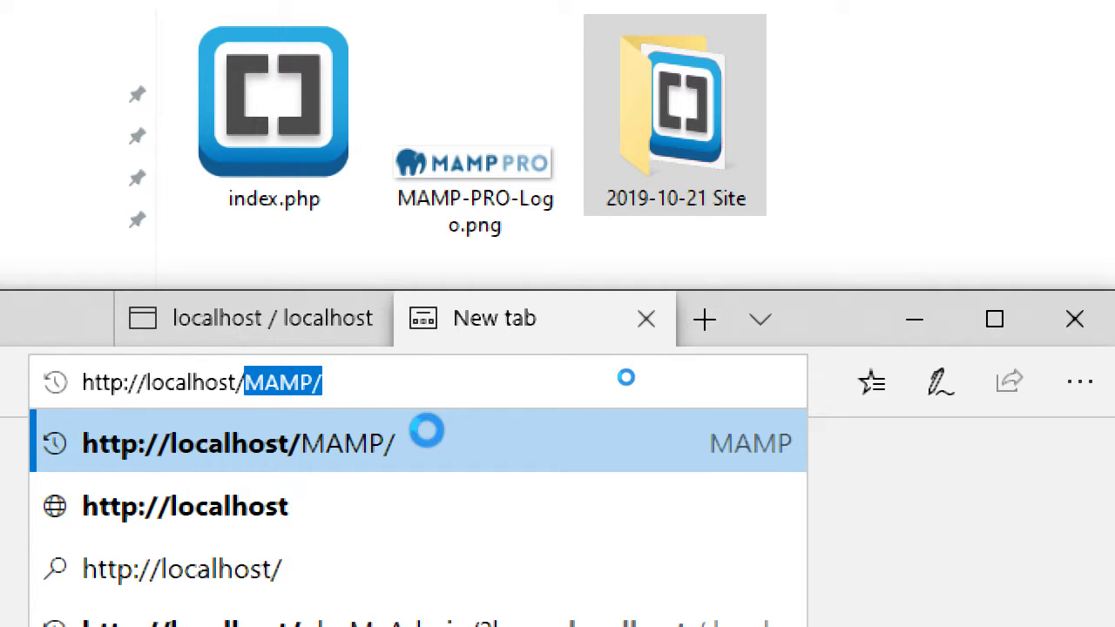
text(2019-10-21 Site)
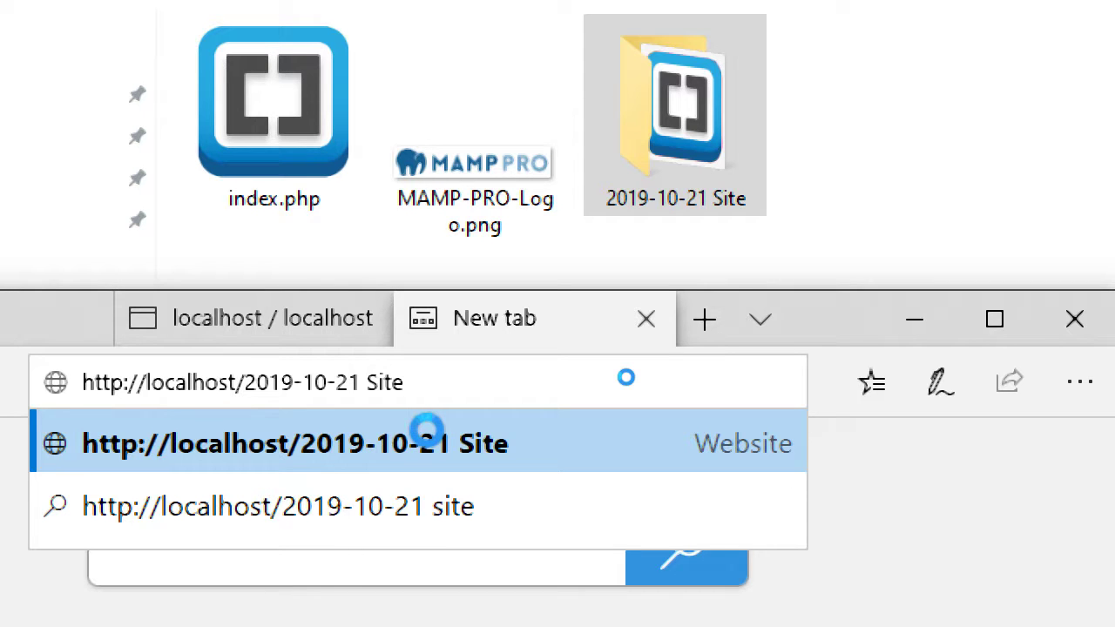
key(Return)
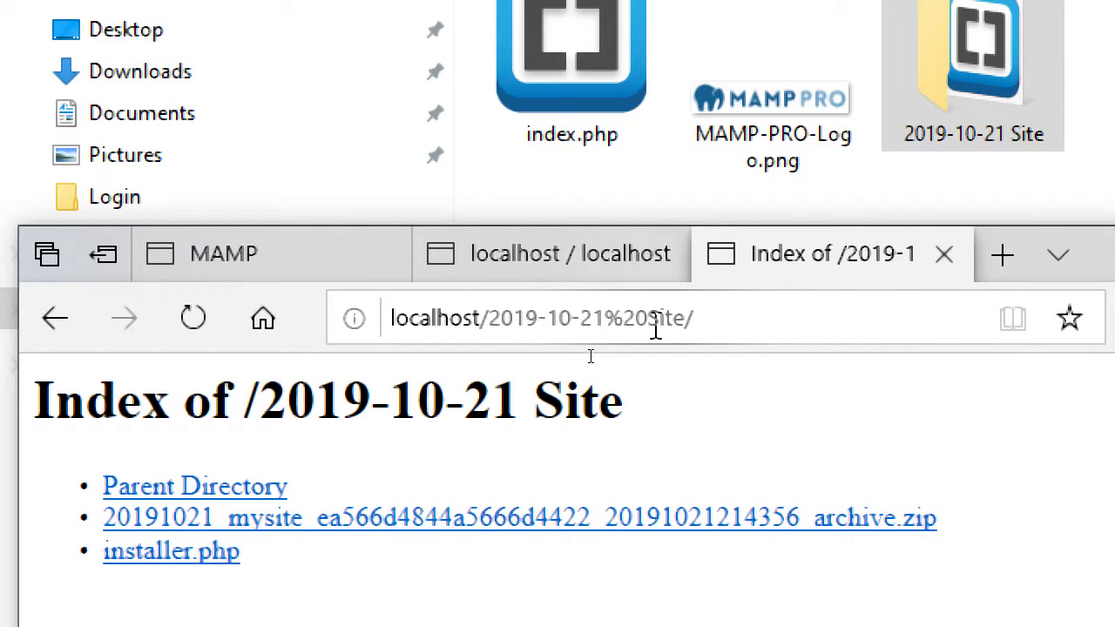
click(655, 329)
click(775, 331)
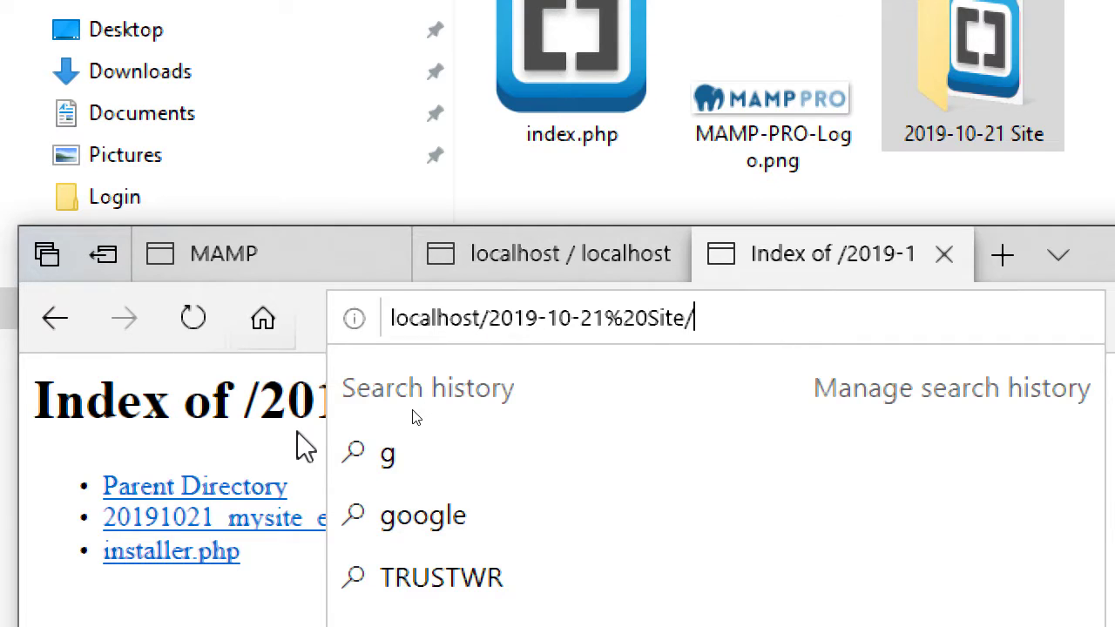
key(Escape)
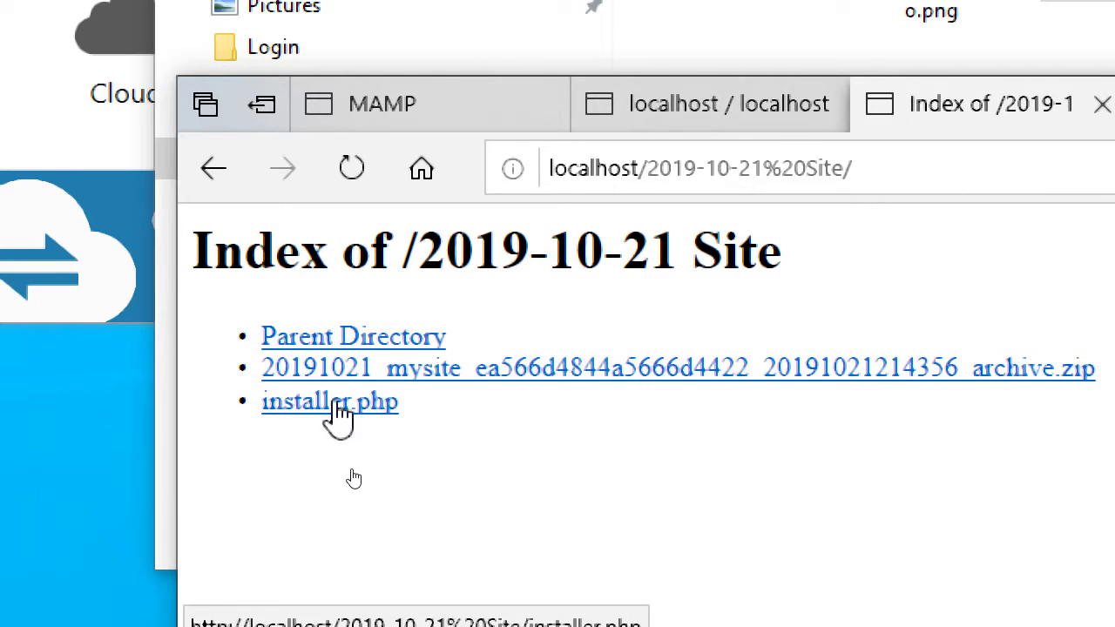
- Run installer.php from the site folder and maximize the Duplicator installer window
click(209, 550)
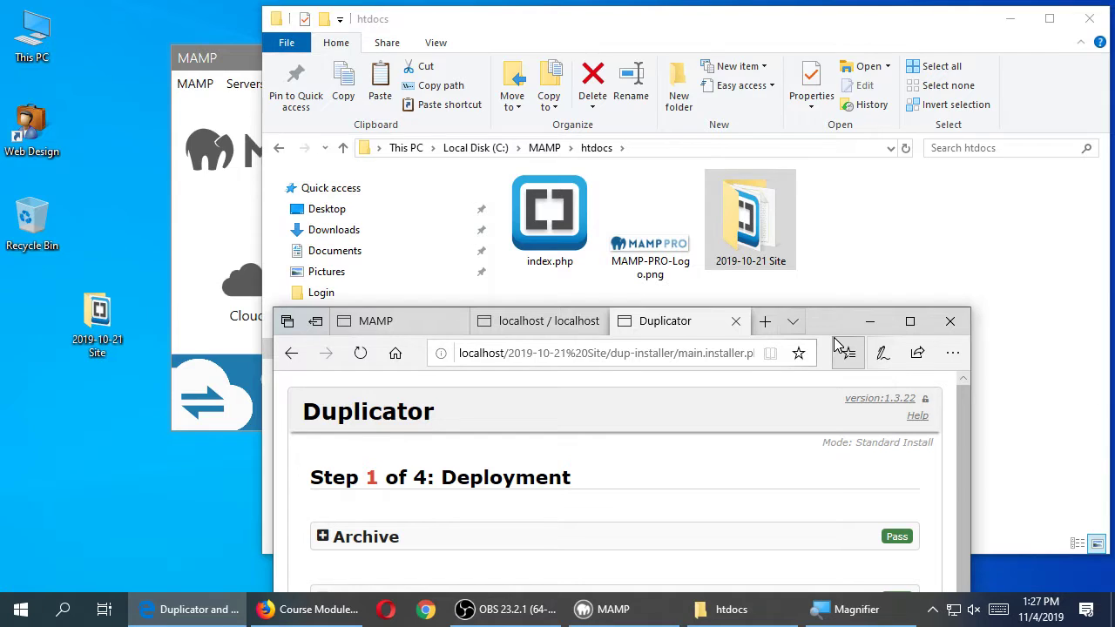
key(super+Up)
key(ctrl+t)
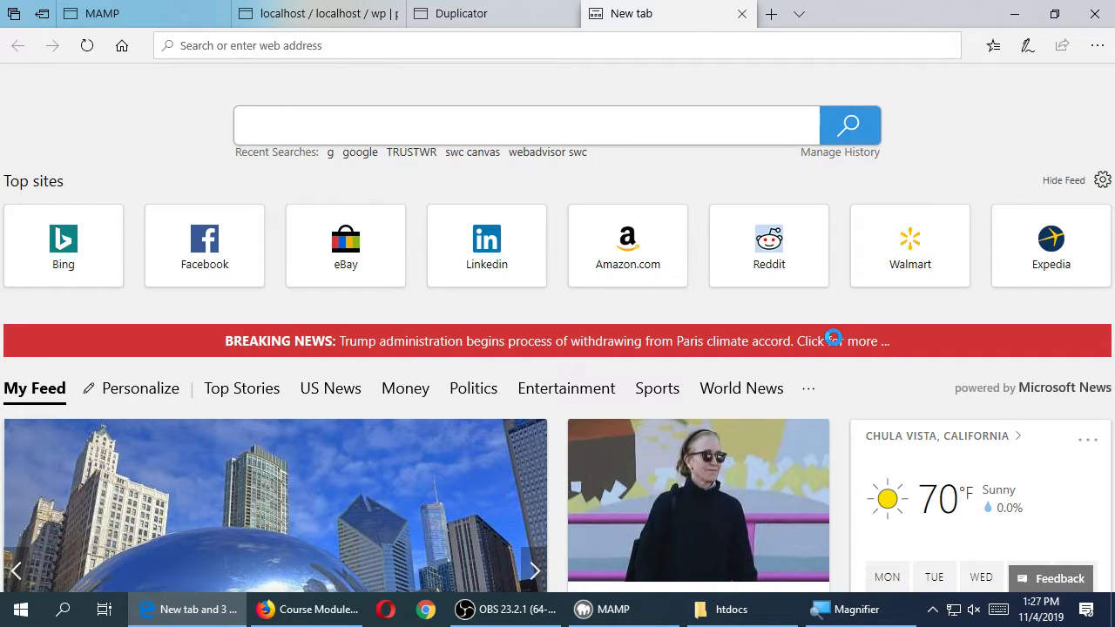
key(ctrl+w)
drag(876, 10, 862, 90)
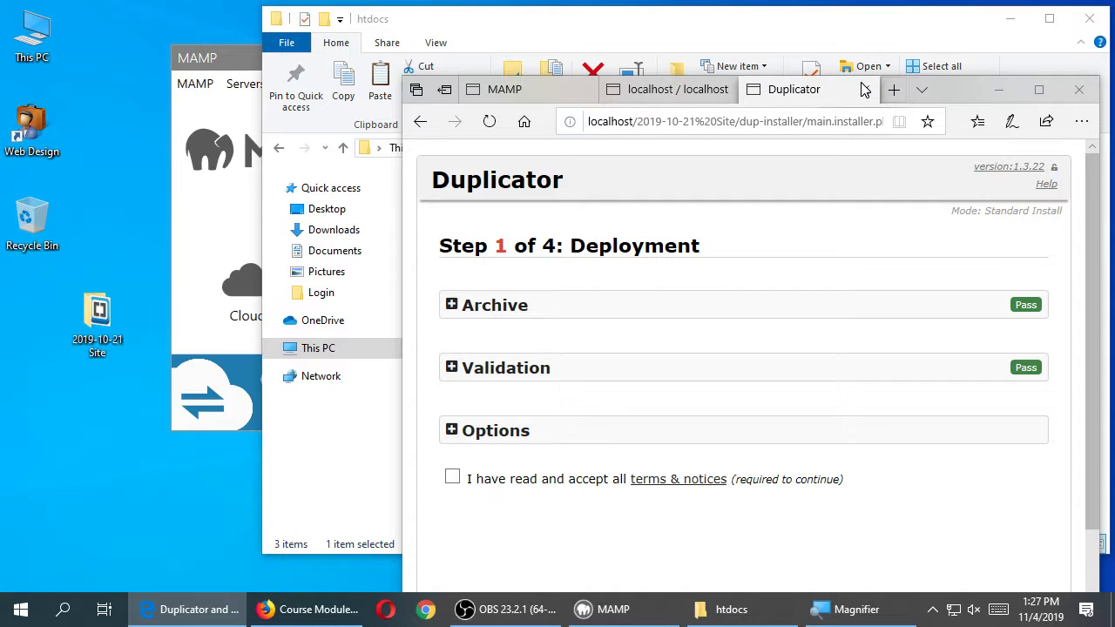
drag(957, 97, 936, 300)
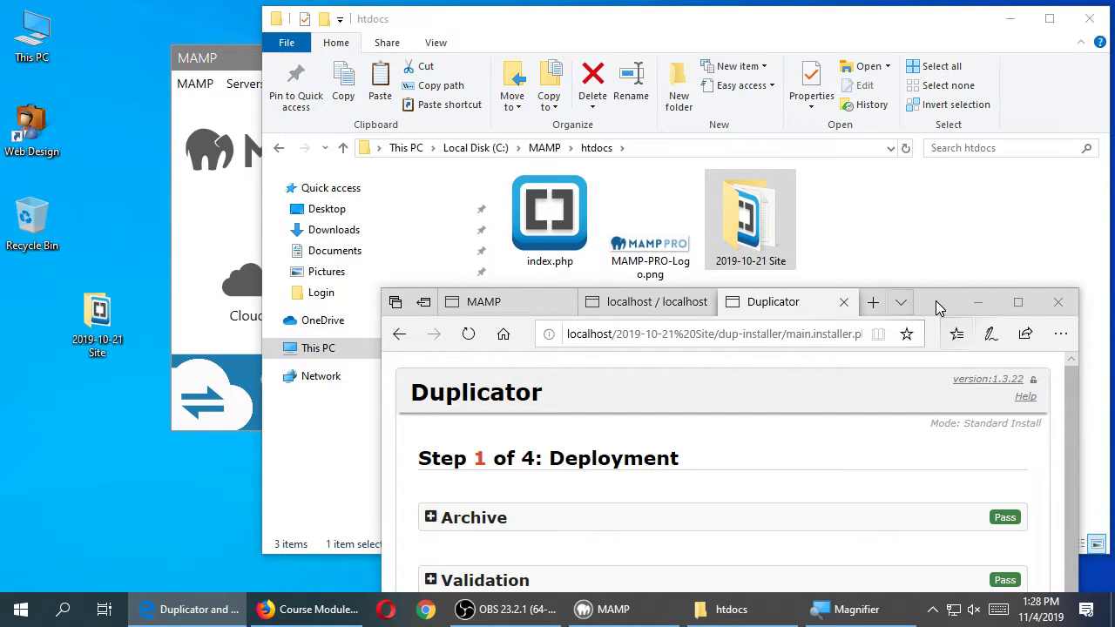
double_click(937, 305)
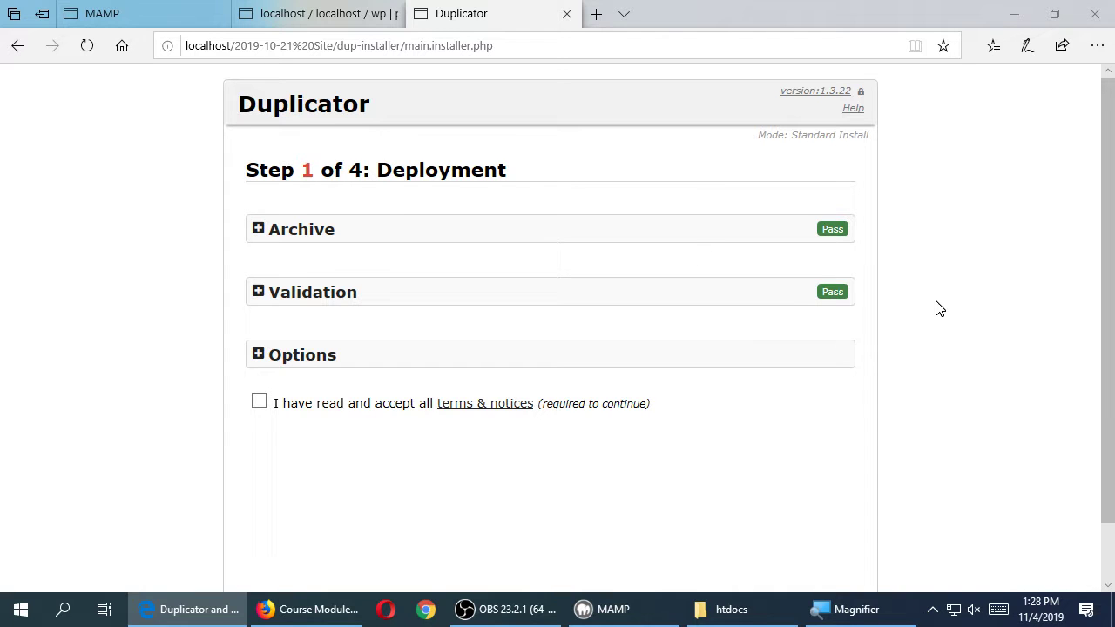
- Inspect the Archive details and Validation checks on the Deployment step
click(256, 237)
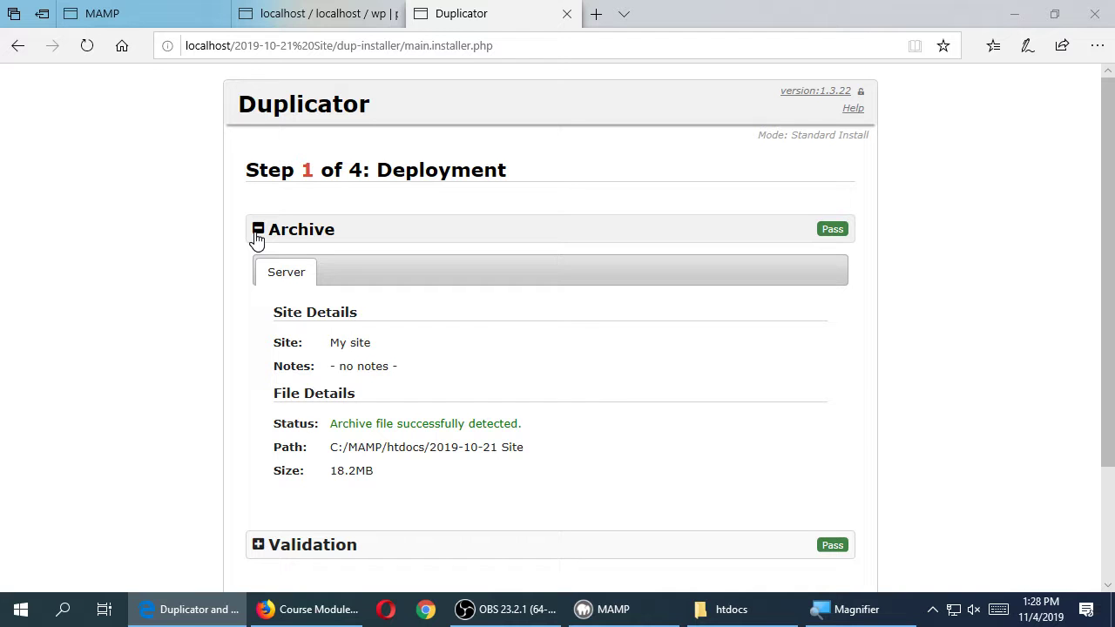
click(257, 239)
click(257, 238)
click(257, 238)
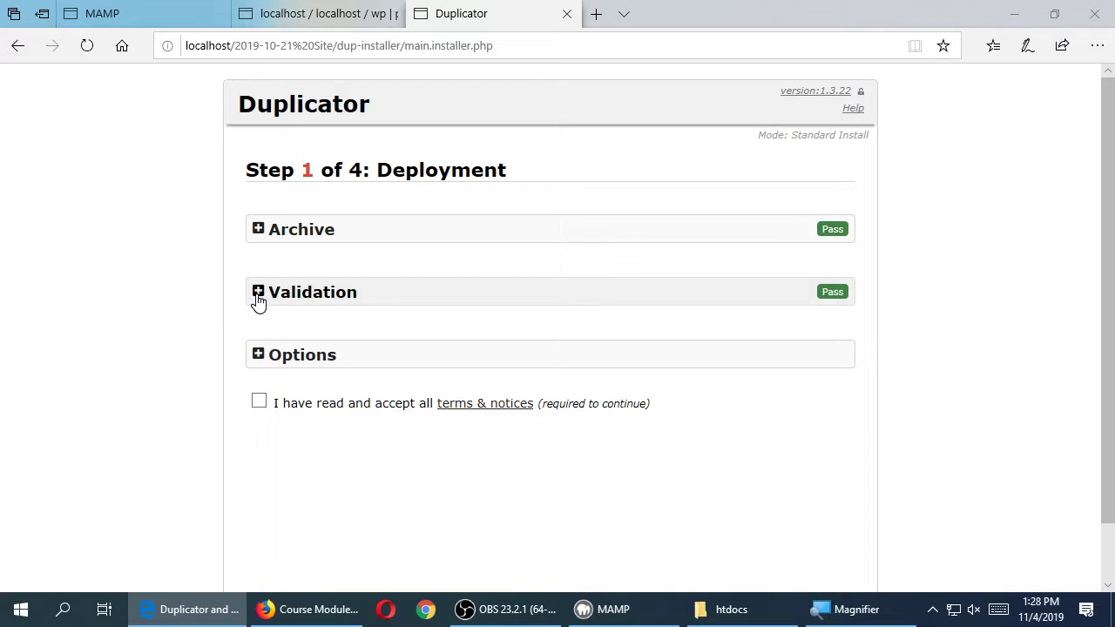
click(257, 298)
scroll(258, 300, down, 2)
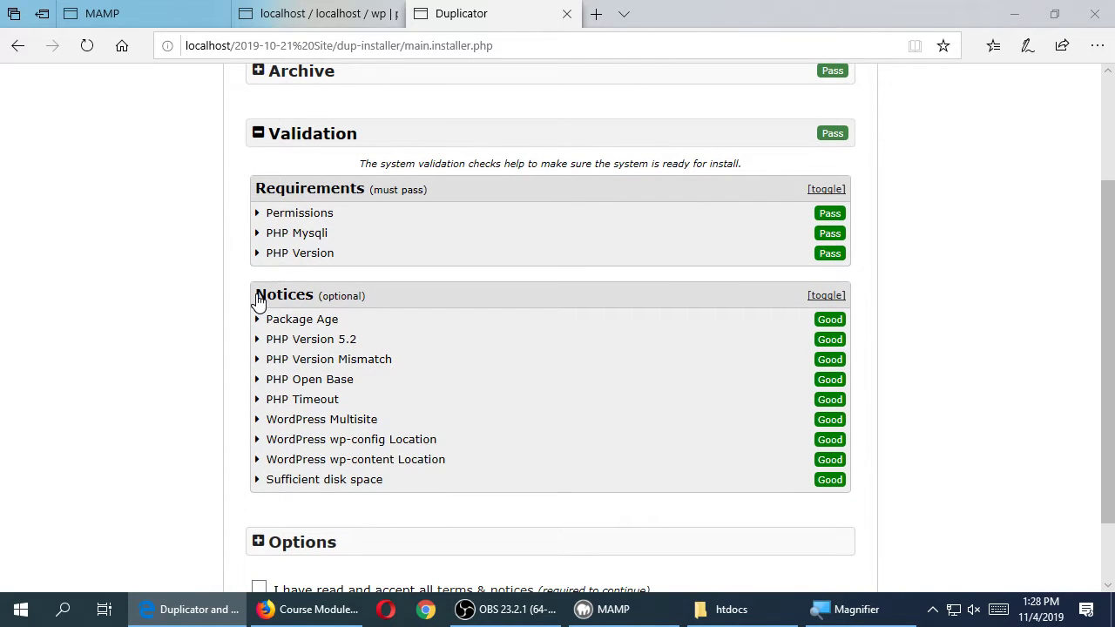
scroll(258, 299, up, 2)
click(258, 298)
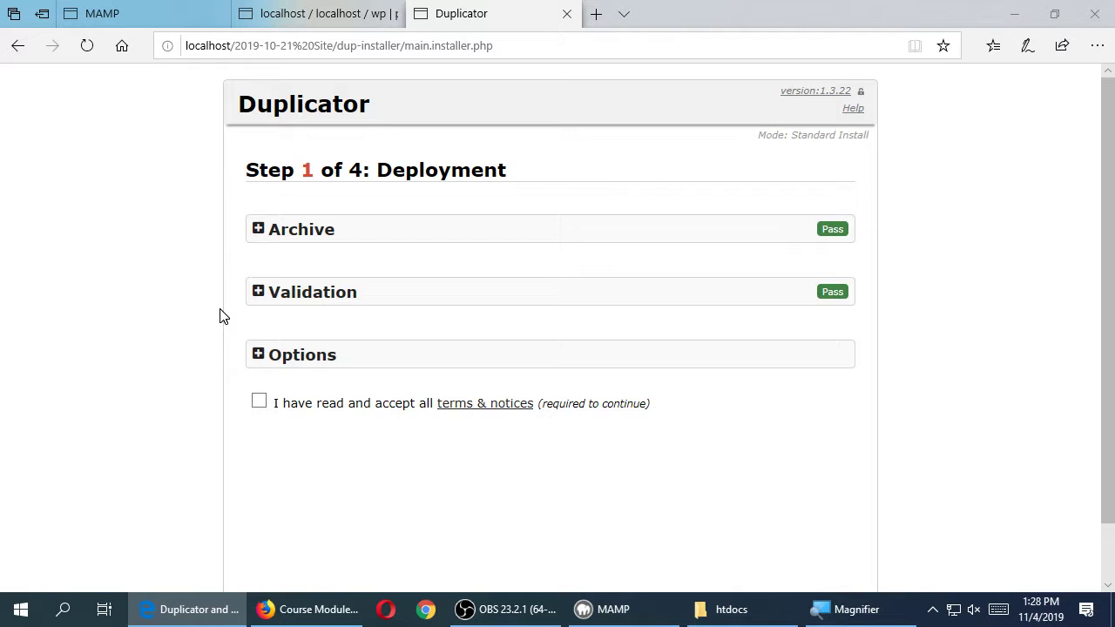
- Review the Options, accept the terms and notices, and continue to archive extraction
click(323, 365)
scroll(172, 373, down, 1)
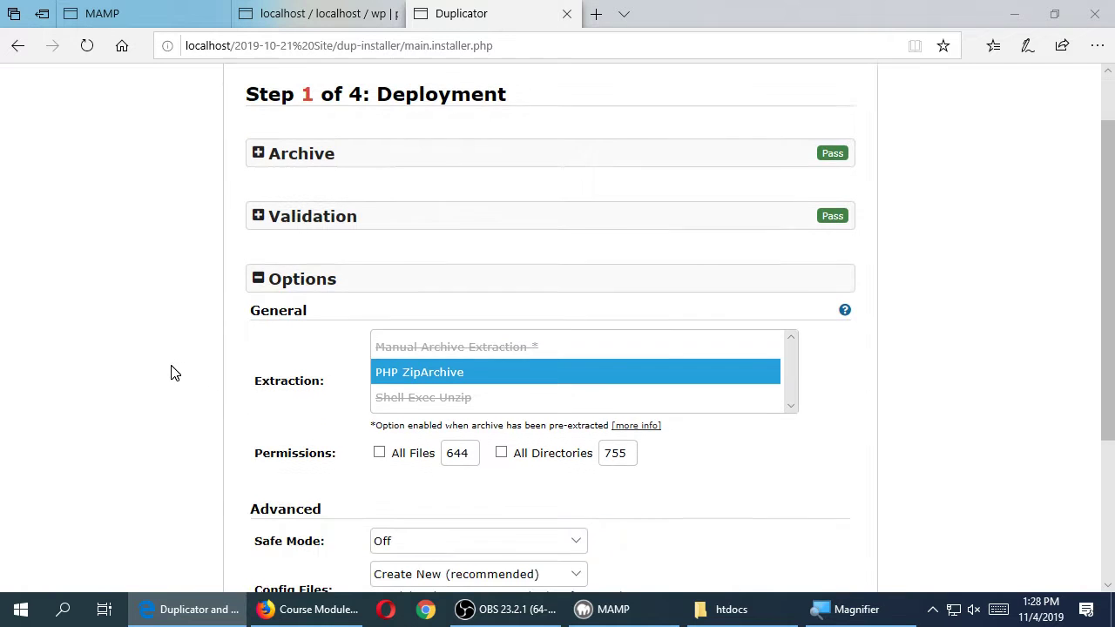
click(278, 280)
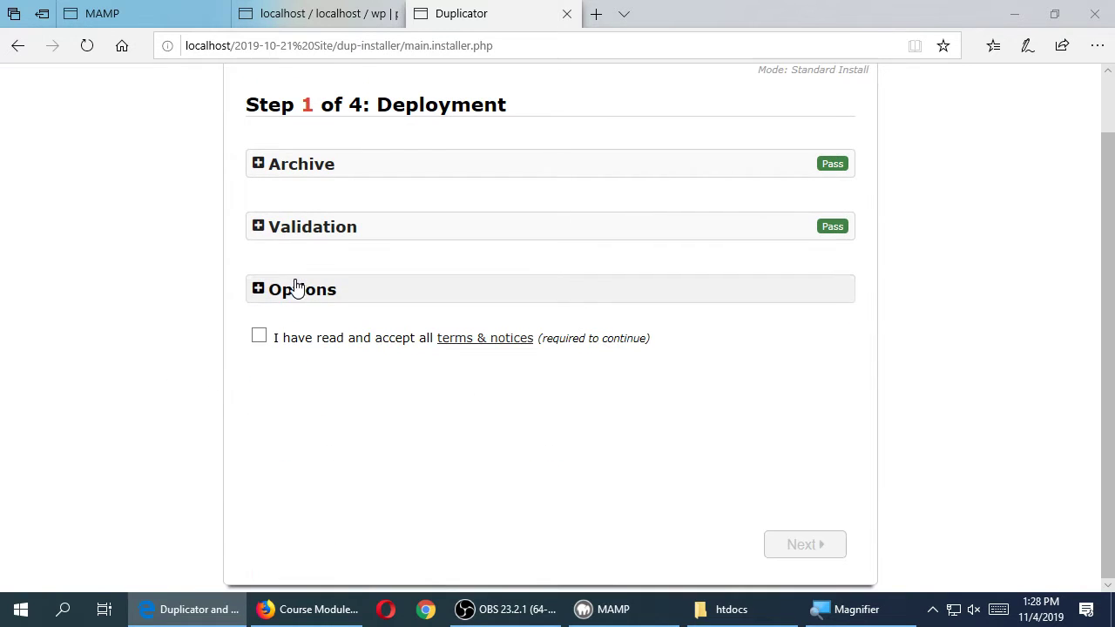
click(259, 336)
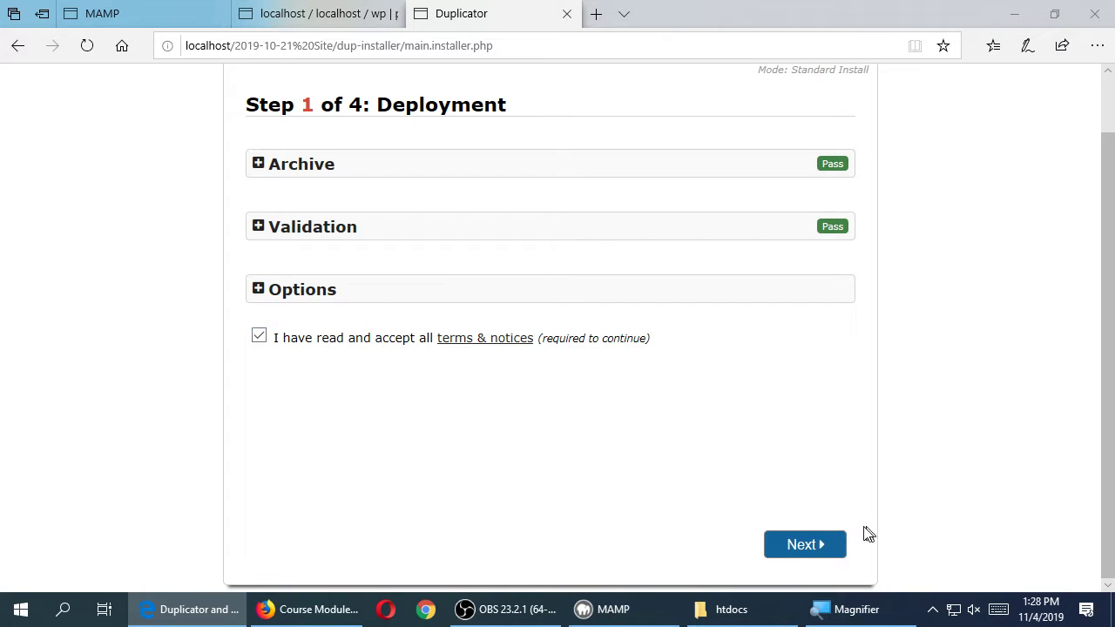
click(811, 545)
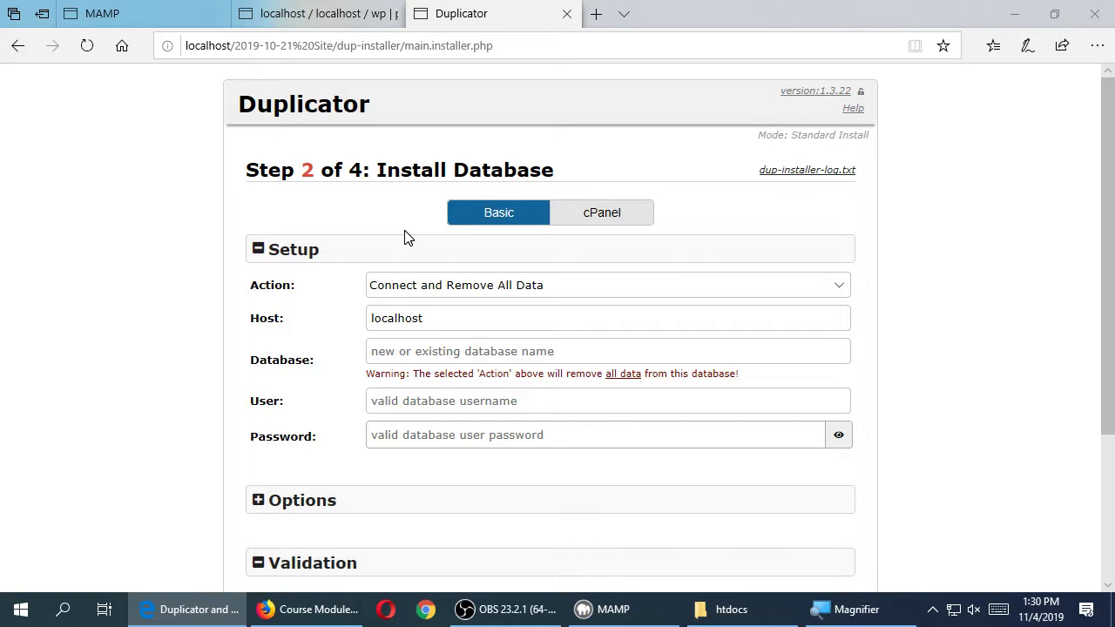
- Keep Action as Connect and Remove All Data and confirm the Host is localhost
click(608, 286)
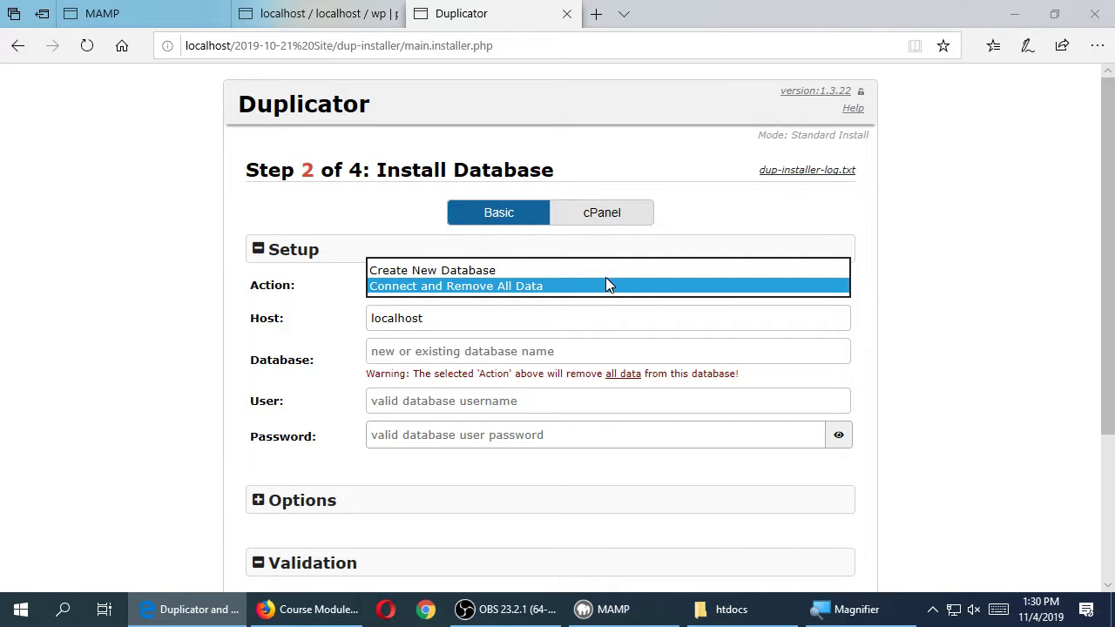
click(990, 249)
click(357, 10)
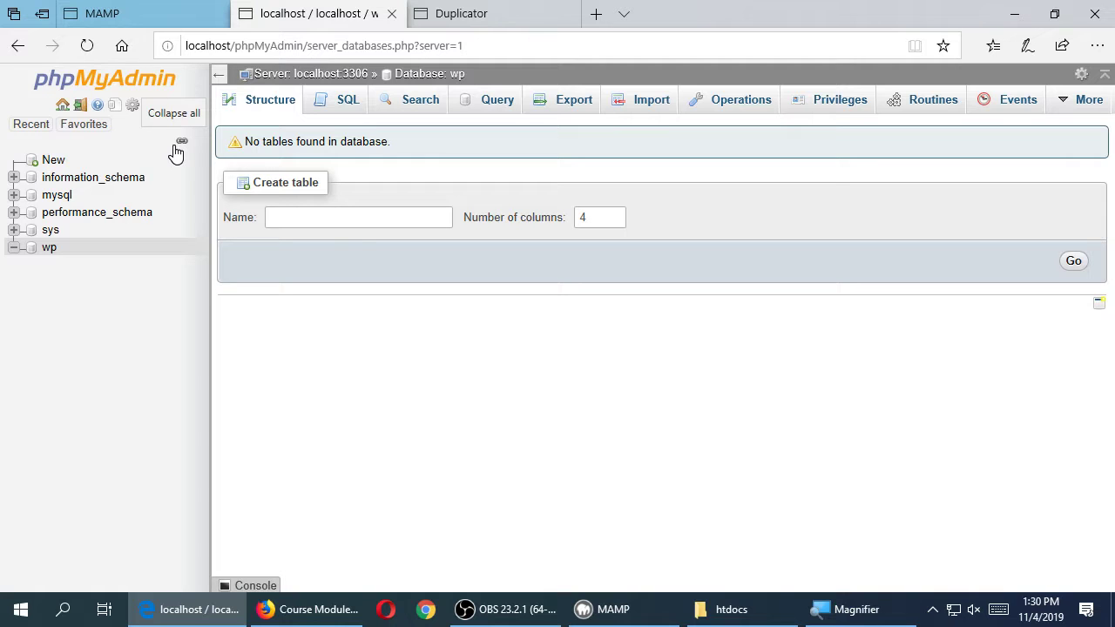
click(470, 12)
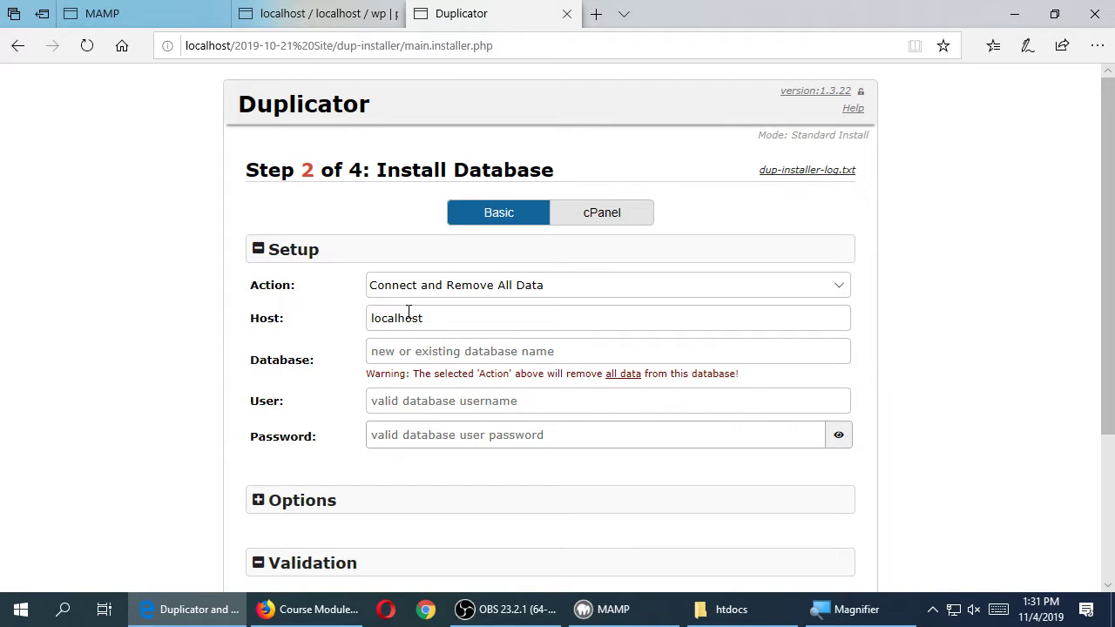
click(464, 300)
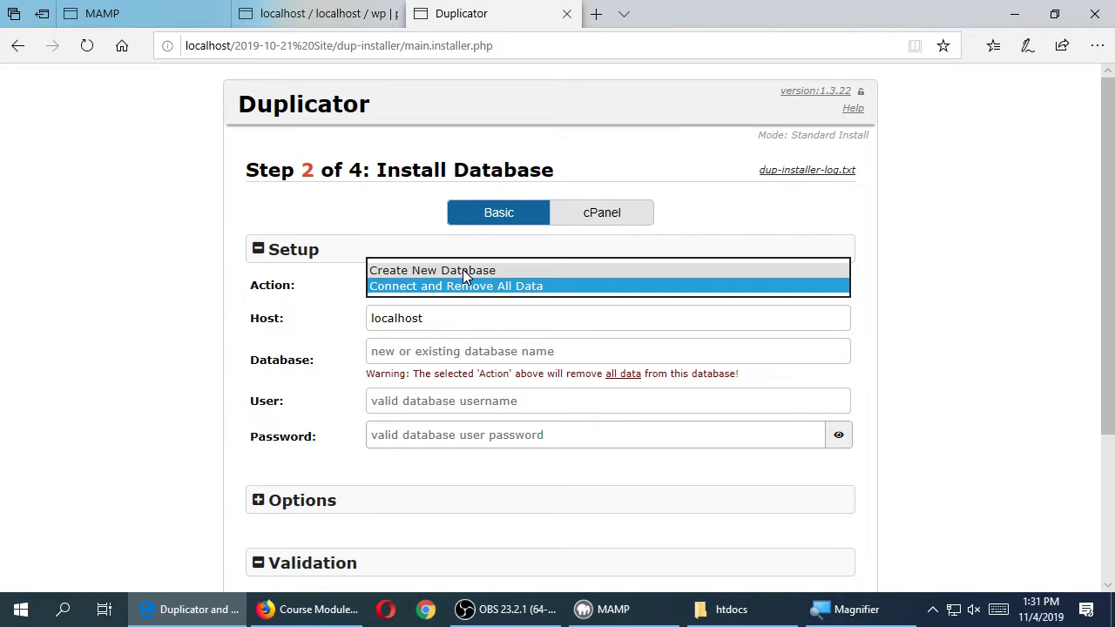
click(100, 338)
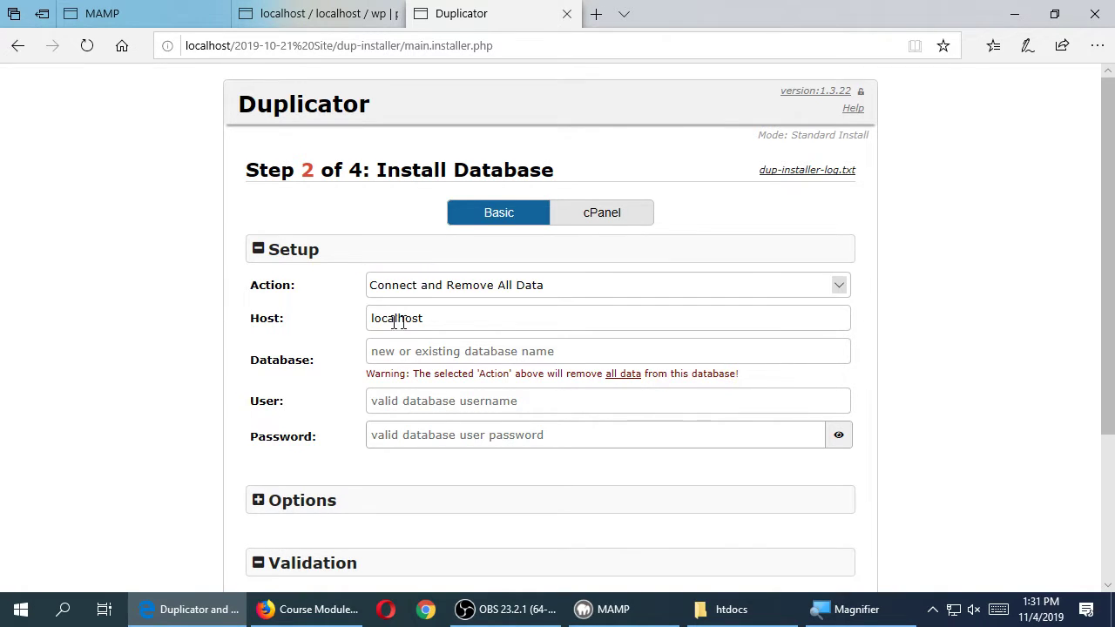
click(441, 318)
- Enter wp in the Database field and compare it with phpMyAdmin's wp database
double_click(273, 360)
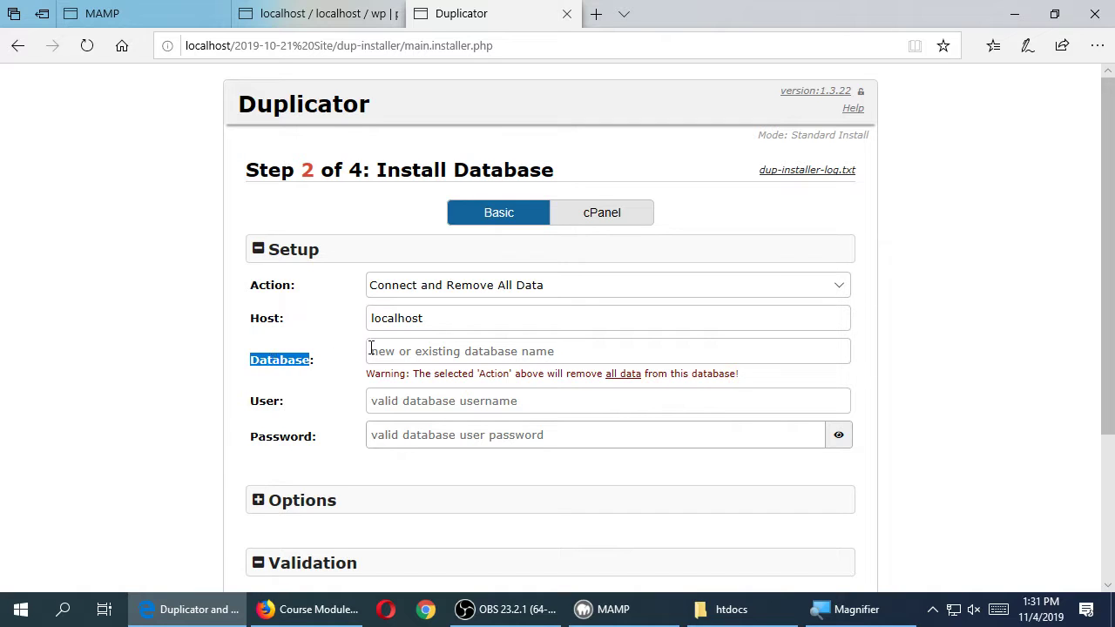
click(411, 352)
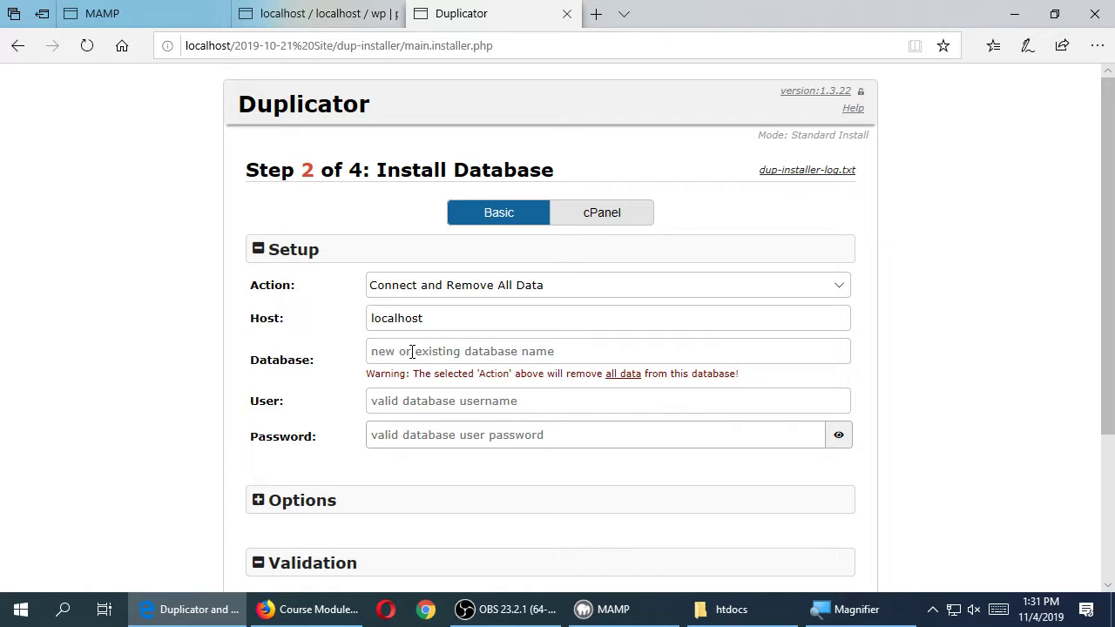
text(wp)
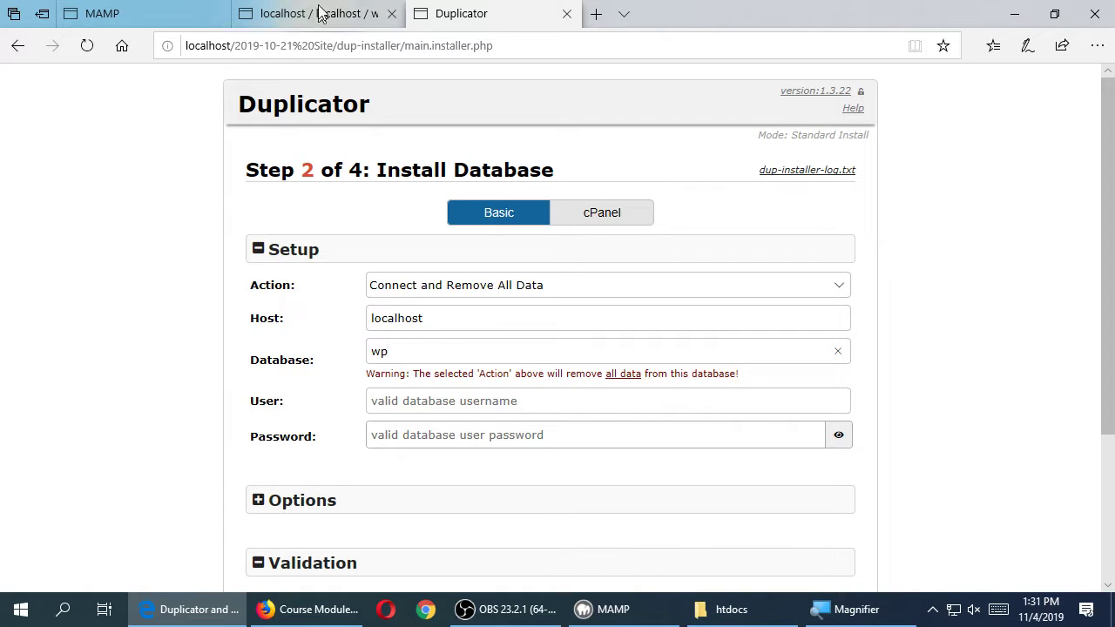
click(287, 13)
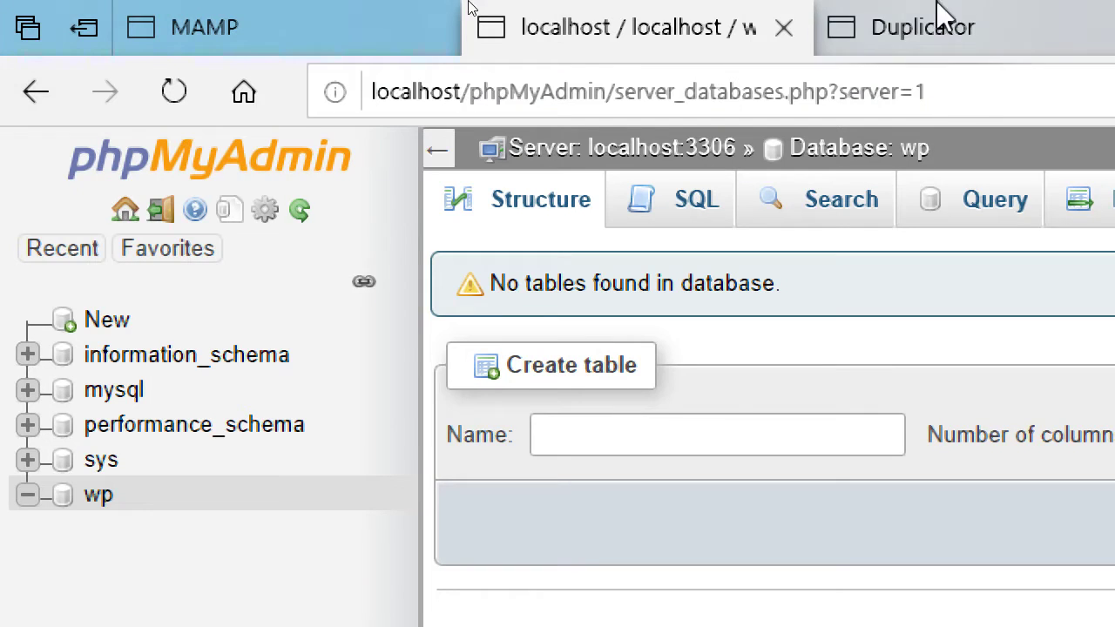
- Enter MAMP's default MySQL username and password in the installer
click(941, 21)
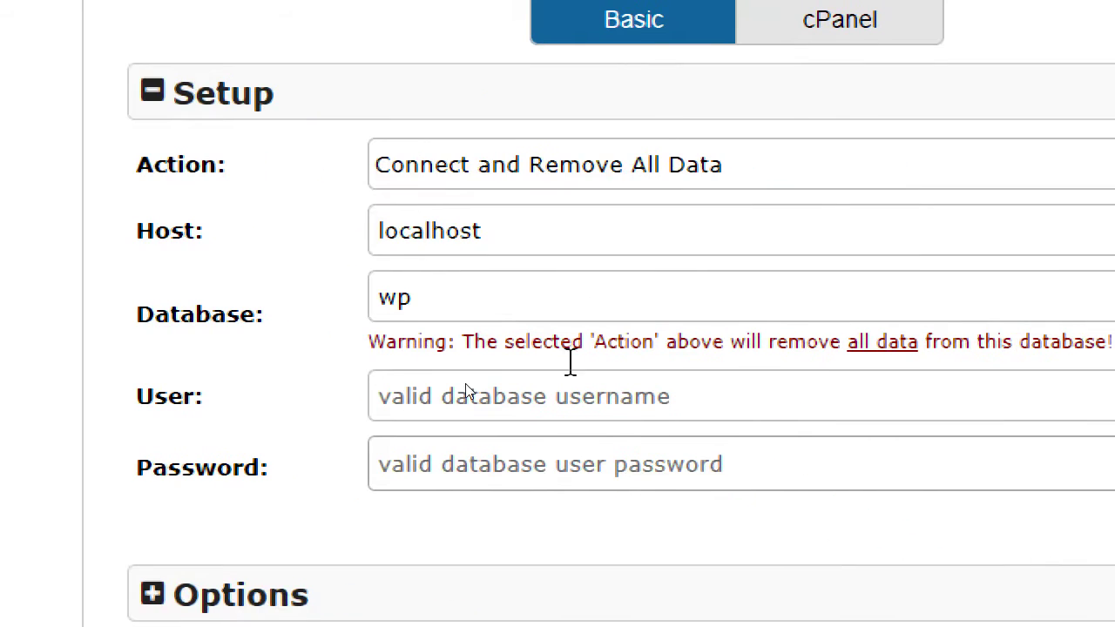
click(651, 407)
text(root)
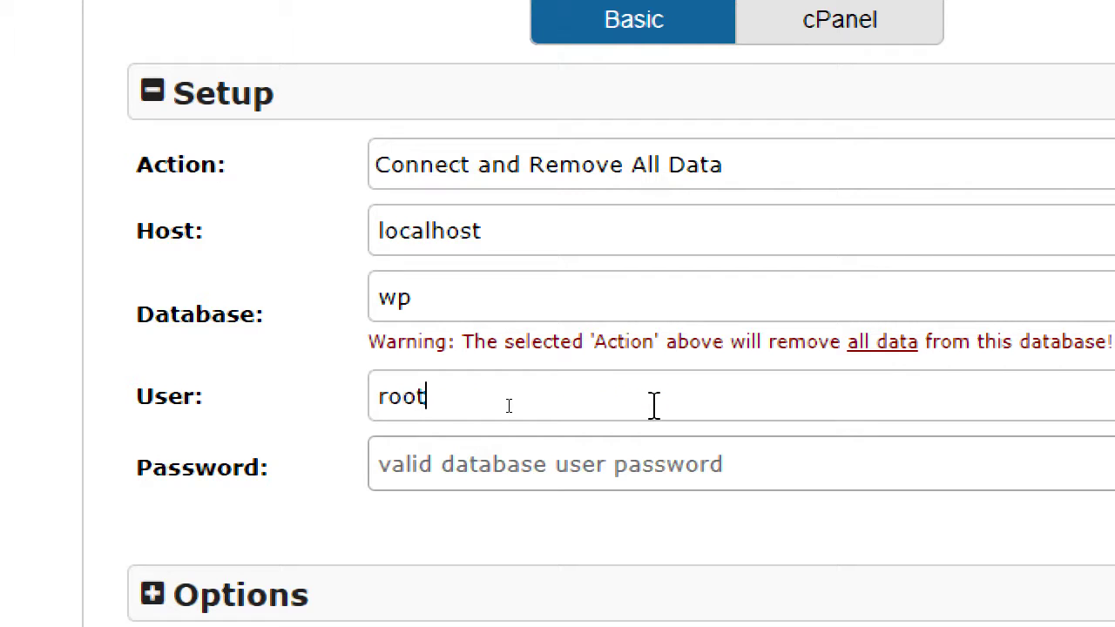
key(Tab)
text(root)
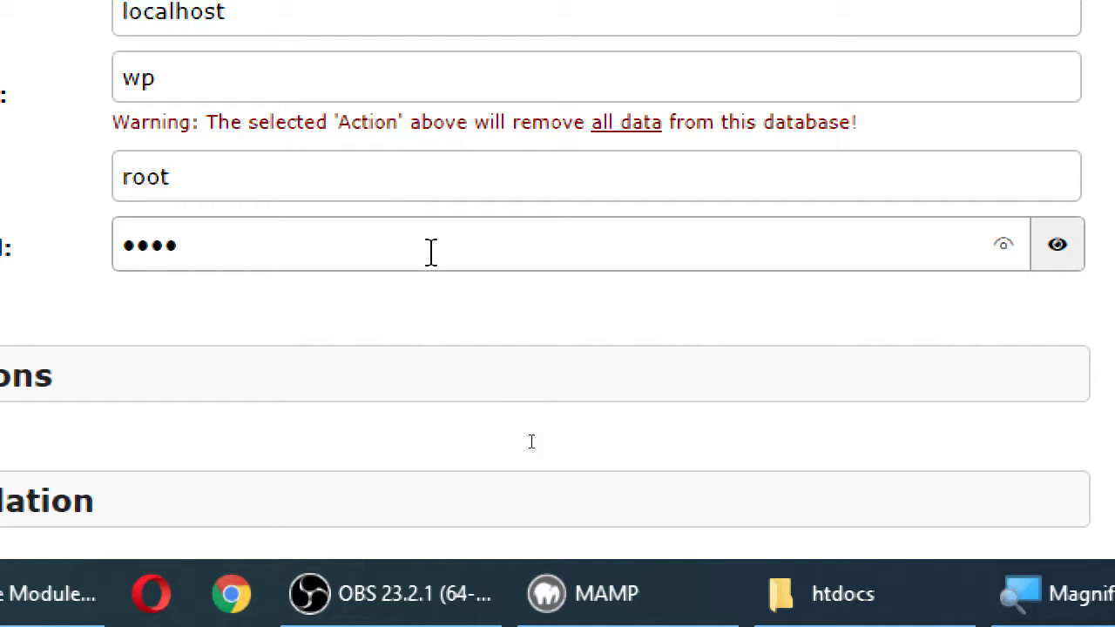
- Show the password in plain text and view MAMP's MySQL connection parameters
click(1065, 262)
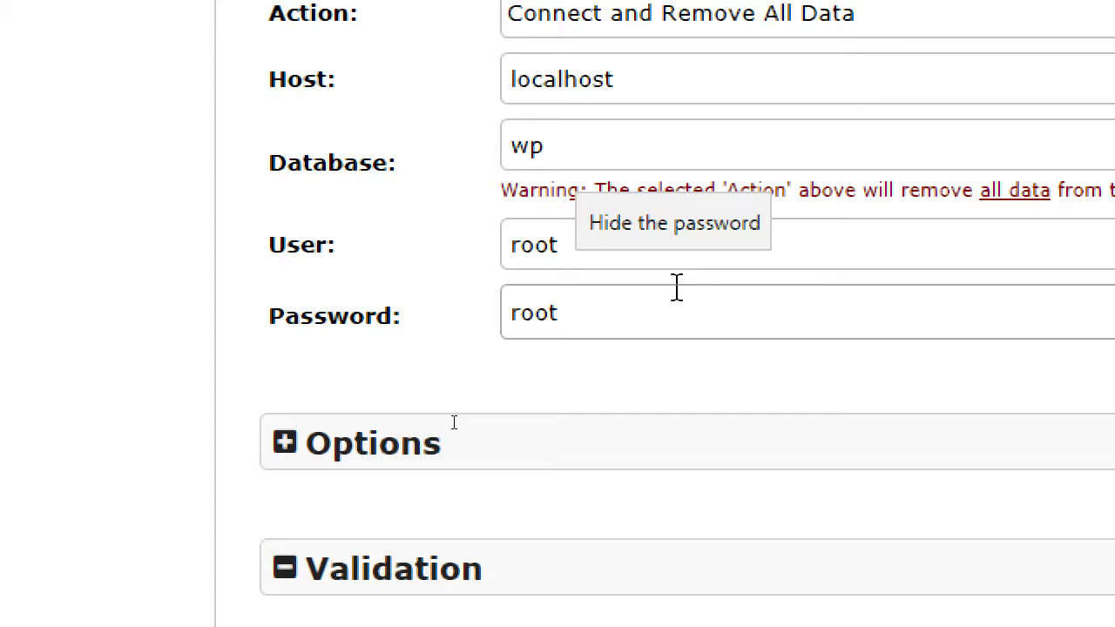
click(153, 10)
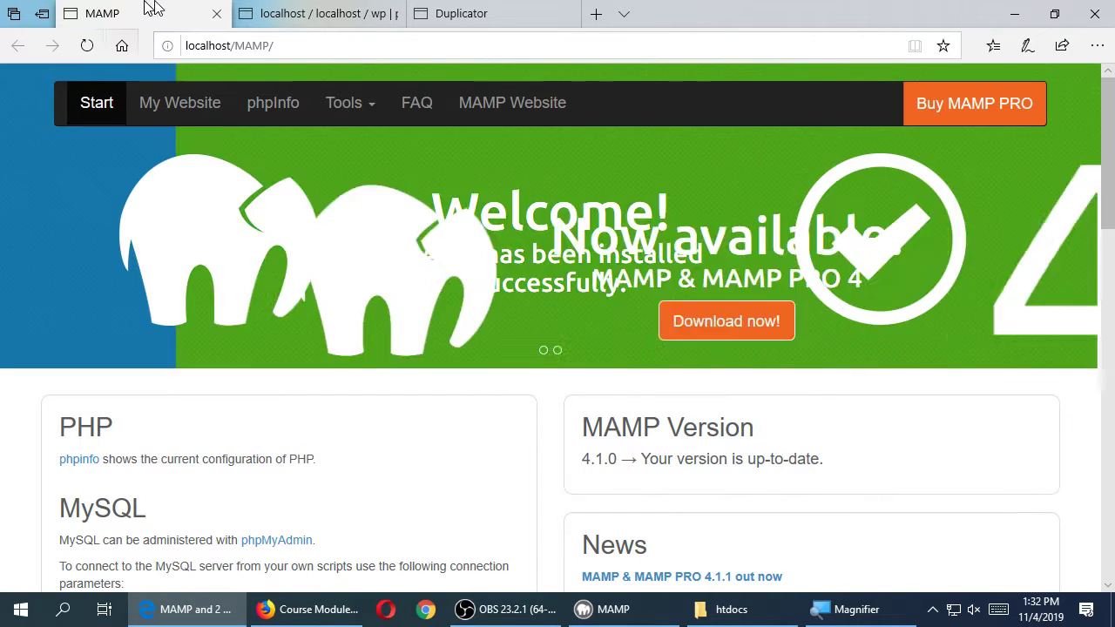
scroll(149, 343, down, 4)
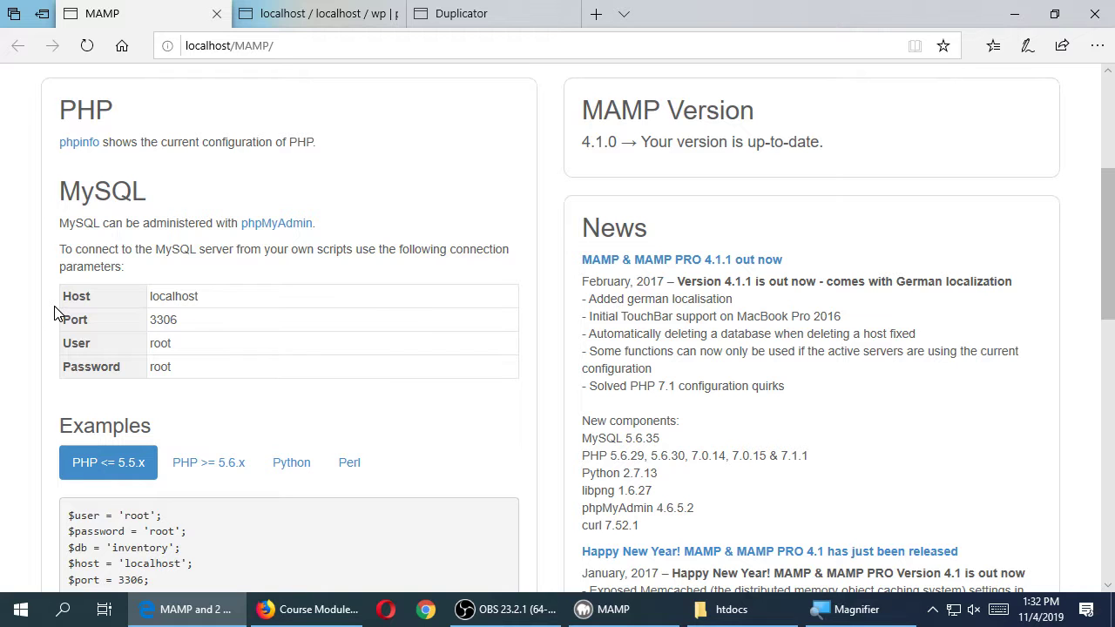
- Back in the Duplicator installer, check the localhost host, wp database, user and password against MAMP's defaults
click(471, 12)
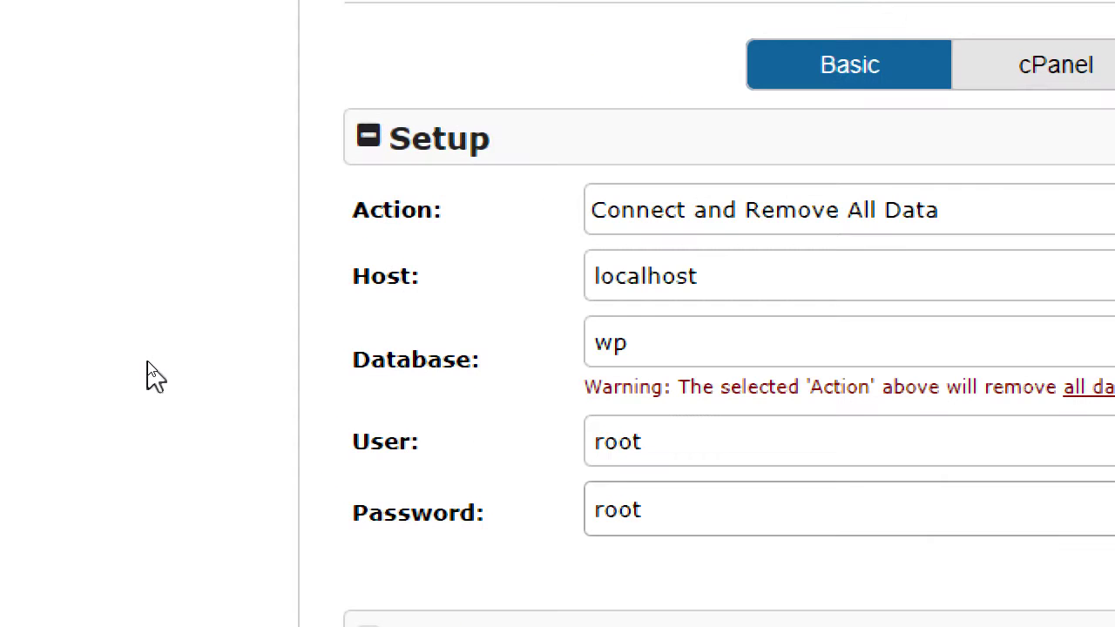
double_click(382, 351)
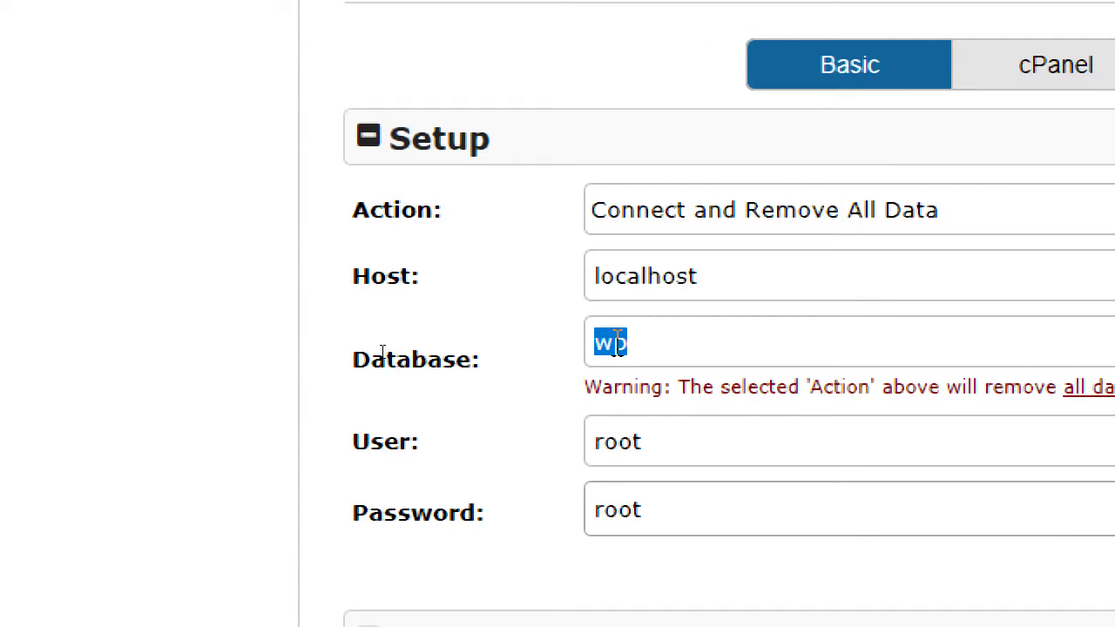
double_click(617, 442)
click(606, 501)
double_click(607, 503)
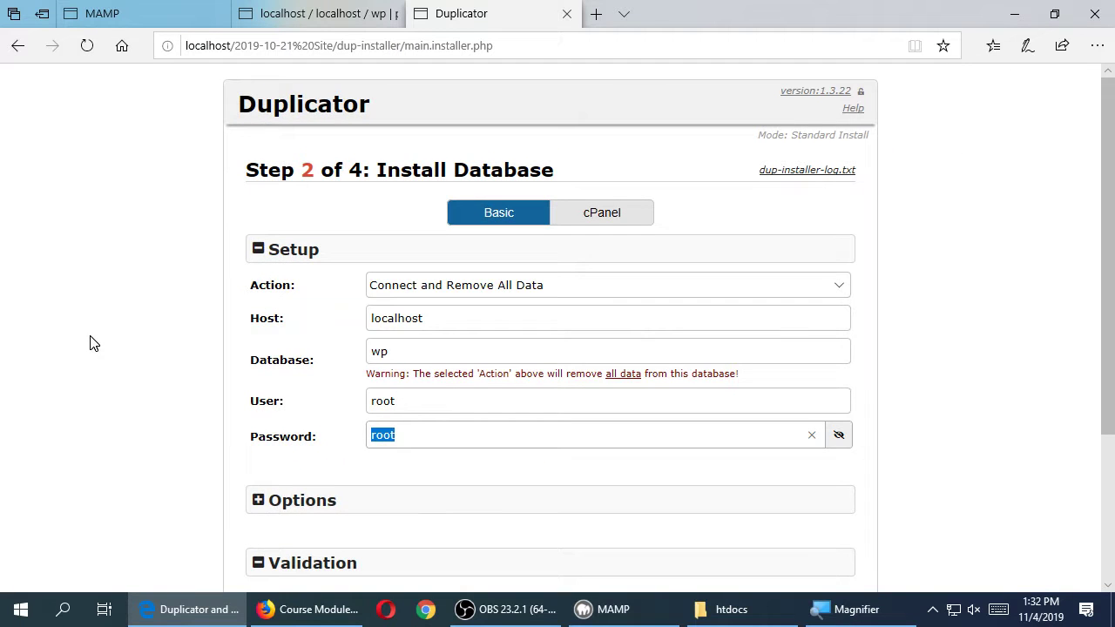
click(48, 318)
scroll(50, 316, down, 2)
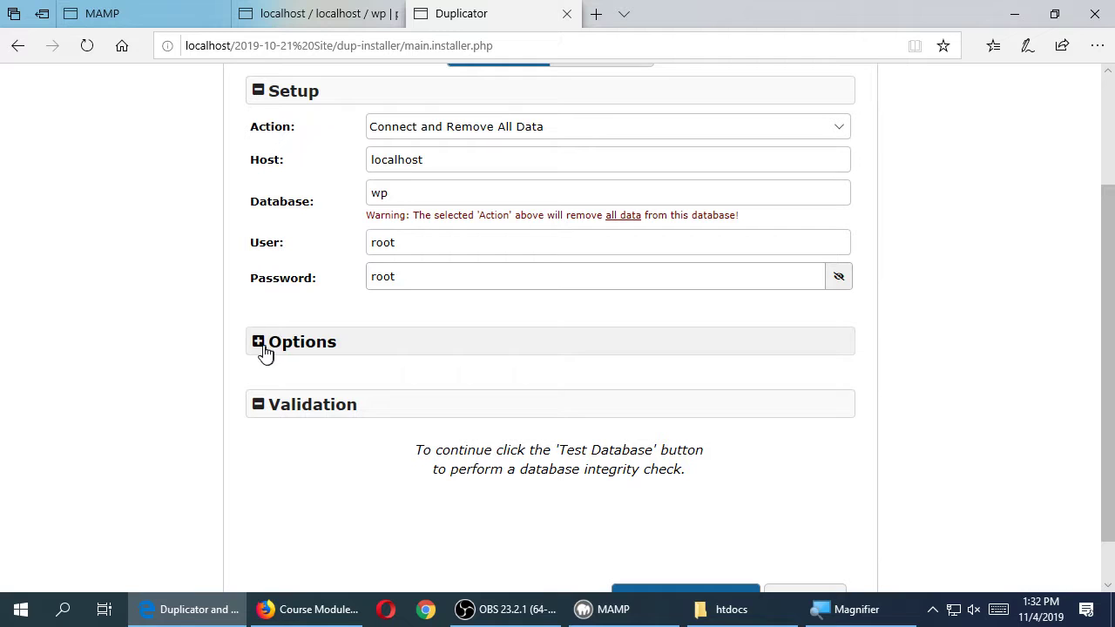
scroll(253, 436, down, 1)
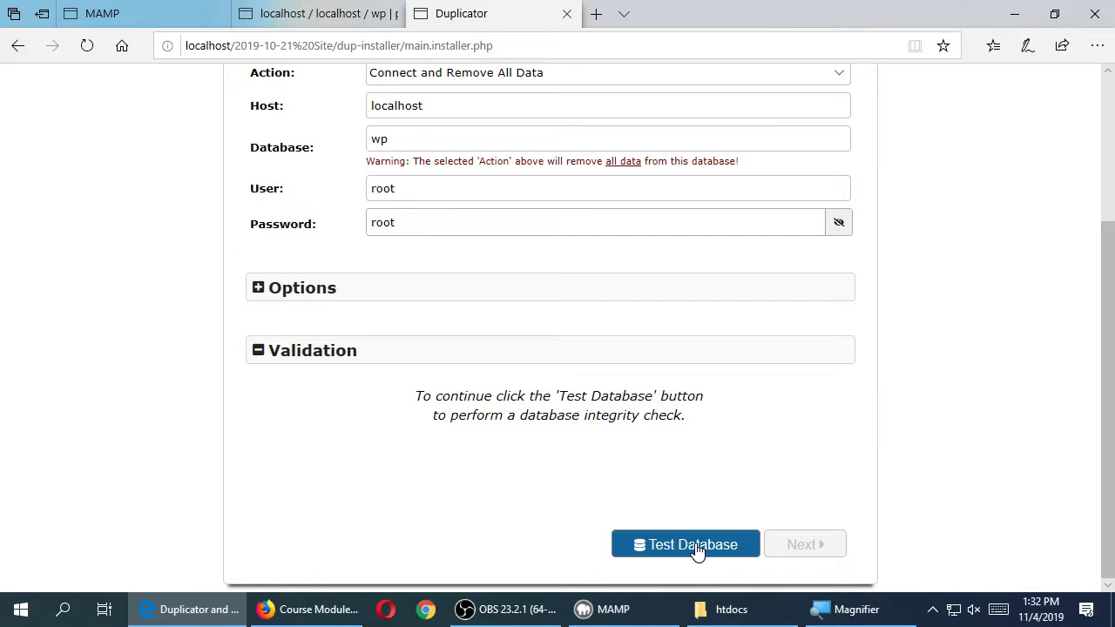
- Run Test Database and confirm Requirements show Pass and Notices show Good
click(707, 549)
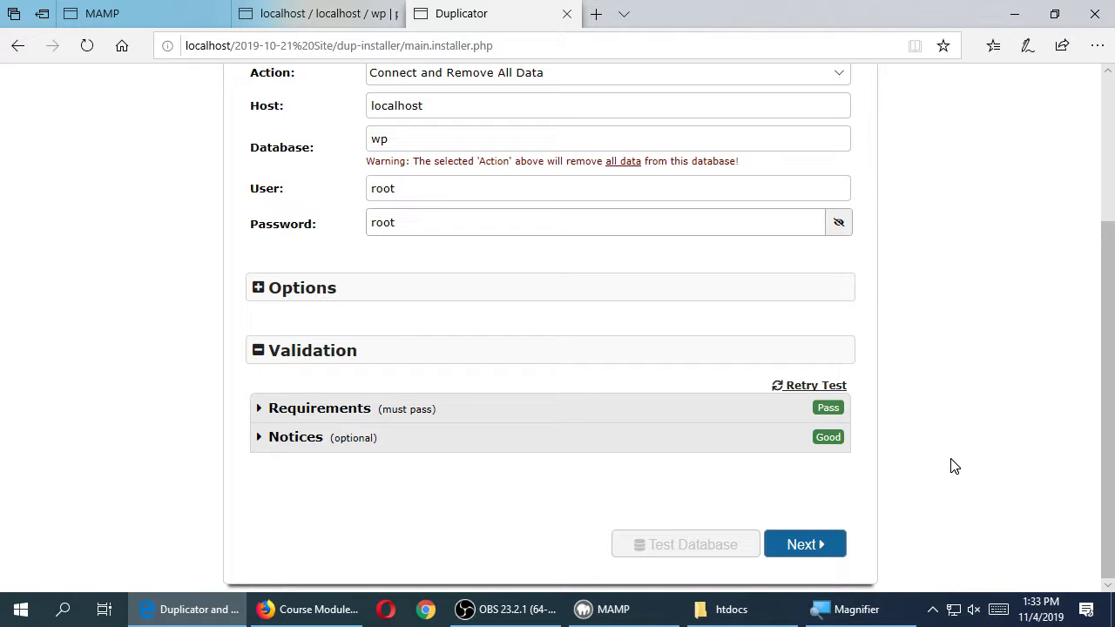
scroll(1011, 451, up, 3)
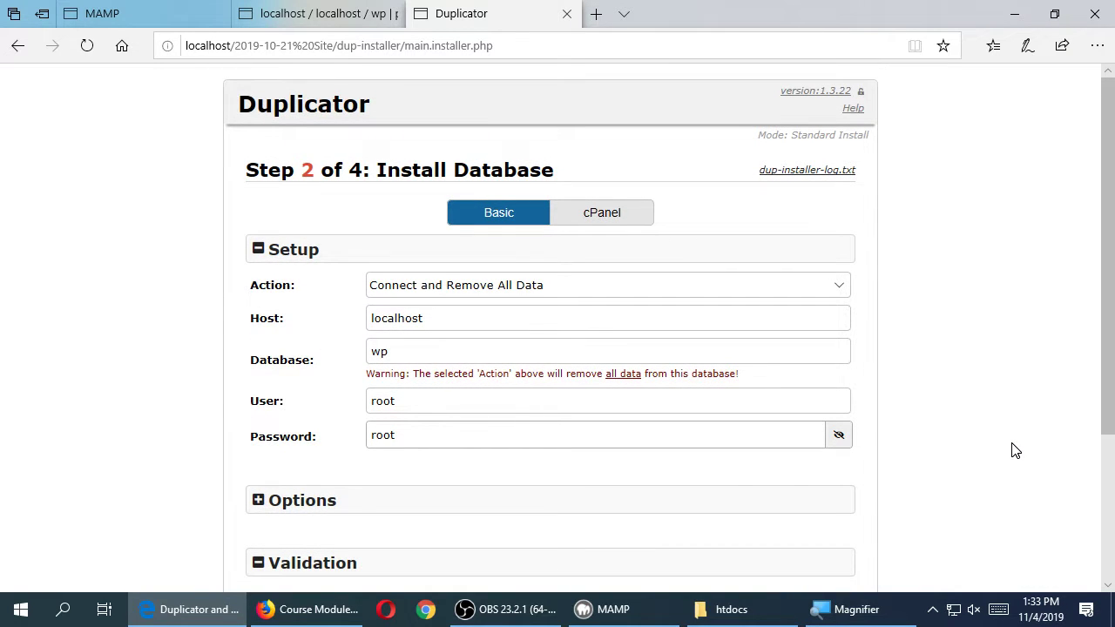
scroll(1013, 451, down, 3)
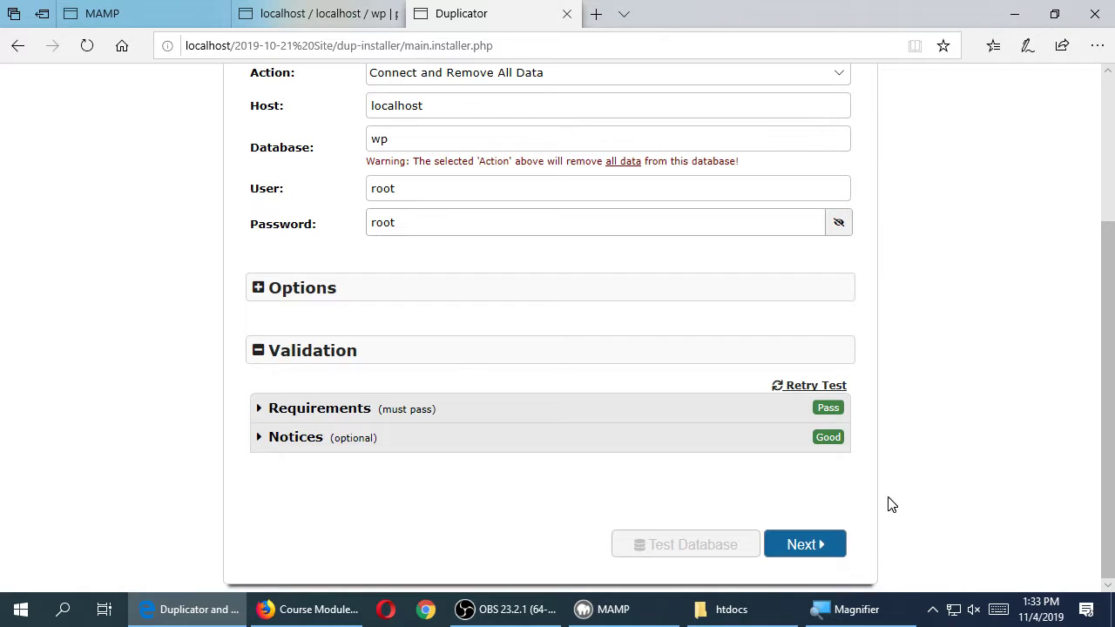
click(355, 289)
click(354, 289)
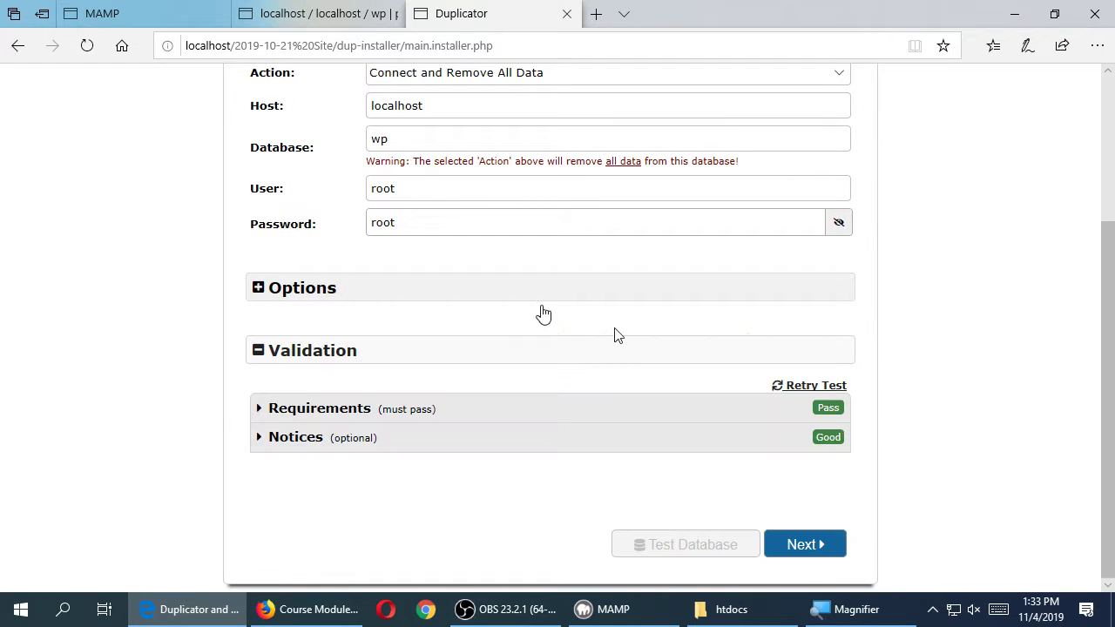
- Proceed and confirm the Install Confirmation dialog so the database installs and Step 3 appears
click(809, 546)
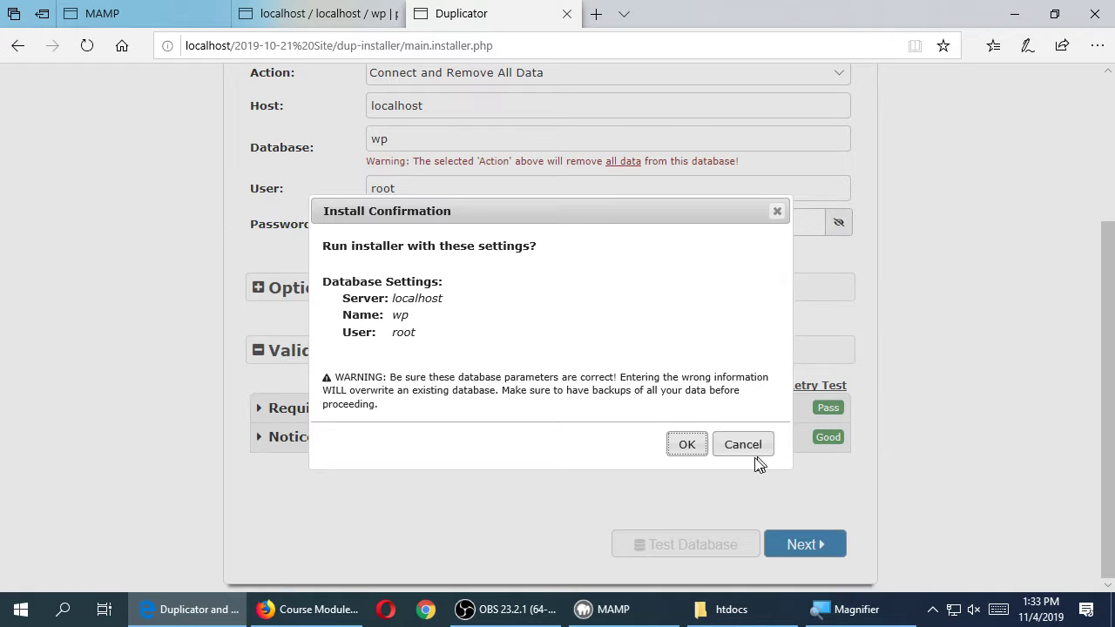
click(684, 447)
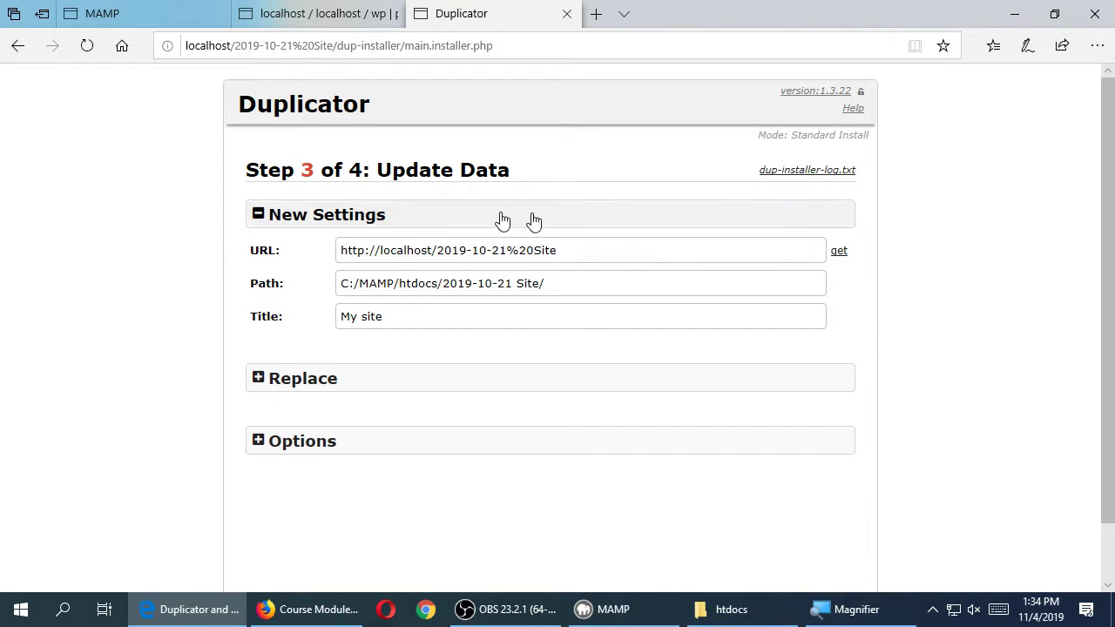
- Check the Step 3 site title 'My site' in the Title field
click(399, 319)
drag(399, 319, 331, 318)
click(395, 314)
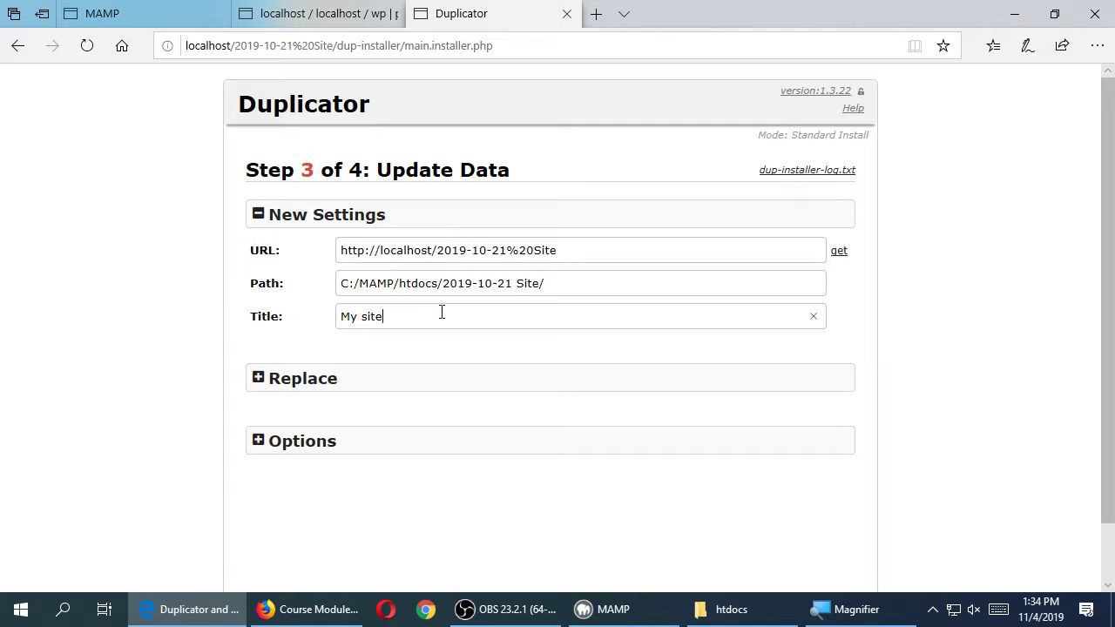
drag(413, 312, 287, 311)
- Look inside the Replace settings, then expand Options to reveal the Admin Account fields
click(293, 384)
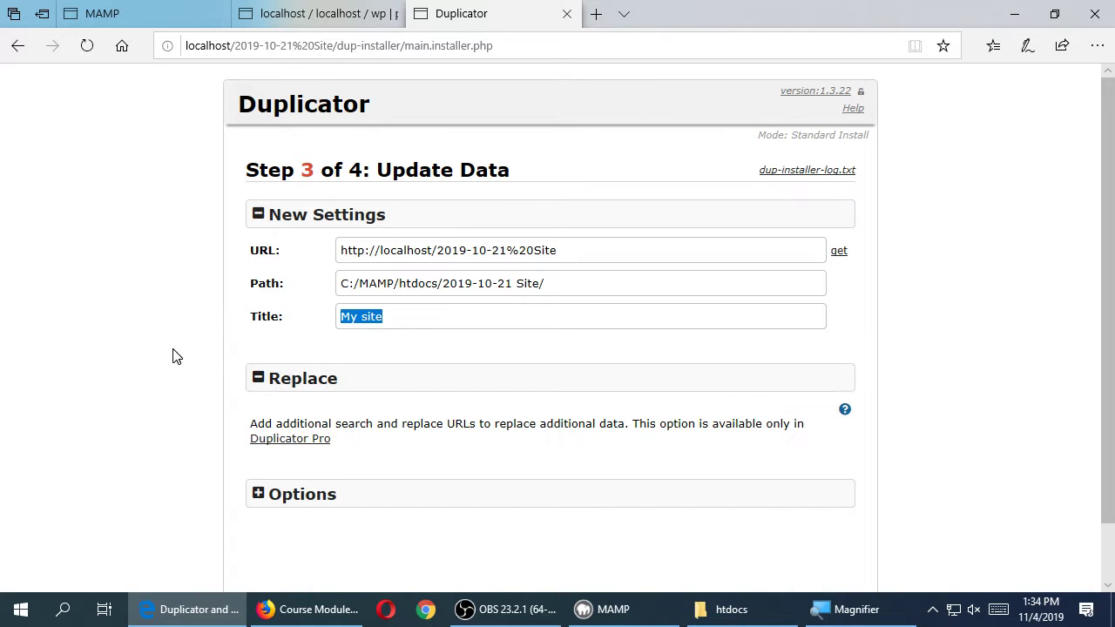
click(291, 373)
click(298, 438)
scroll(135, 411, down, 3)
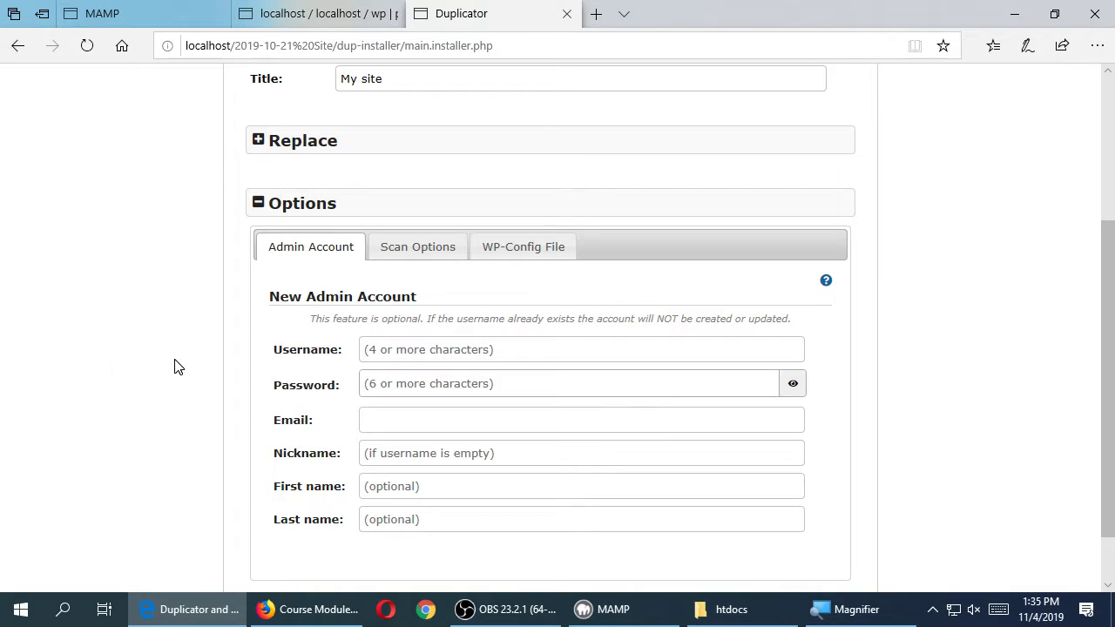
scroll(850, 384, down, 1)
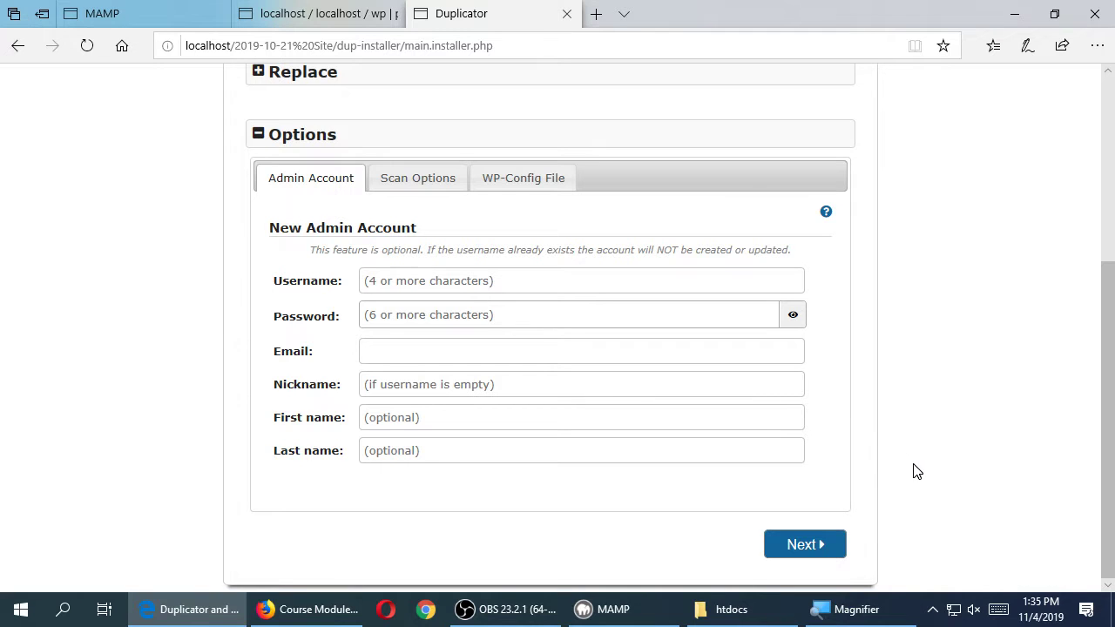
scroll(916, 468, up, 3)
scroll(918, 468, down, 3)
- Advance to Step 4 Test Site and try Admin Login, which opens a 404 Not Found page
click(826, 547)
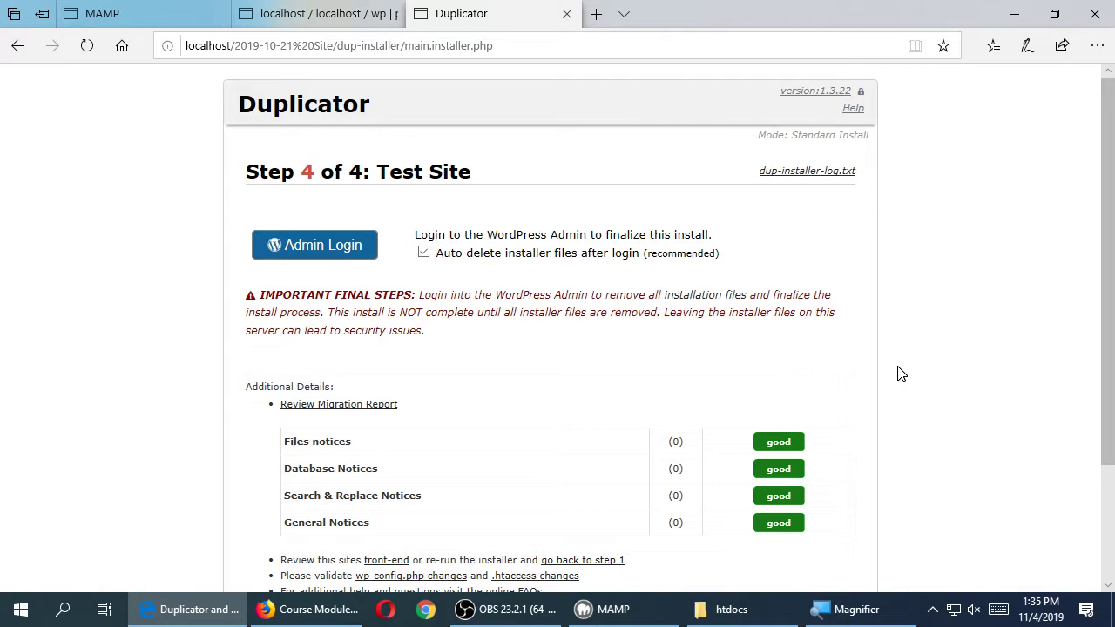
click(362, 252)
scroll(477, 344, down, 2)
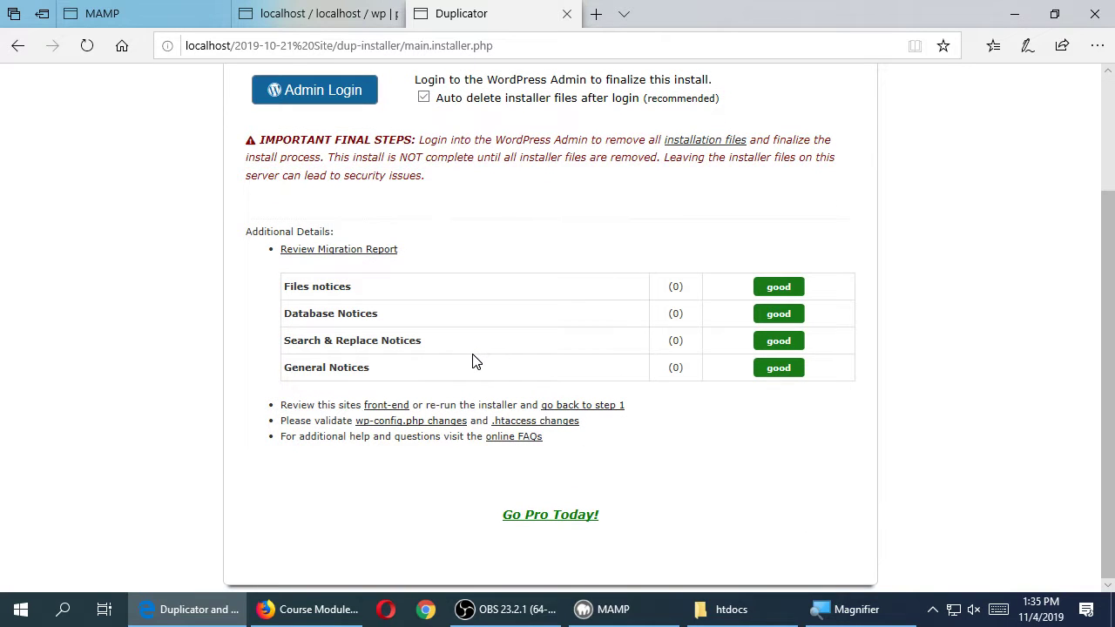
scroll(476, 346, up, 2)
click(349, 257)
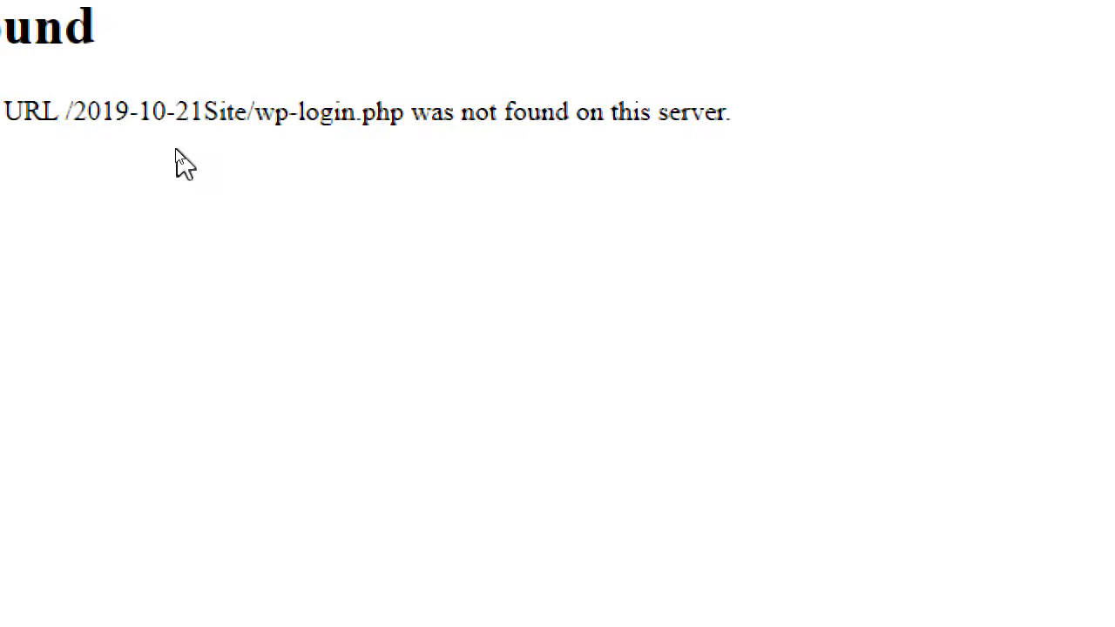
- Correct the login URL so the folder reads '2019-10-21 Site' with a space
drag(290, 259, 385, 265)
click(384, 267)
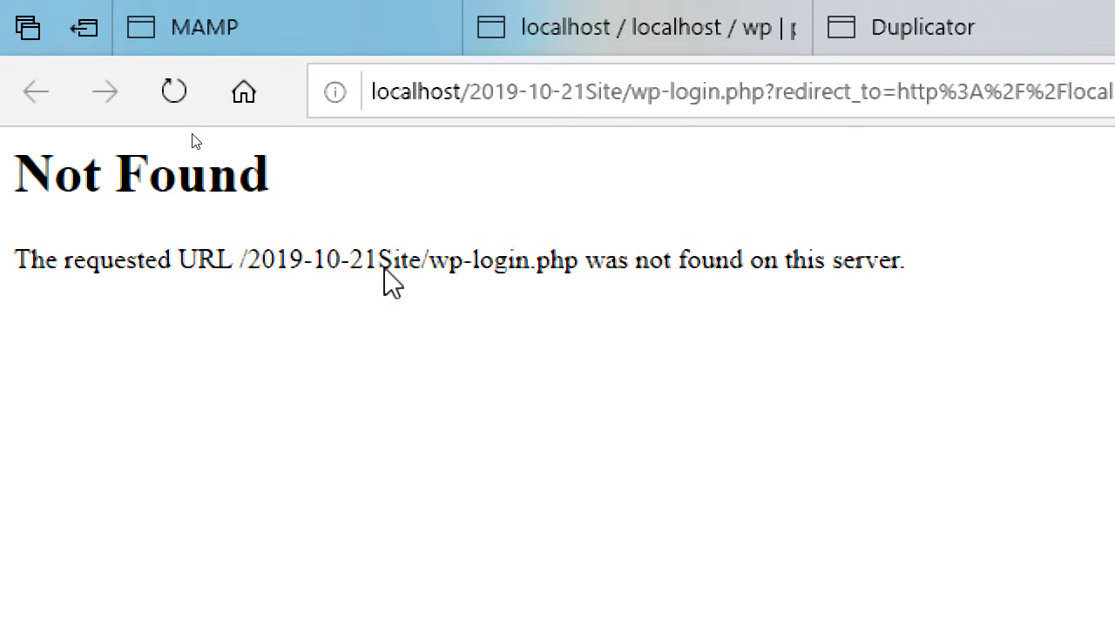
click(585, 92)
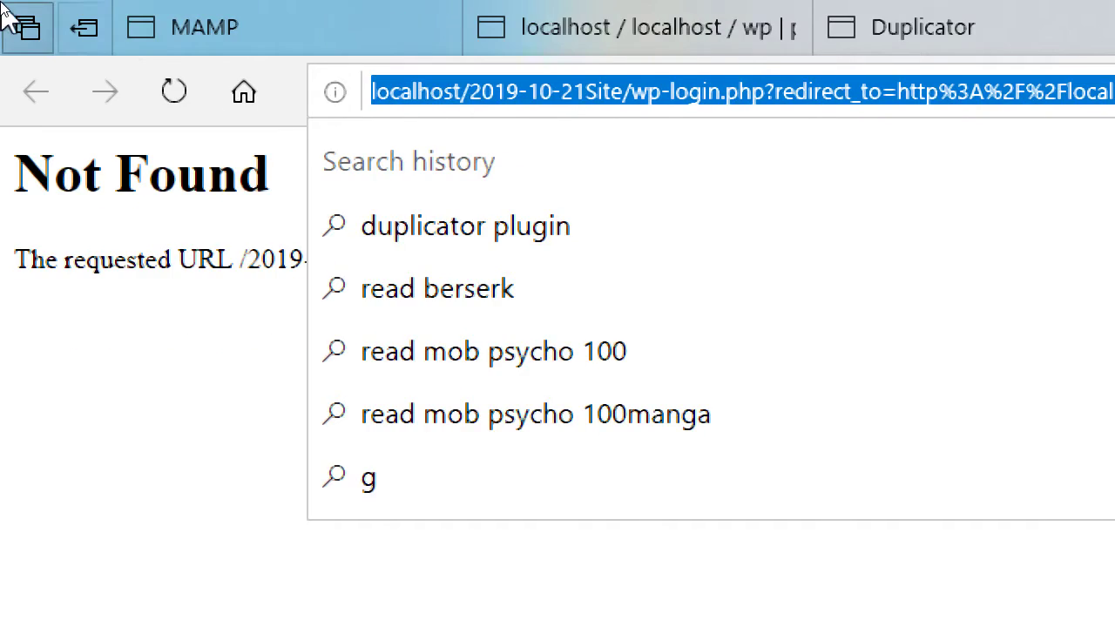
click(583, 93)
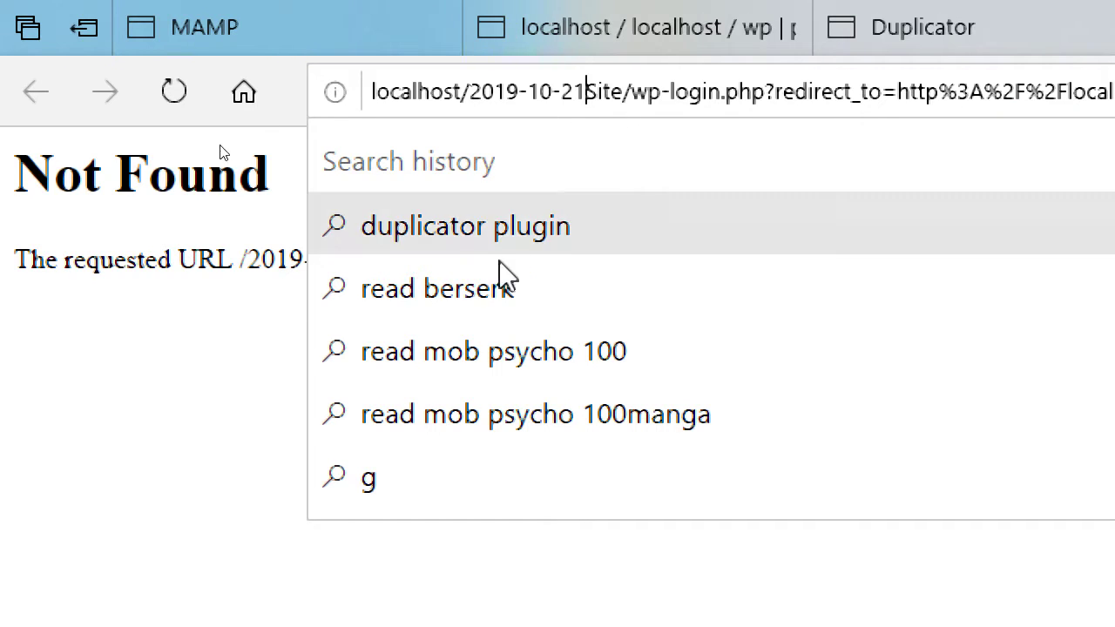
click(86, 362)
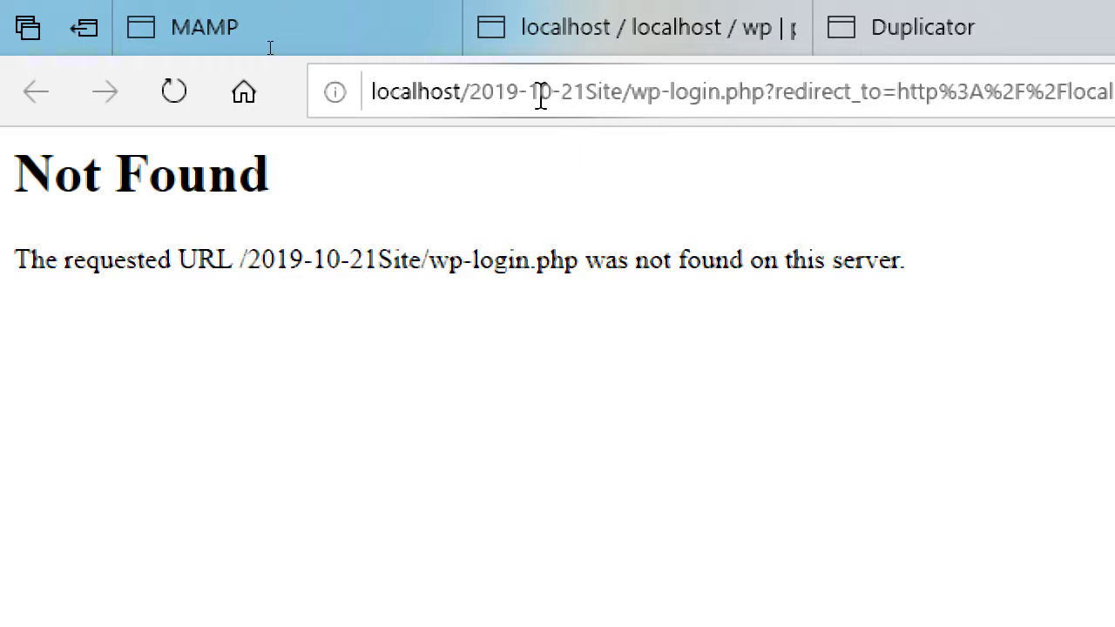
click(588, 92)
click(9, 265)
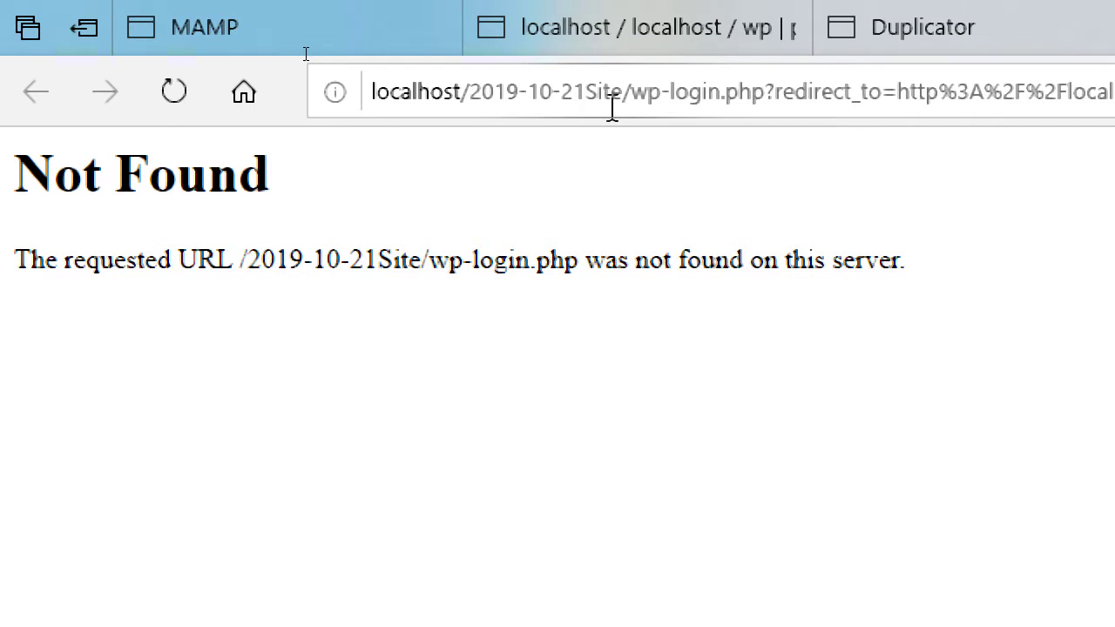
click(601, 96)
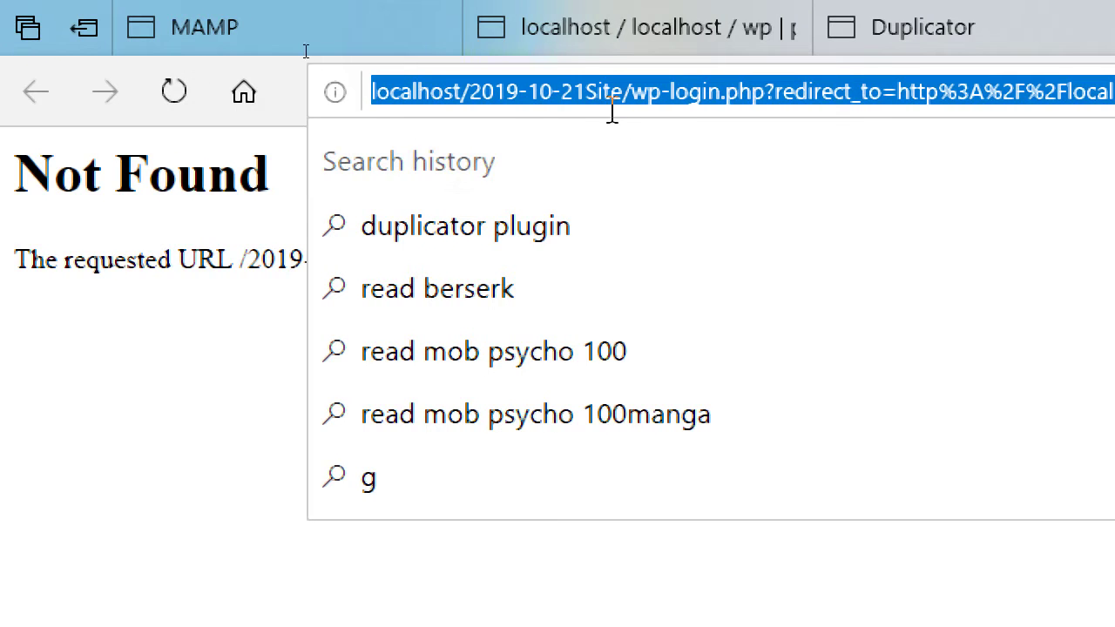
click(586, 89)
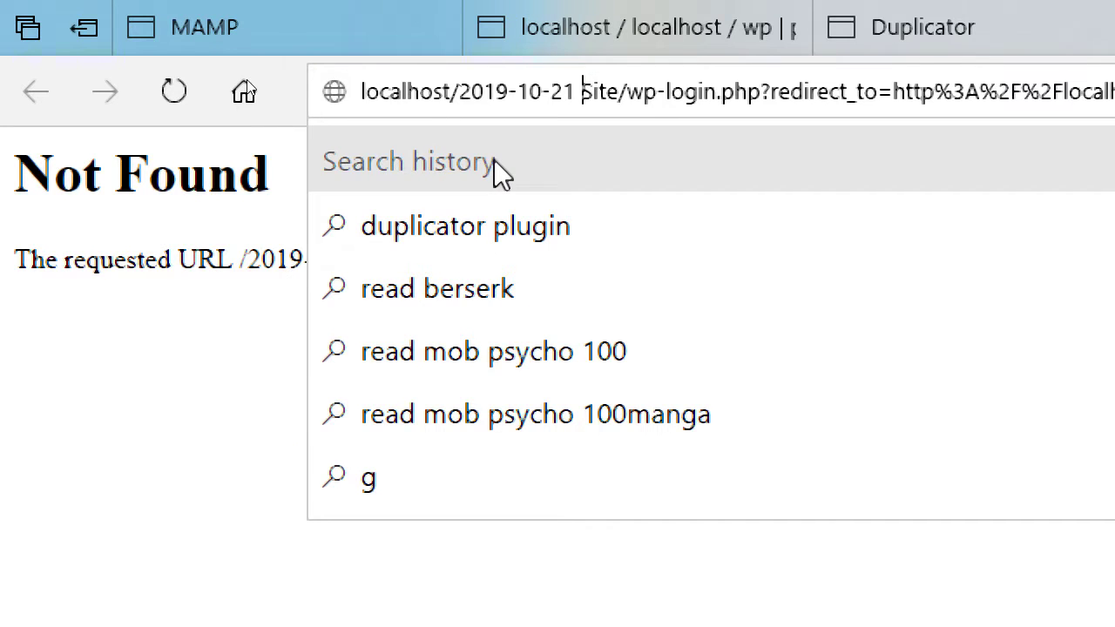
click(156, 410)
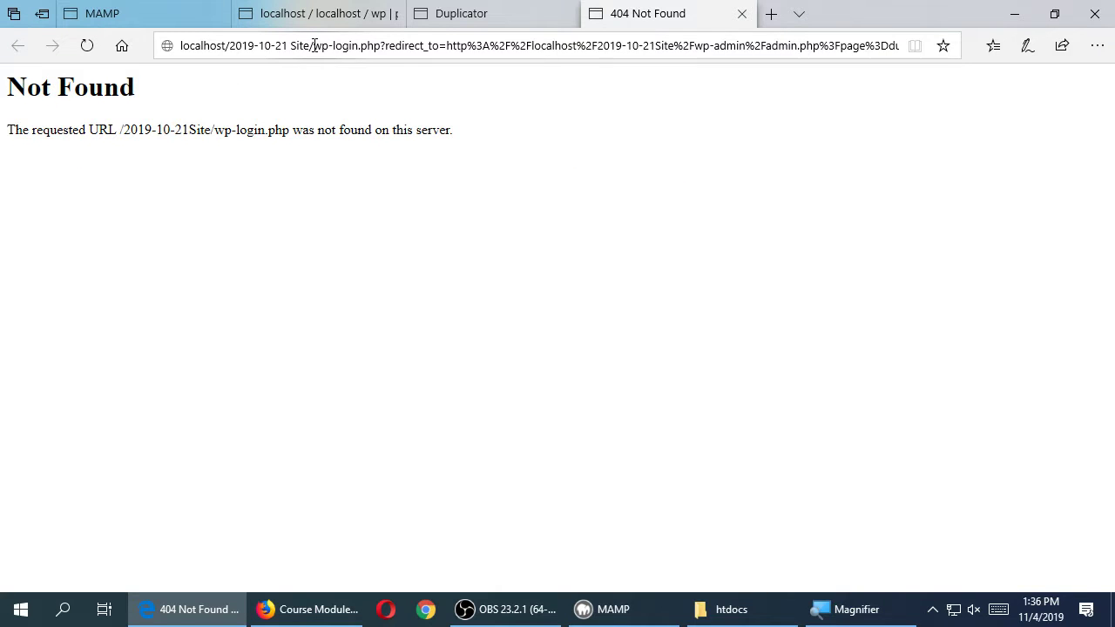
click(627, 90)
- Load the corrected login address, then move the 2019-10-21 Site desktop folder near the top centre
key(Return)
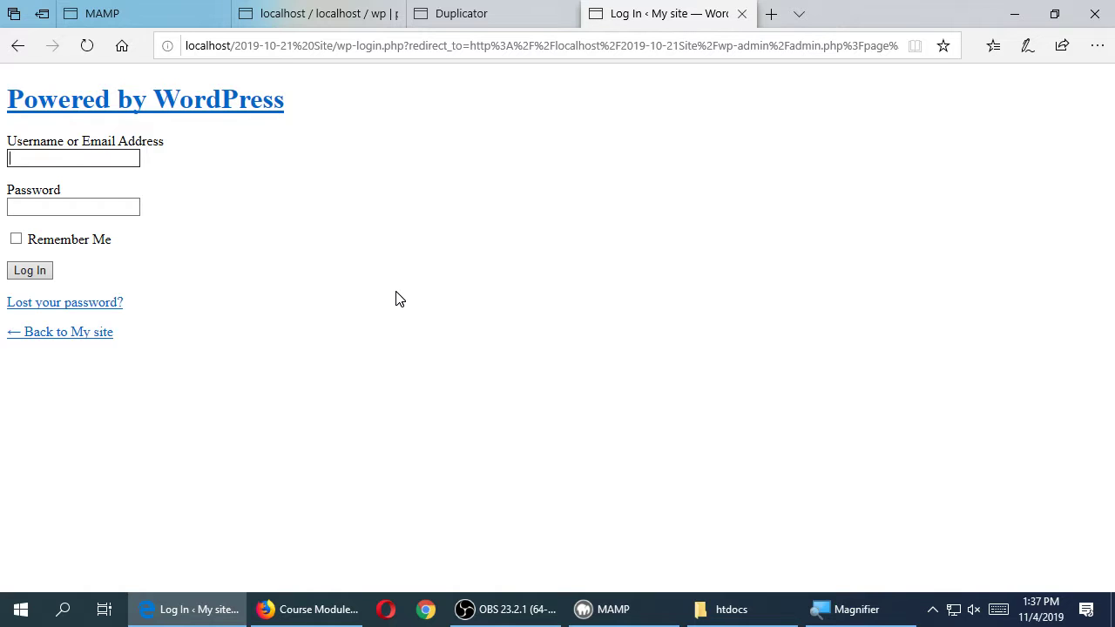
key(super+comma)
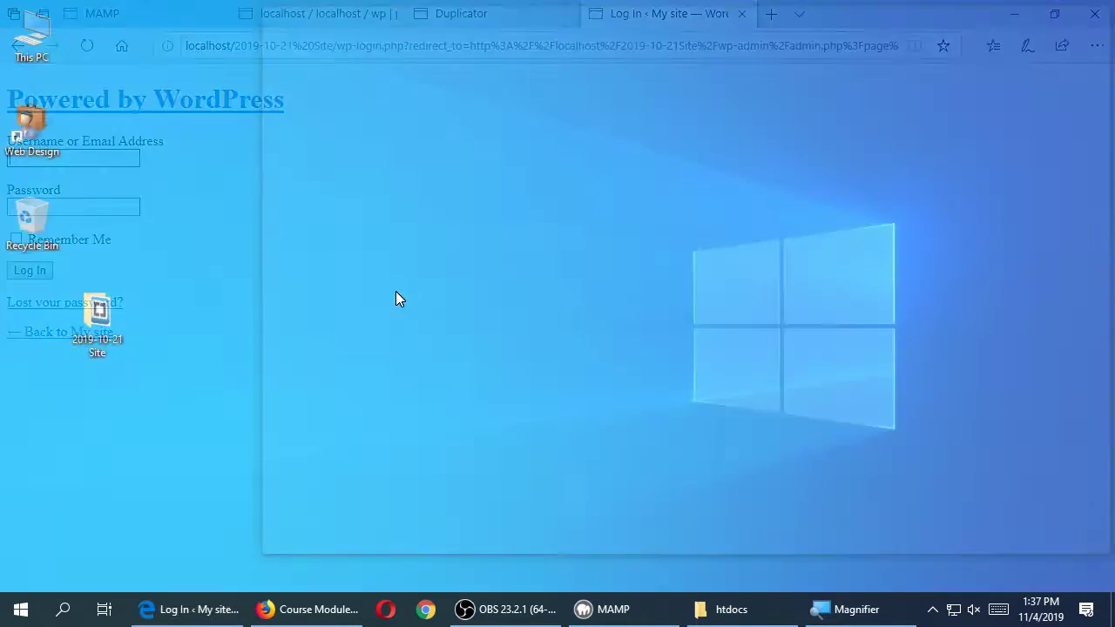
key(super+d)
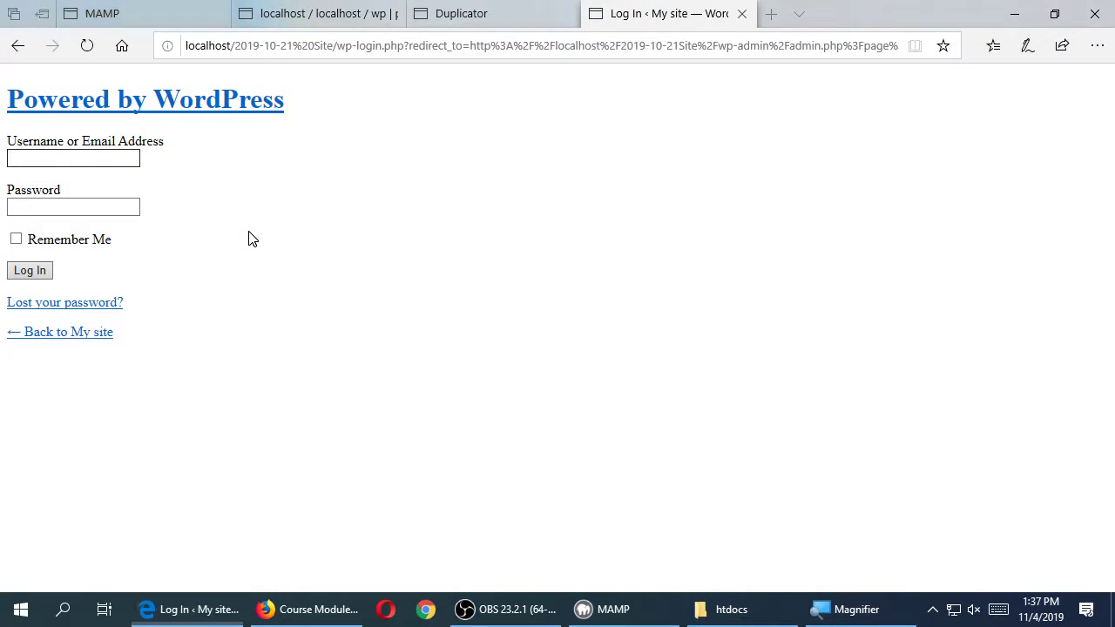
drag(96, 322, 555, 140)
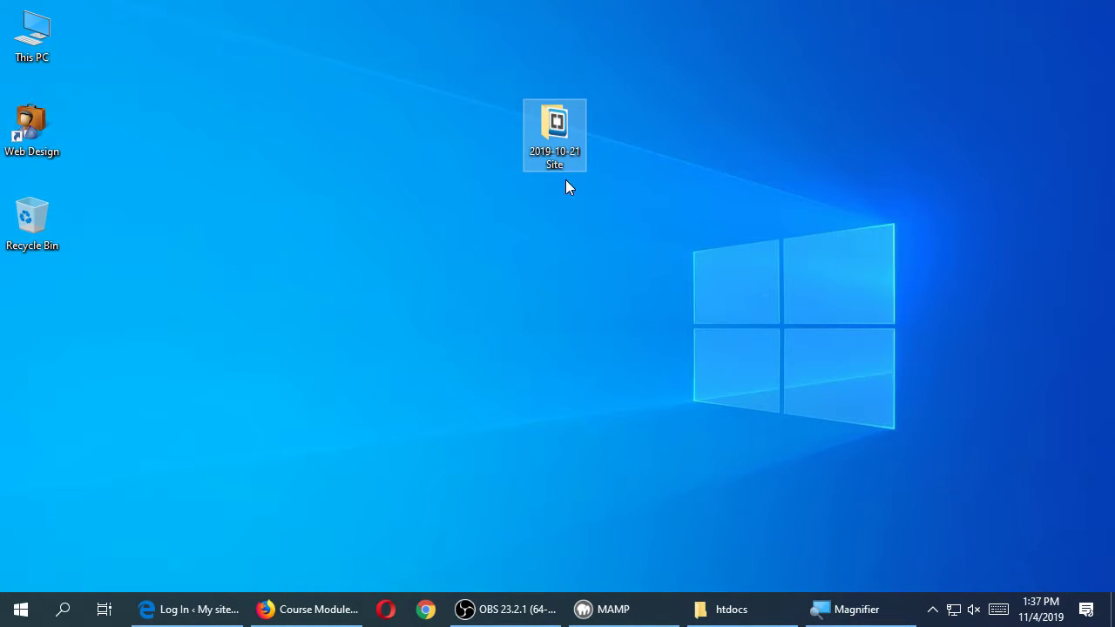
- Magnify the site folder for a closer look, then bring up Firefox's Week 11 course modules
key(super+plus)
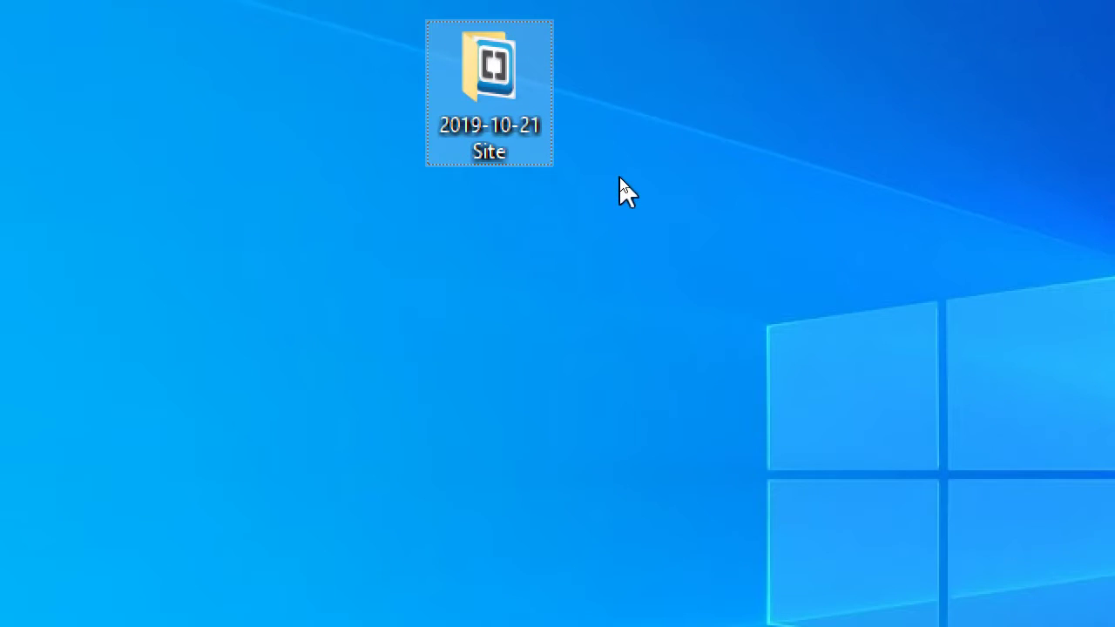
mouse_move(488, 148)
key(super+minus)
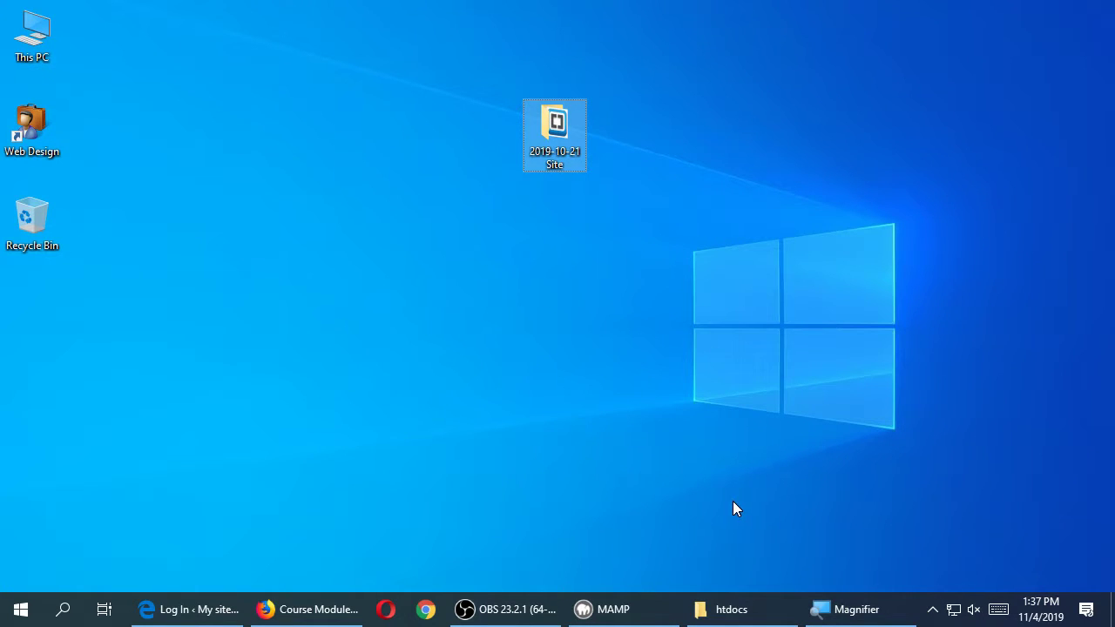
click(314, 606)
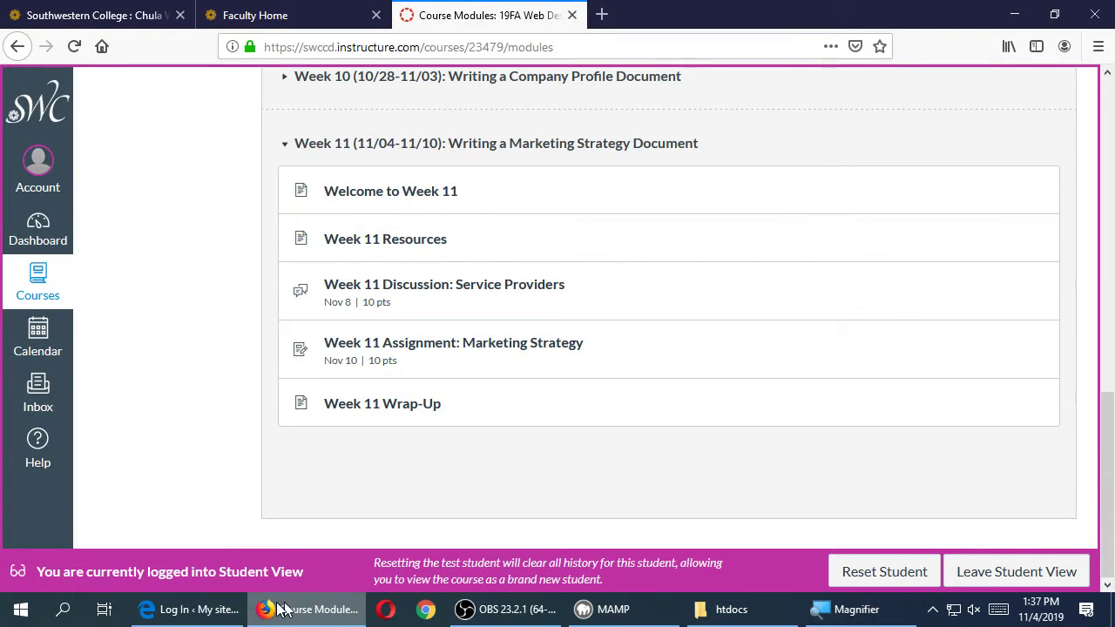
- Set the course modules page aside and return to the WordPress login page in Edge
click(295, 609)
click(187, 609)
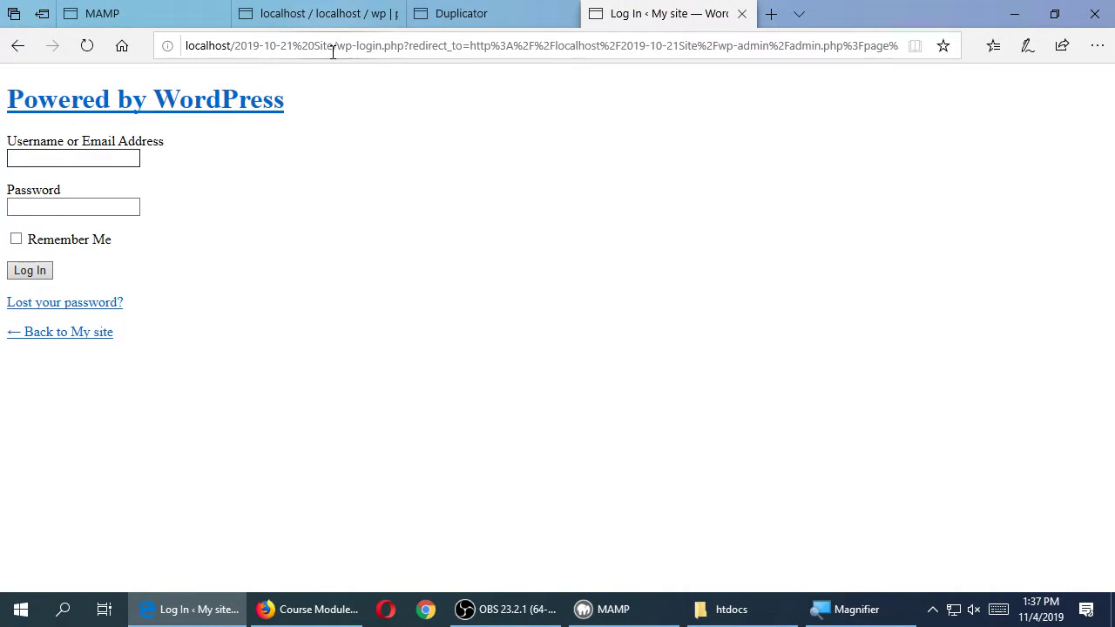
key(super+plus)
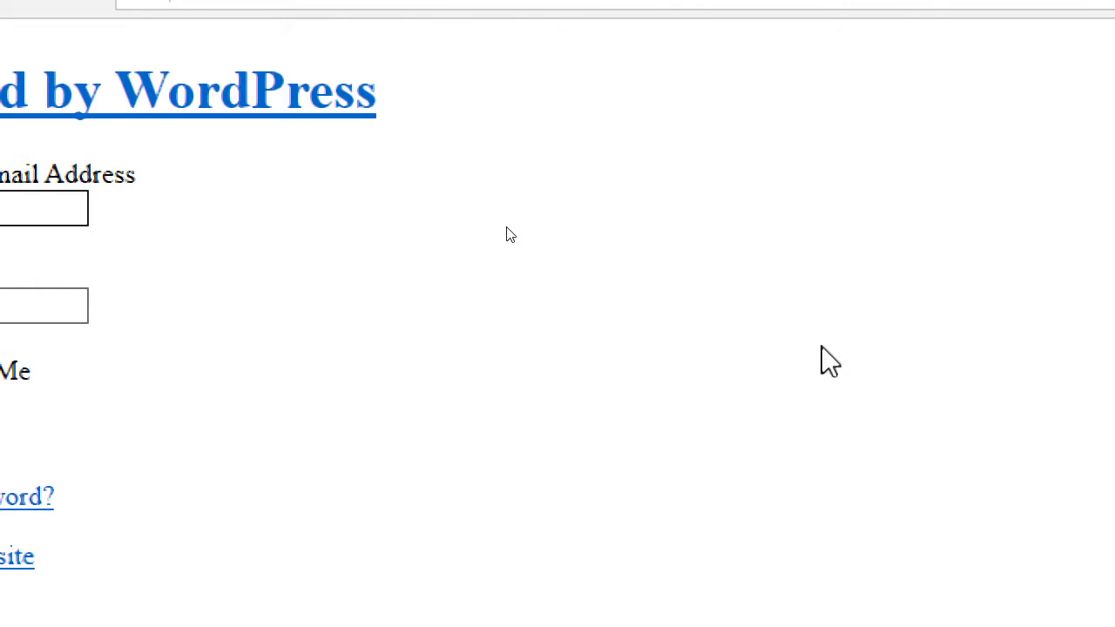
key(super+minus)
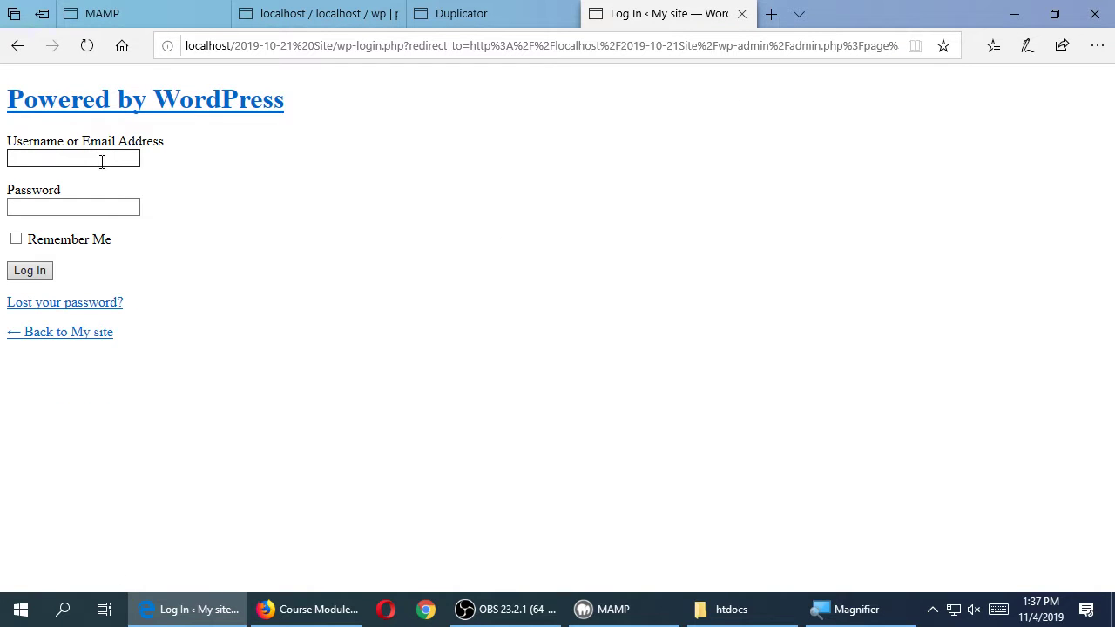
- Log in as admin with the site password; the 404 for /2019-10-21Site/wp-login.php appears
text(admin)
key(Tab)
text(•••••••••)
key(ctrl+a)
text(•••••••••)
key(Return)
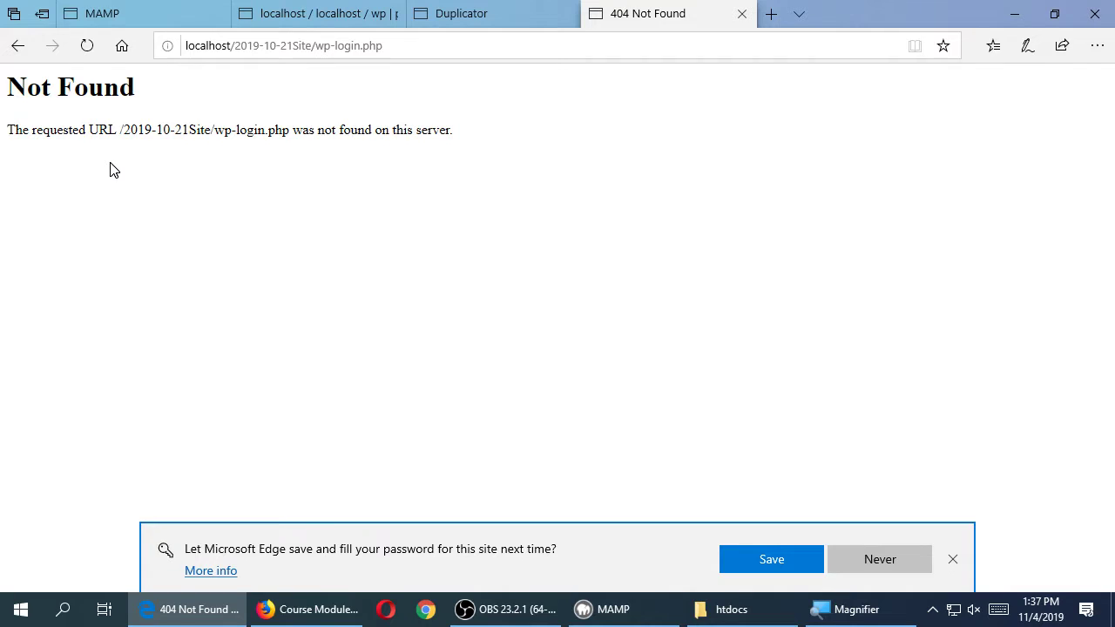
key(super+plus)
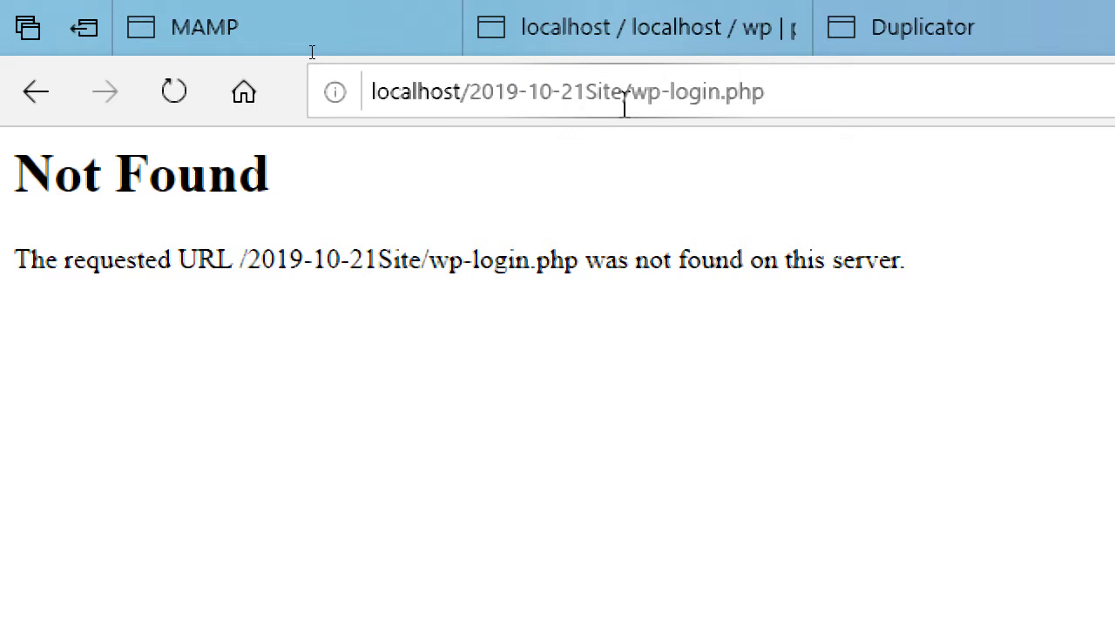
key(super+minus)
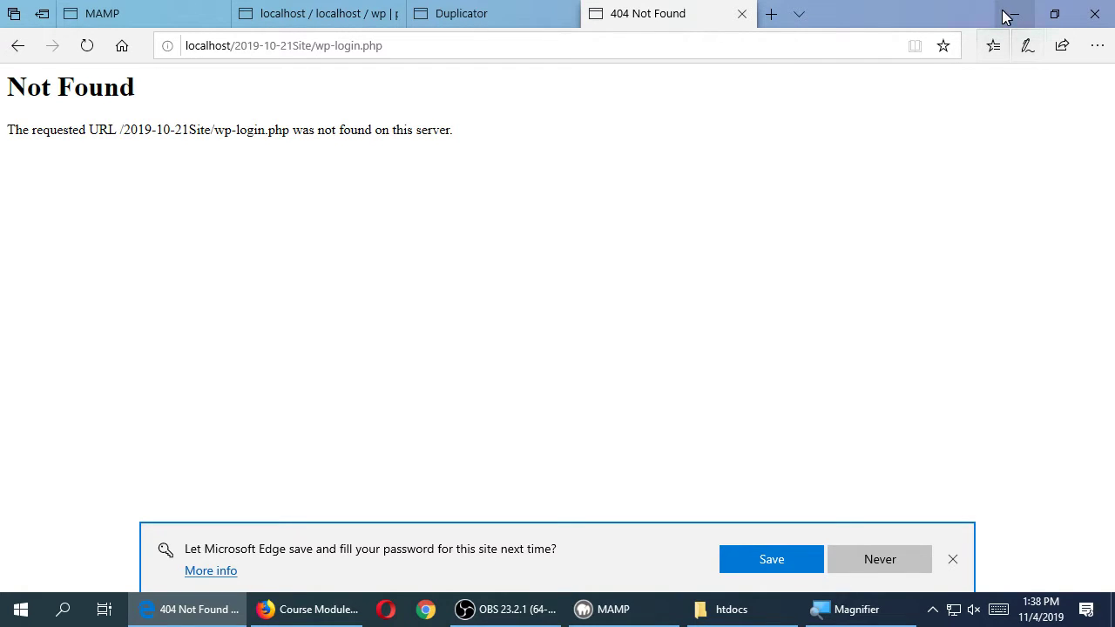
click(305, 11)
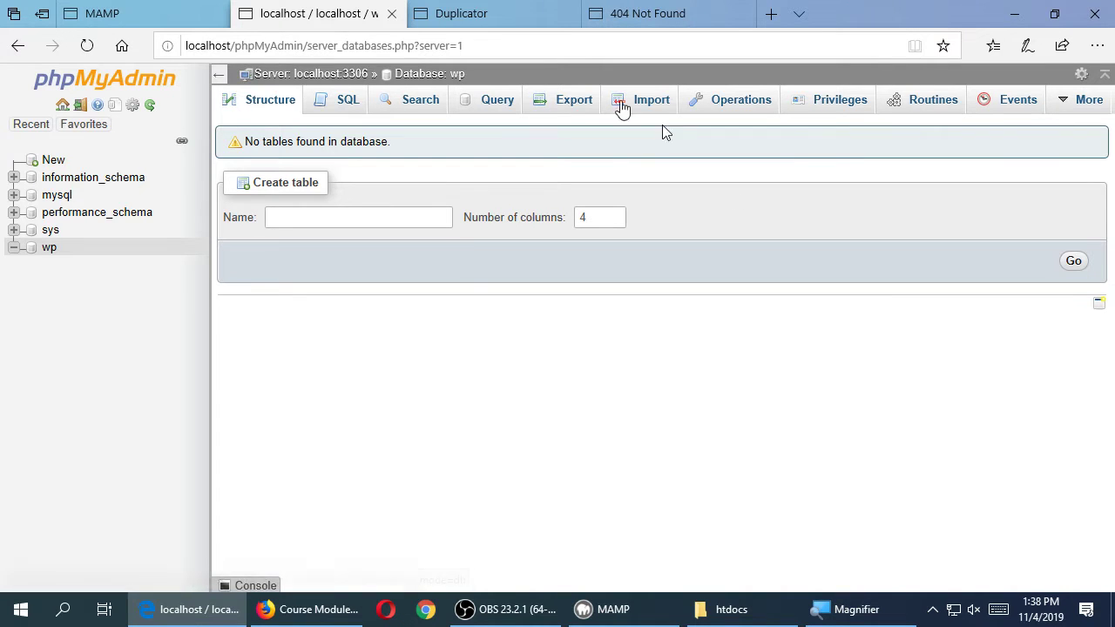
- Add a new database named 'kitty' from phpMyAdmin's New page
click(43, 163)
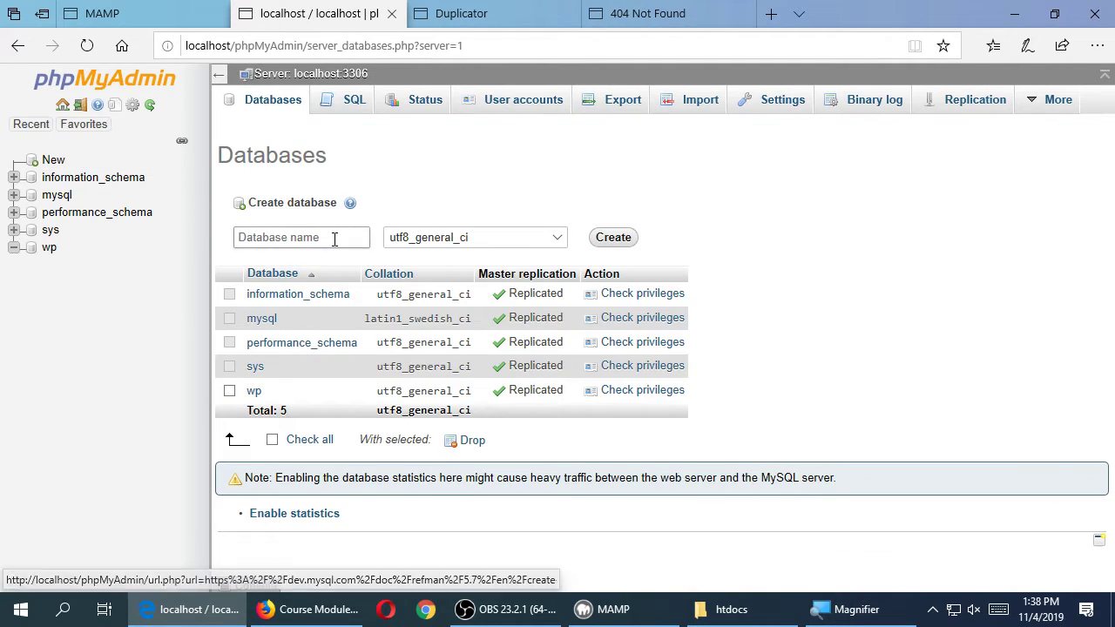
click(333, 237)
text(kitty)
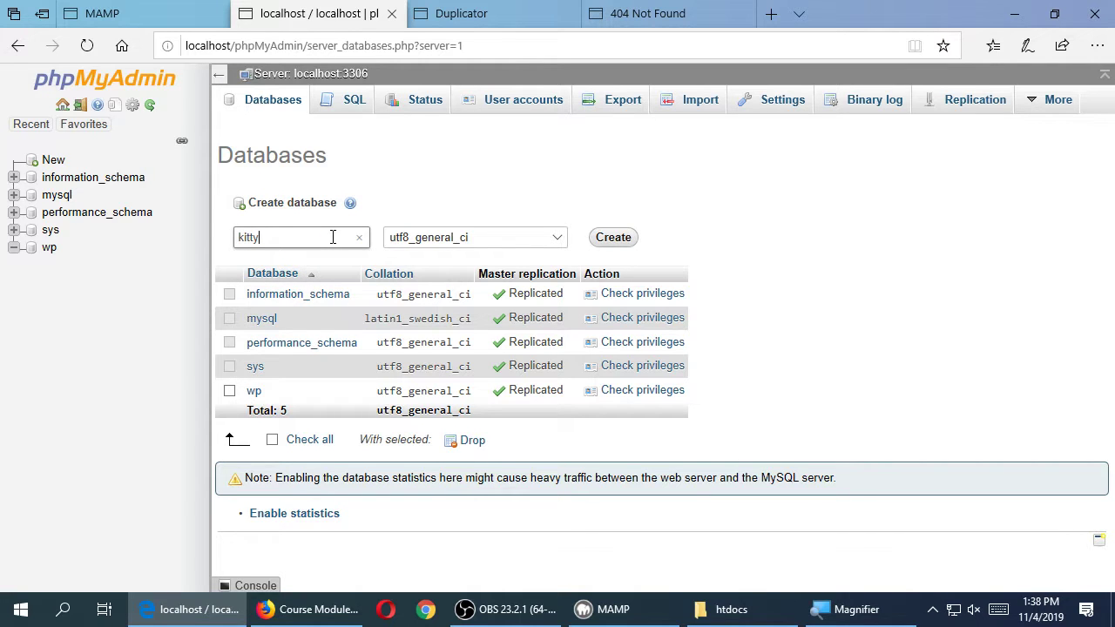
click(615, 237)
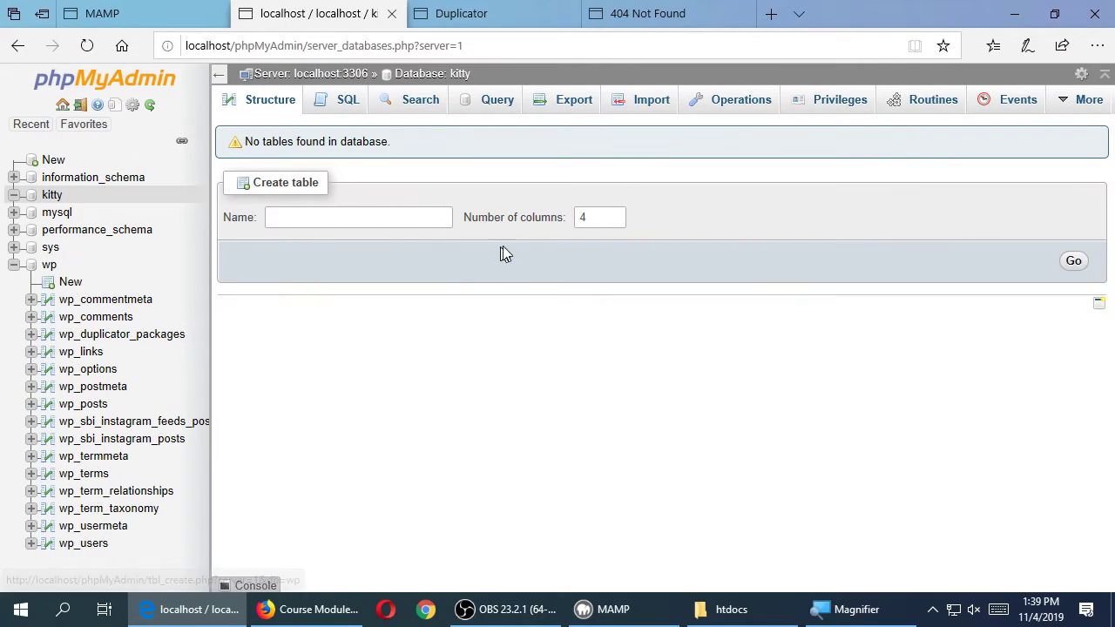
- Minimize the browser and reposition the 2019-10-21 Site folder icon on the desktop
click(1010, 10)
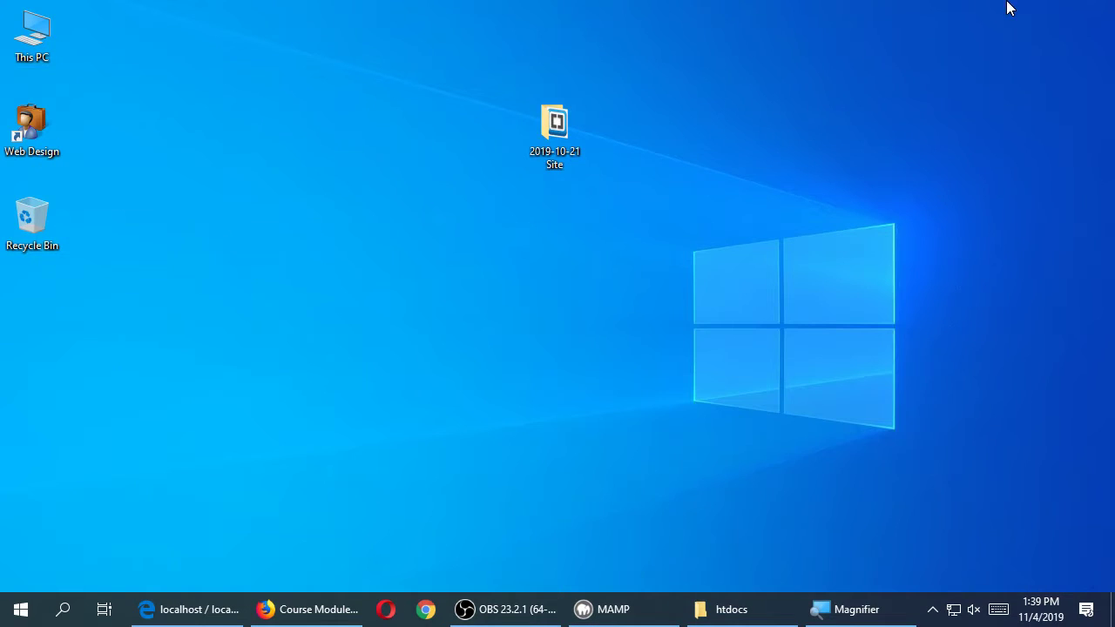
drag(559, 112, 408, 197)
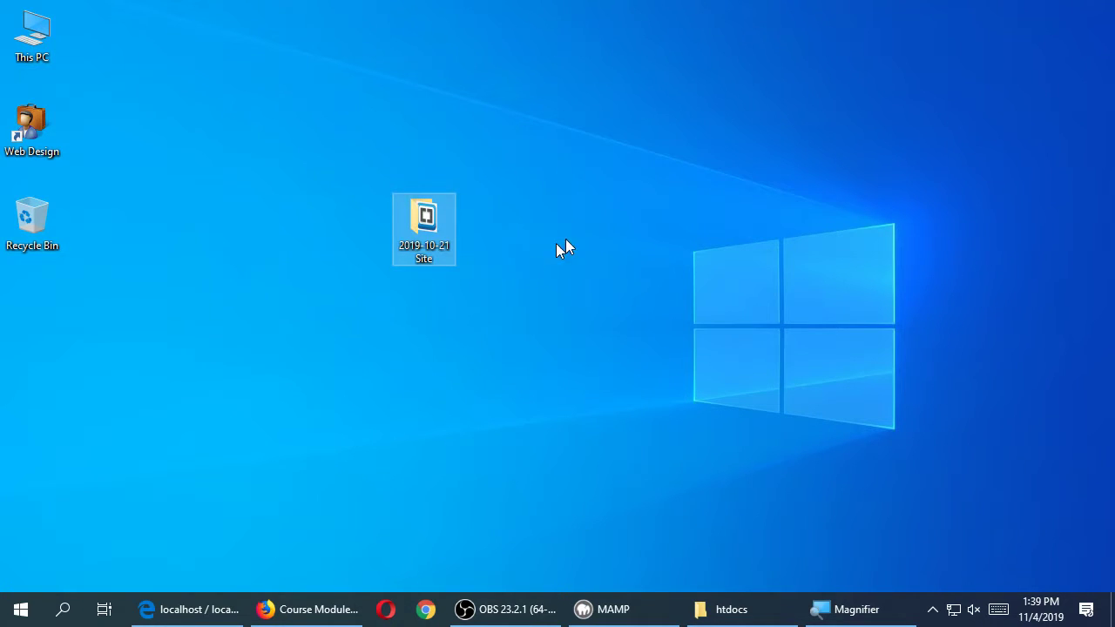
drag(429, 241, 161, 320)
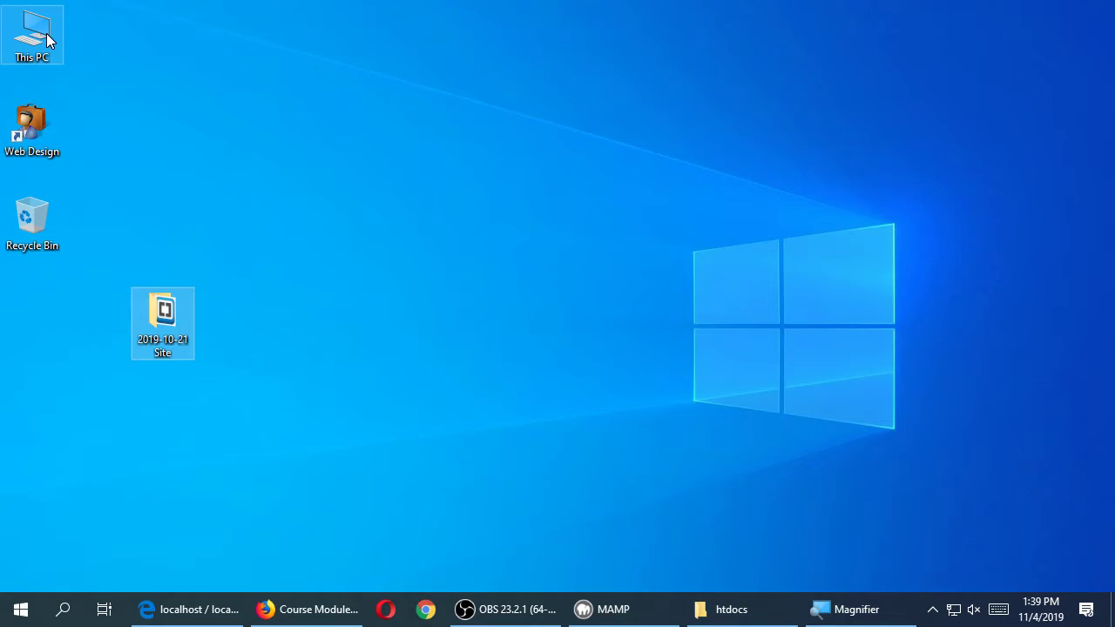
double_click(35, 35)
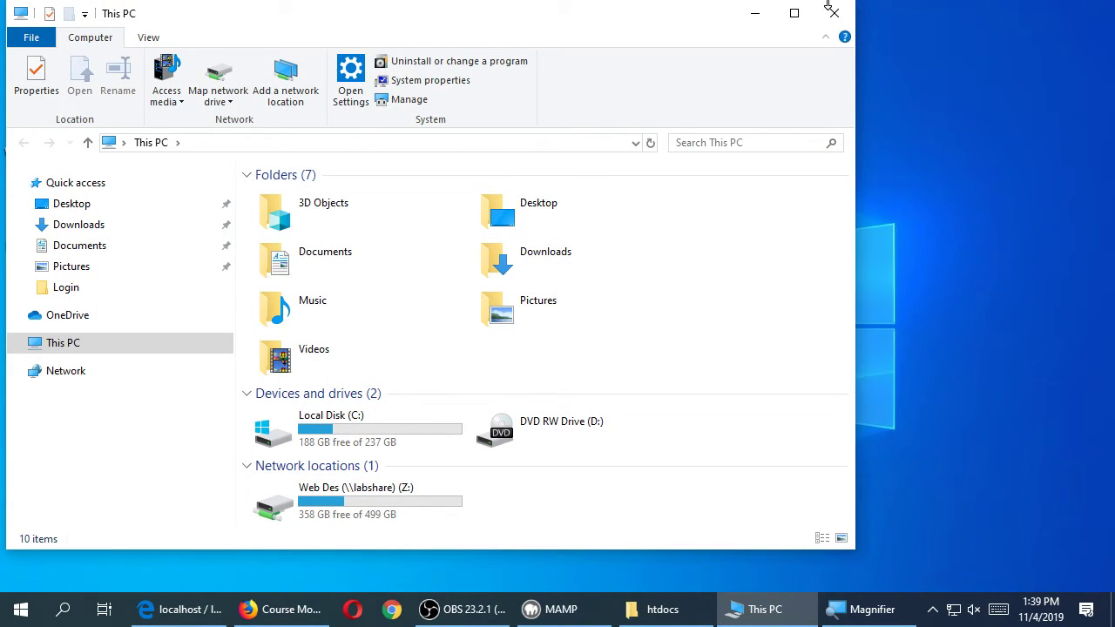
click(827, 17)
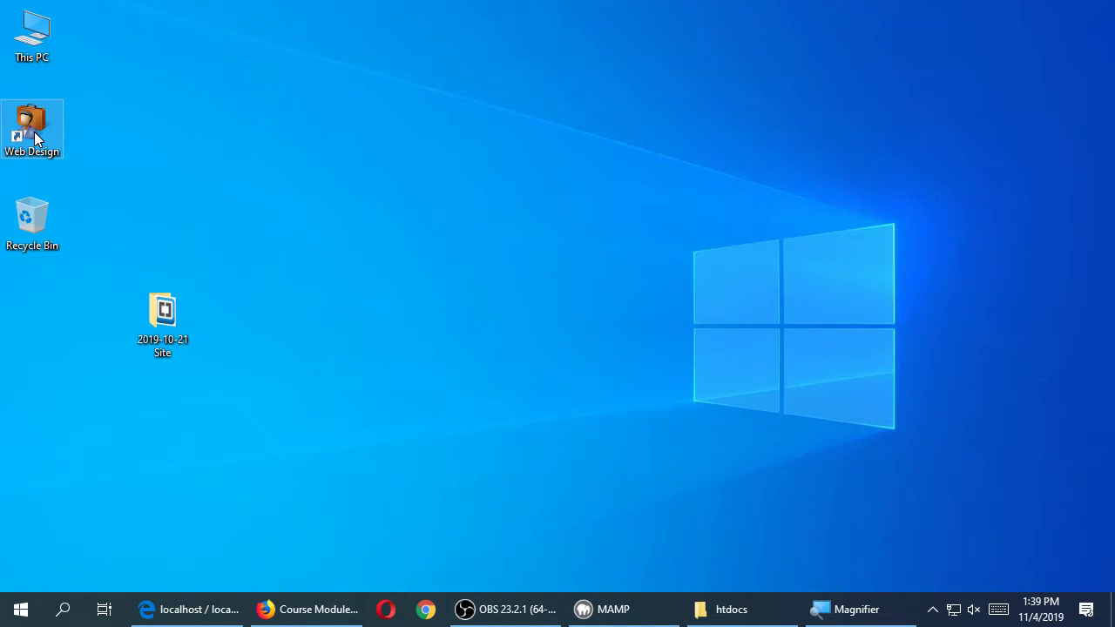
- Open the Web Design share's CIS123 folder, then copy the desktop site folder with Copy here
double_click(34, 131)
drag(381, 40, 824, 62)
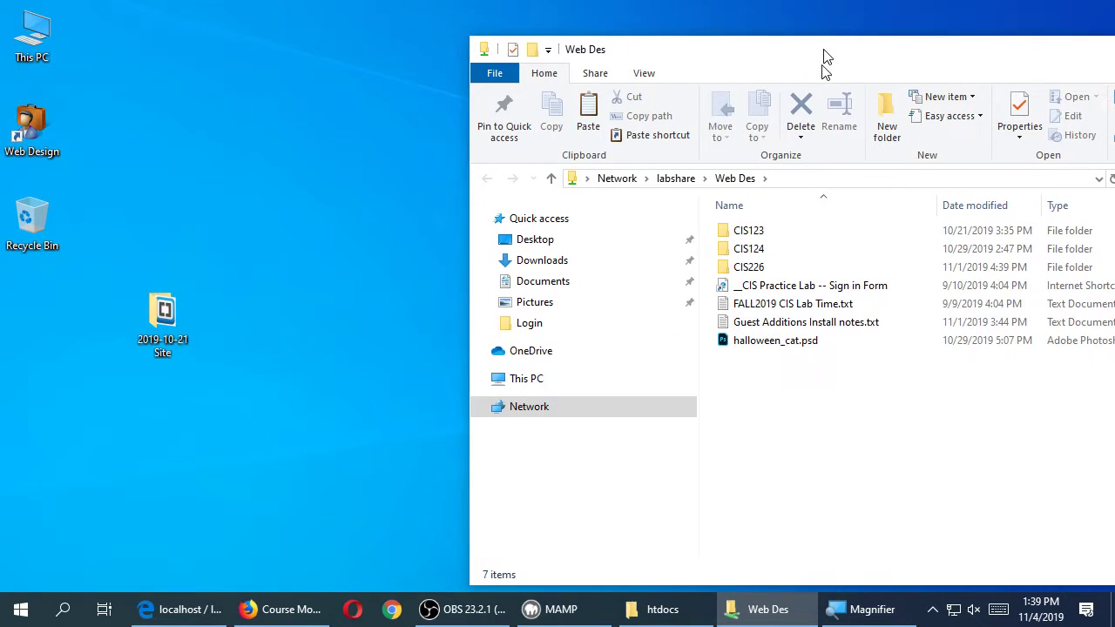
click(736, 249)
double_click(730, 230)
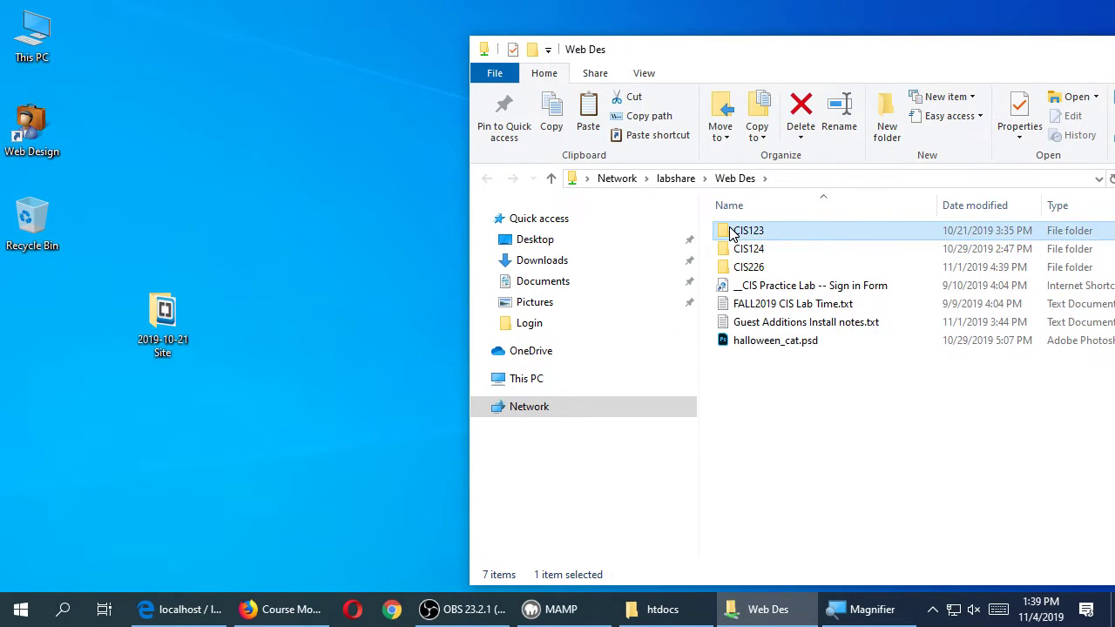
click(730, 269)
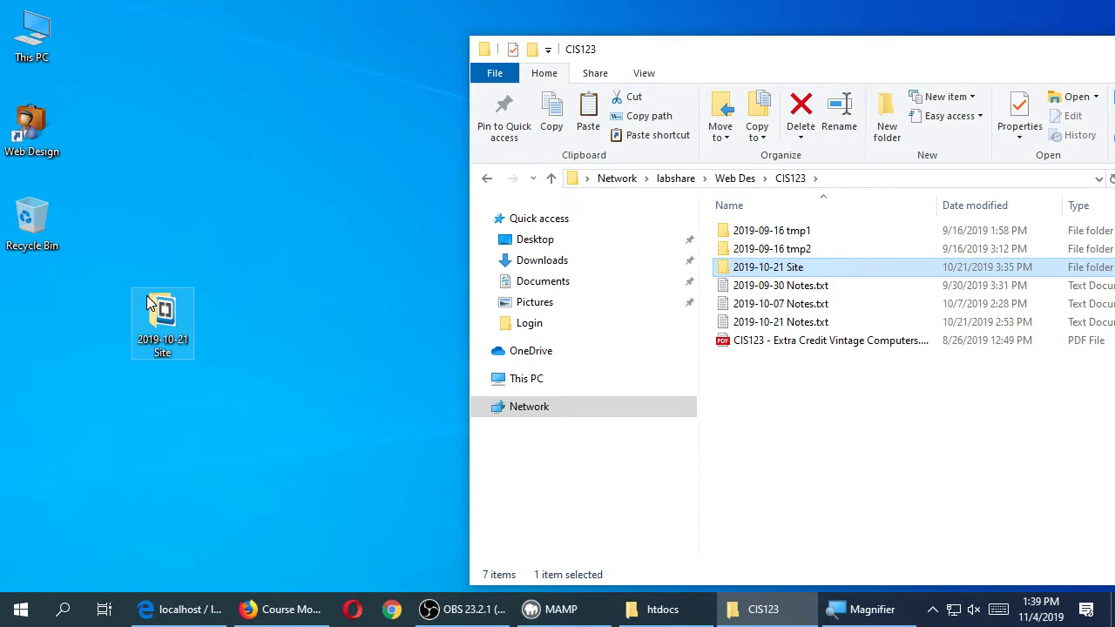
drag(159, 314, 309, 231)
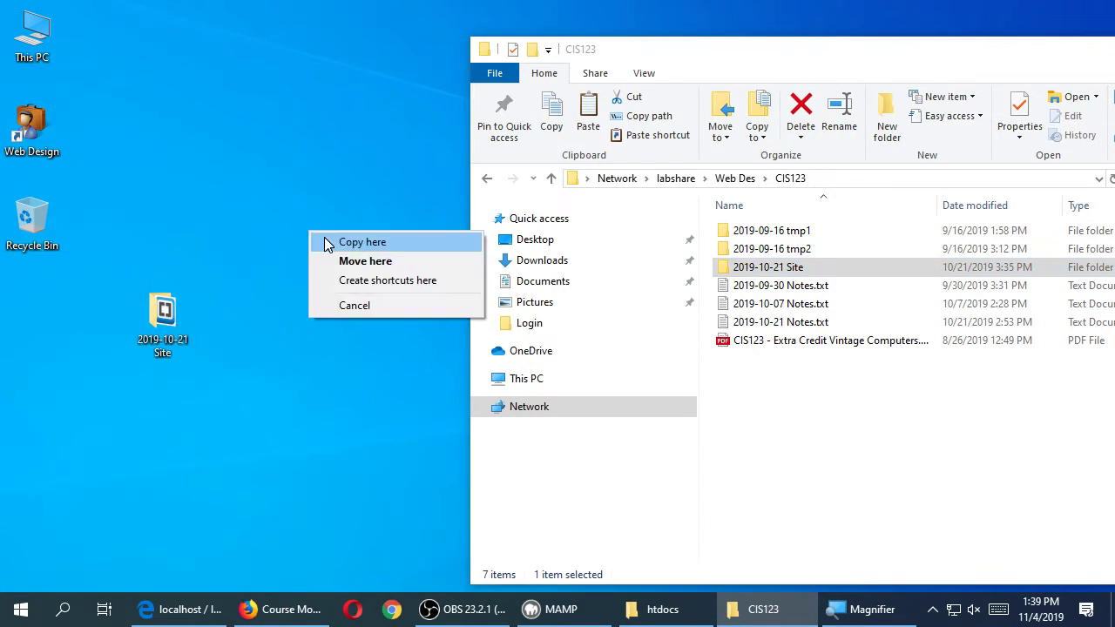
click(359, 241)
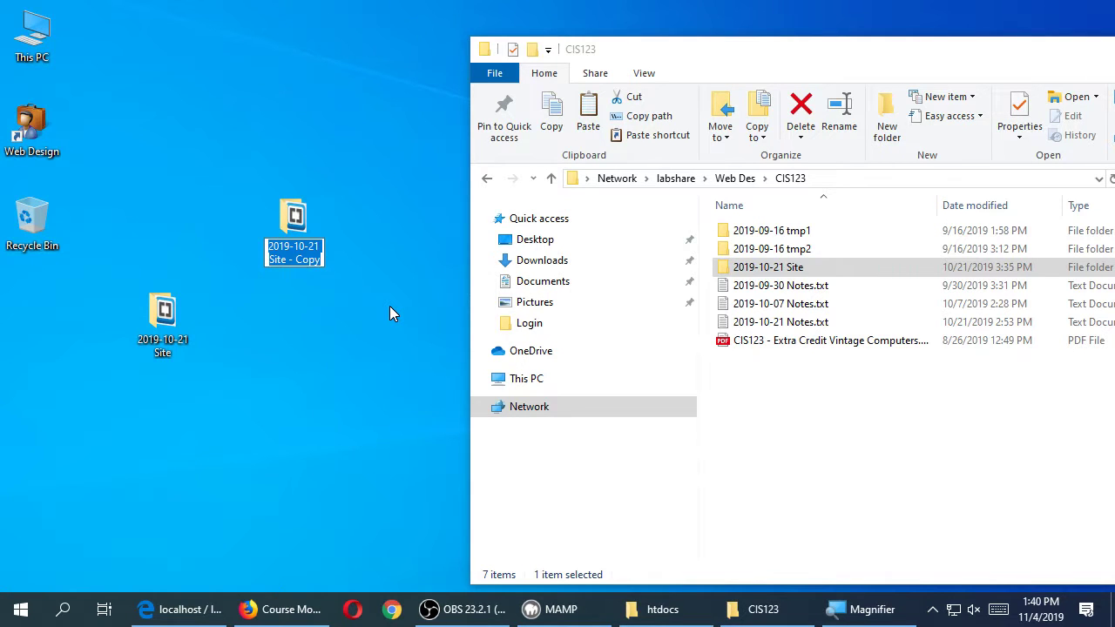
- Rename the desktop copy of the site folder to 2019-11-04 by editing its date
key(super+plus)
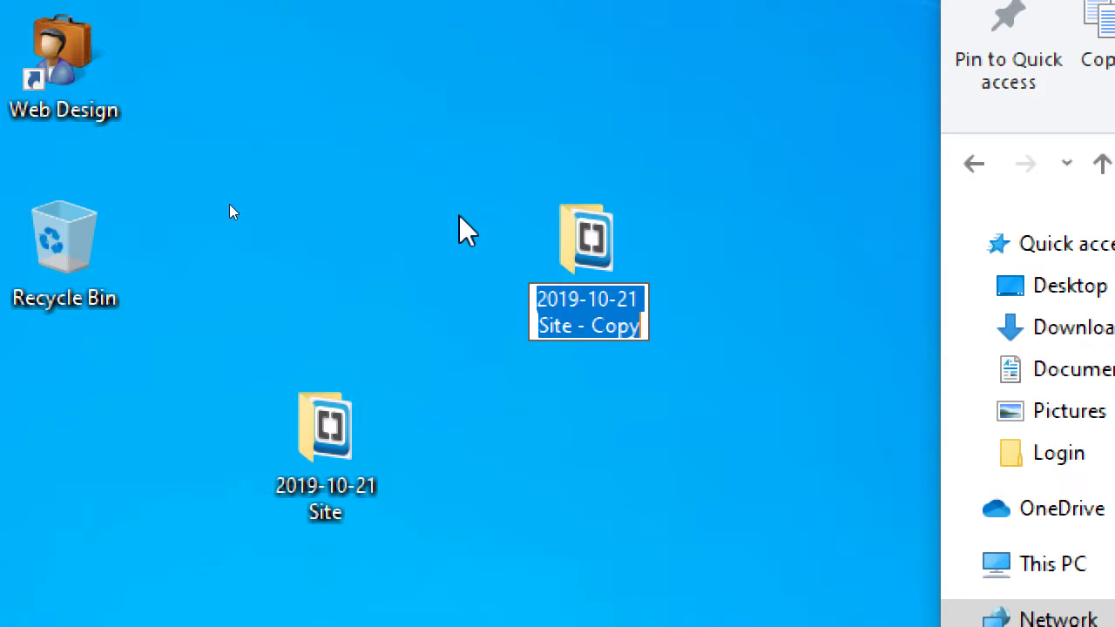
key(Up)
key(Left)
key(Left)
key(Left)
key(Left)
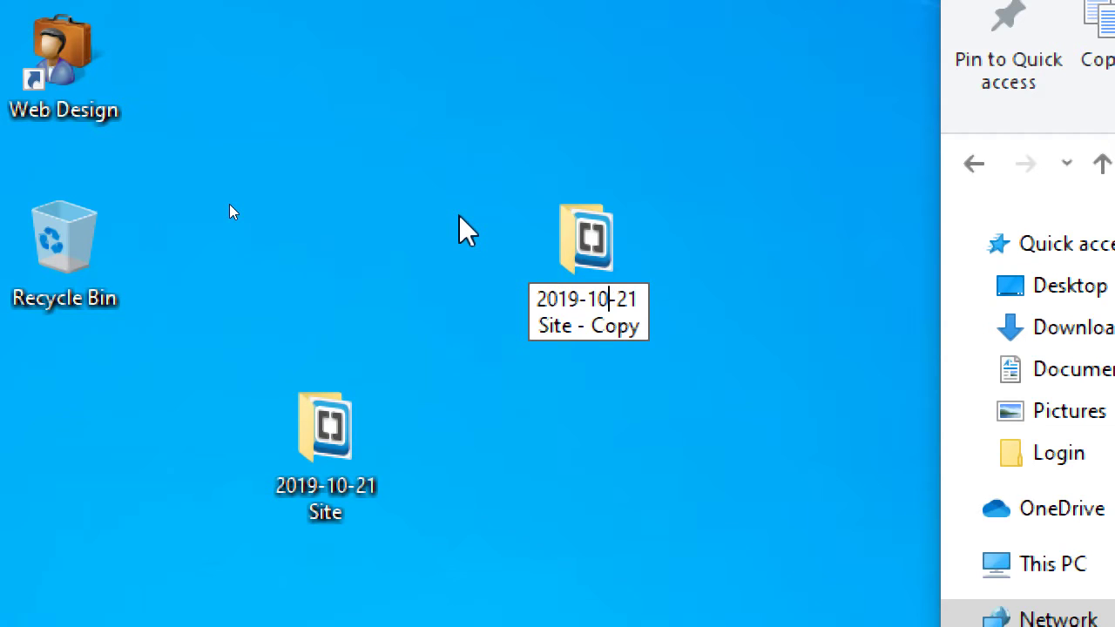
key(shift+End)
key(shift+Down)
text(1-04)
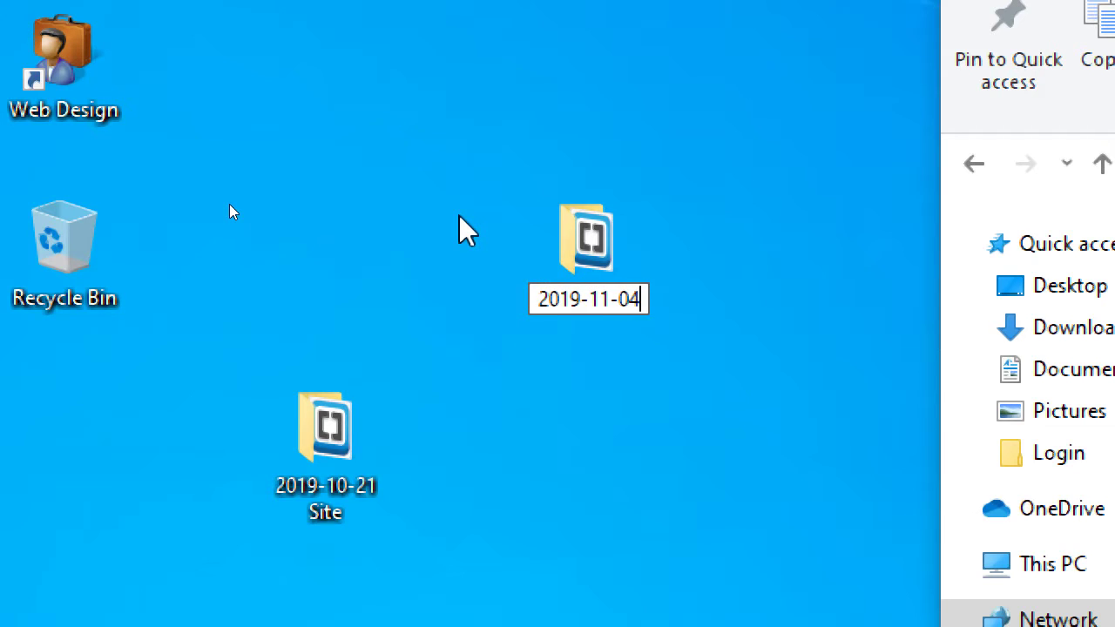
key(Return)
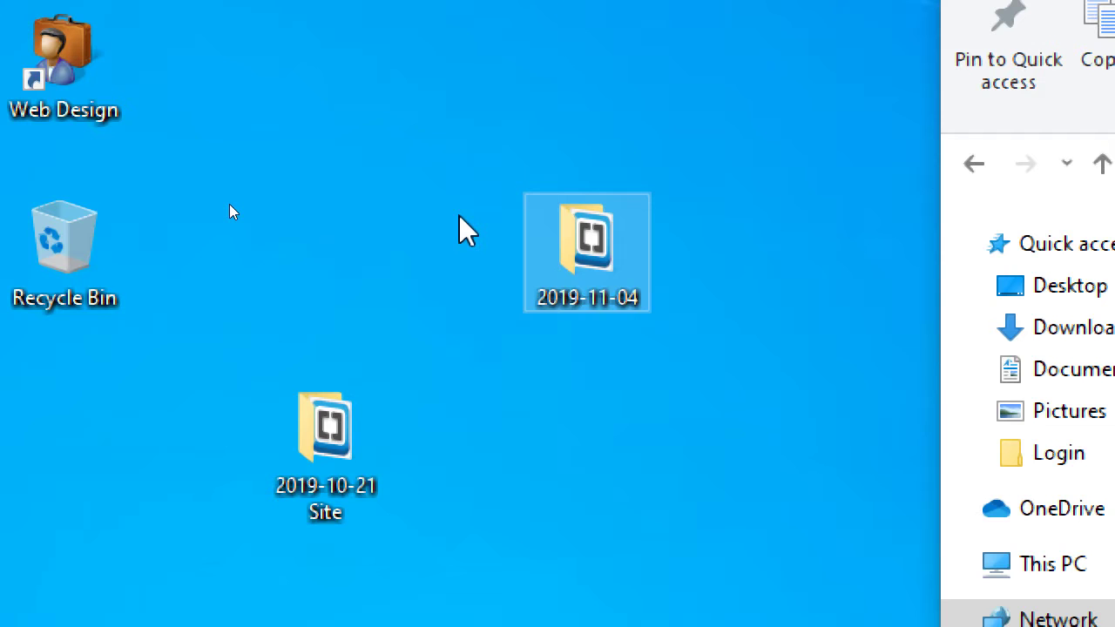
key(super+minus)
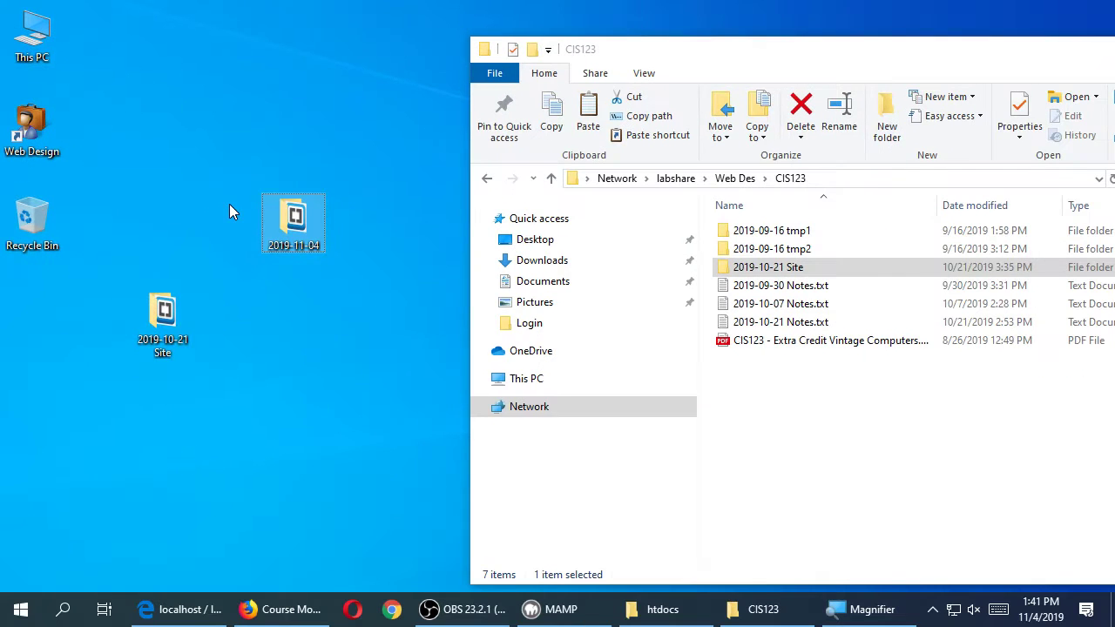
- Copy the 2019-11-04 folder into MAMP's htdocs folder using Copy here, then return to Edge
drag(1011, 36, 712, 43)
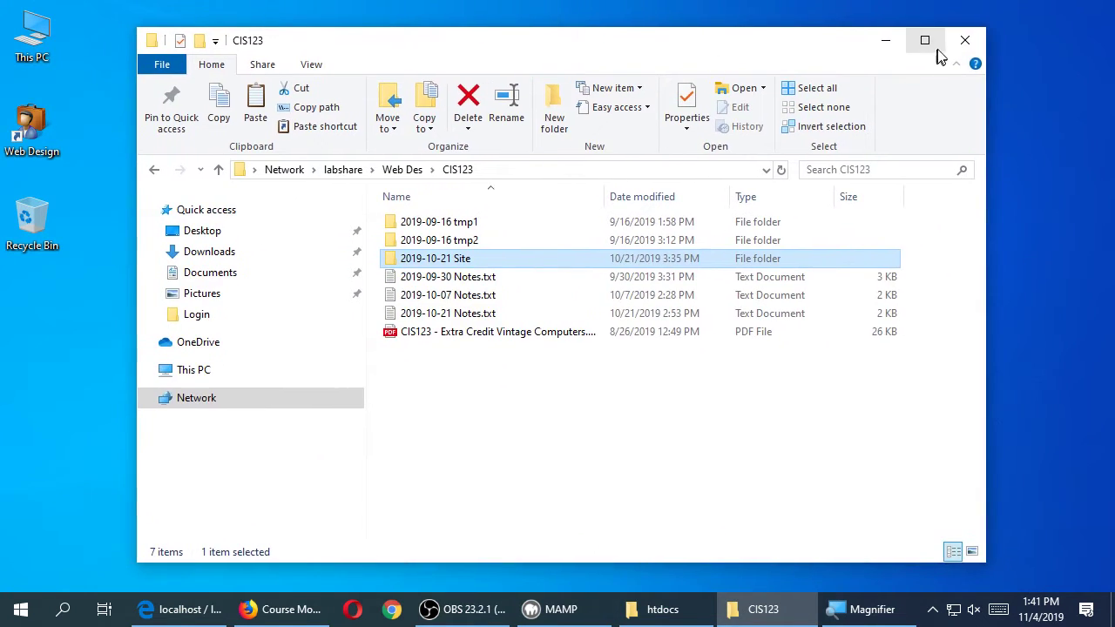
click(966, 44)
click(734, 619)
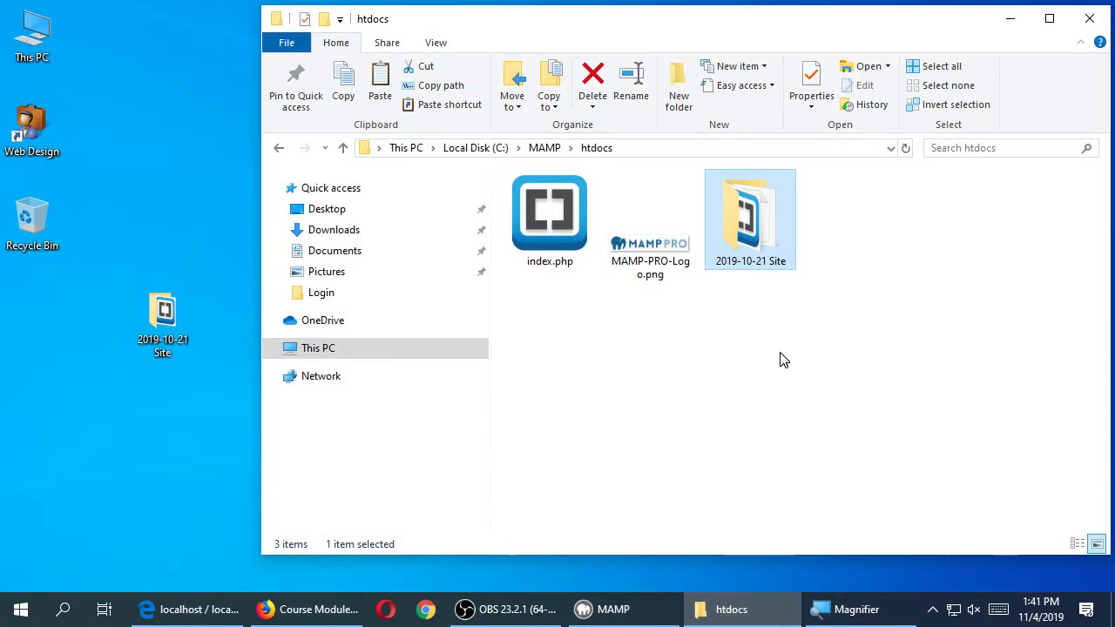
drag(610, 32, 734, 33)
drag(319, 236, 723, 353)
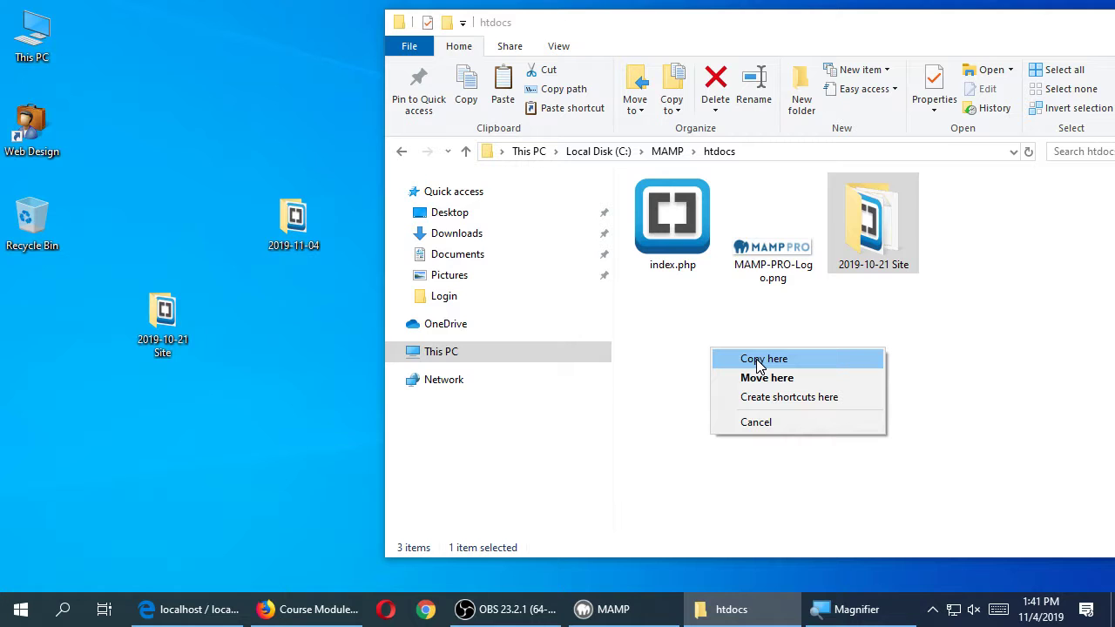
click(757, 361)
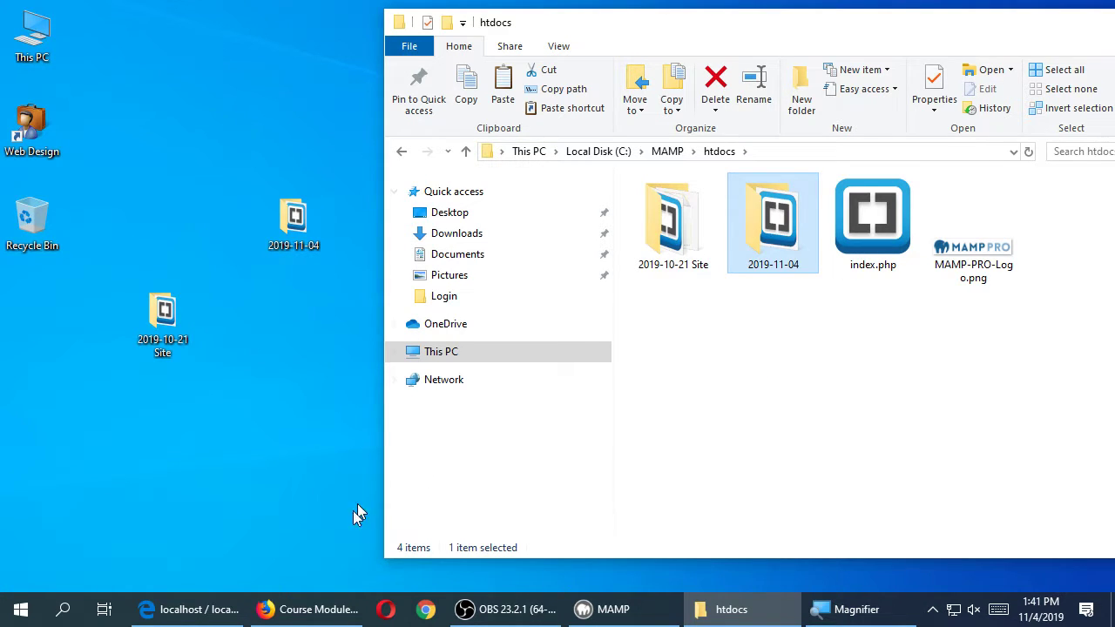
click(192, 609)
- Load localhost/2019-11-04 in Edge to list the site archive zip and installer.php
drag(903, 17, 560, 270)
click(561, 261)
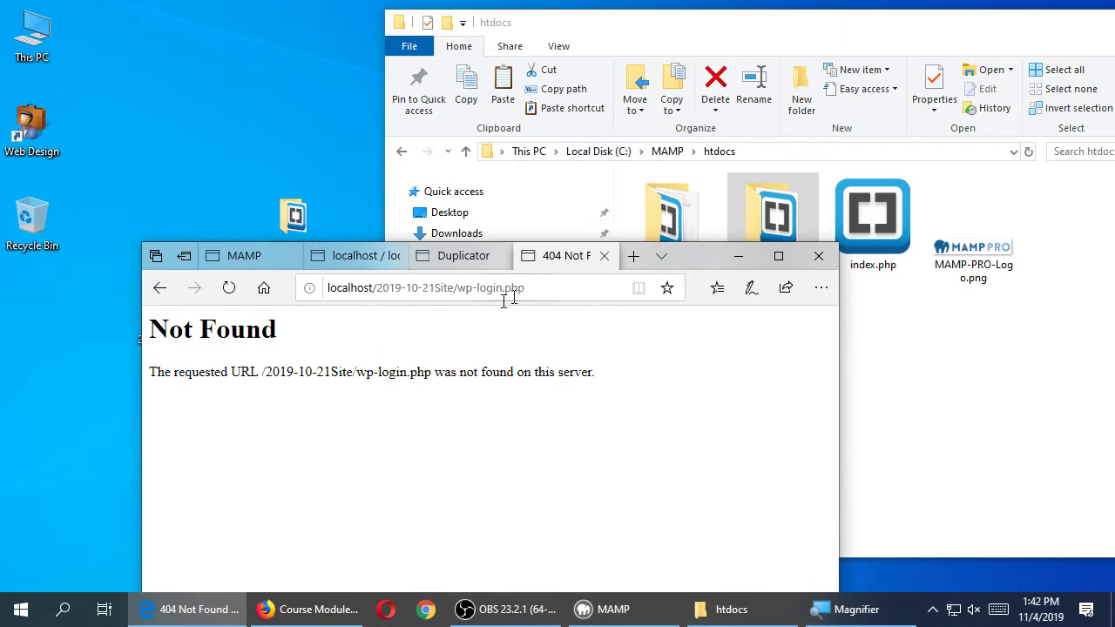
click(476, 289)
drag(698, 258, 1031, 330)
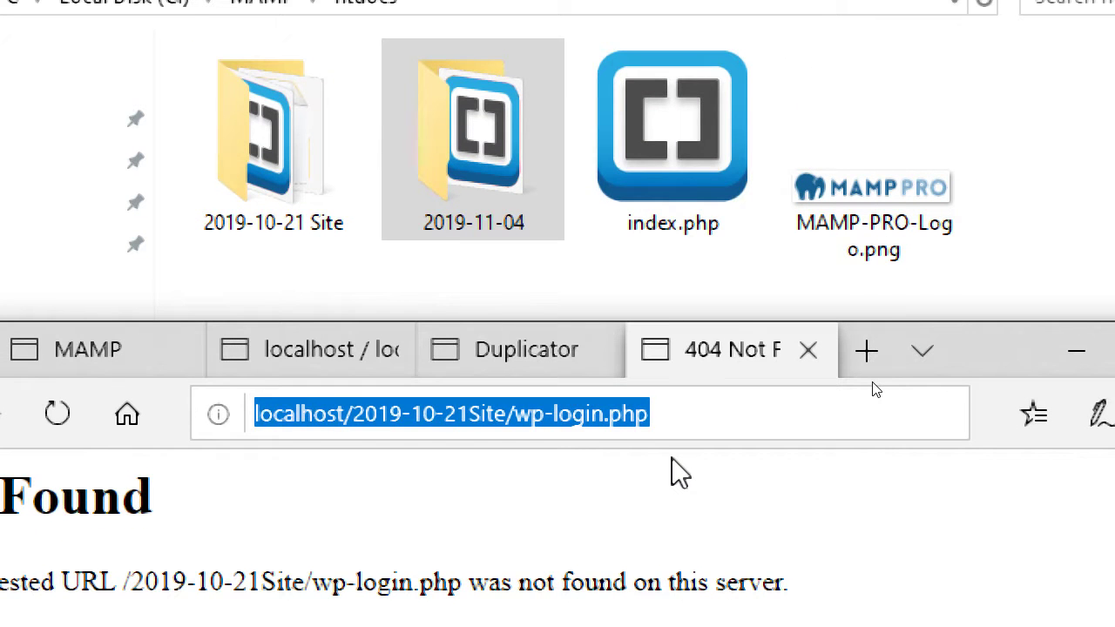
key(End)
key(BackSpace)
key(BackSpace)
key(BackSpace)
key(BackSpace)
key(BackSpace)
key(BackSpace)
key(BackSpace)
key(BackSpace)
key(BackSpace)
key(BackSpace)
key(BackSpace)
key(BackSpace)
key(BackSpace)
key(BackSpace)
key(BackSpace)
key(BackSpace)
key(BackSpace)
key(BackSpace)
key(BackSpace)
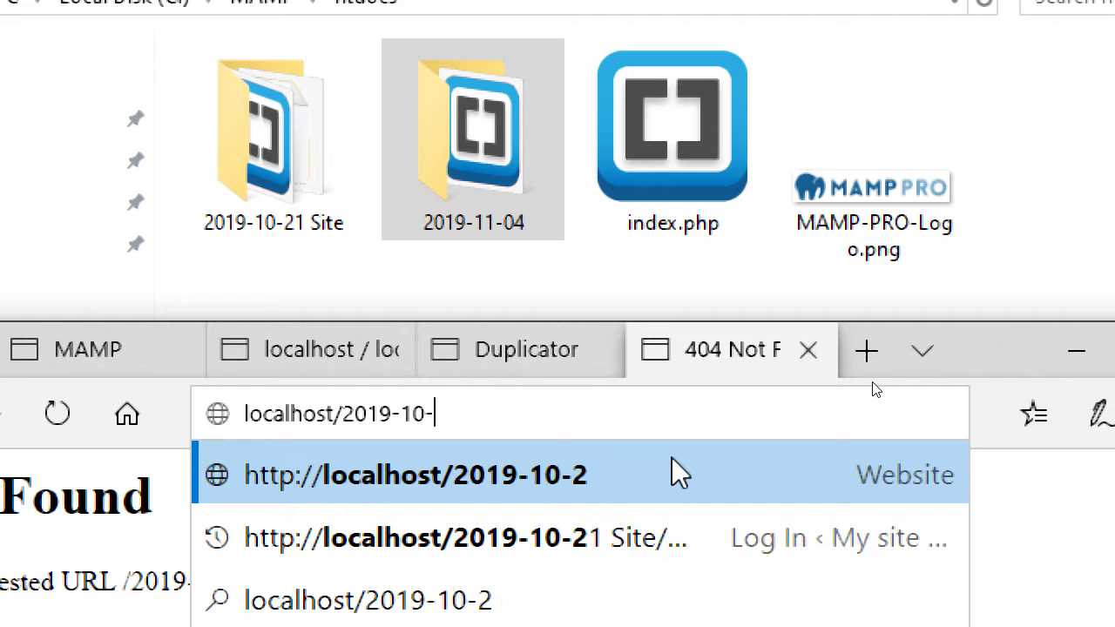
key(BackSpace)
key(BackSpace)
text(1-04)
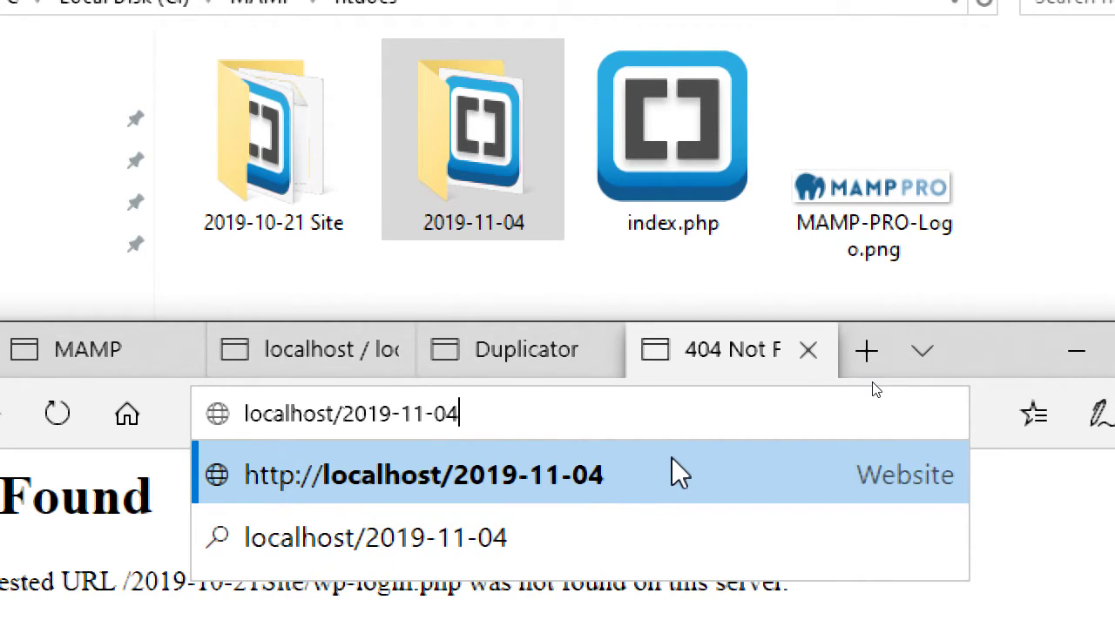
key(Return)
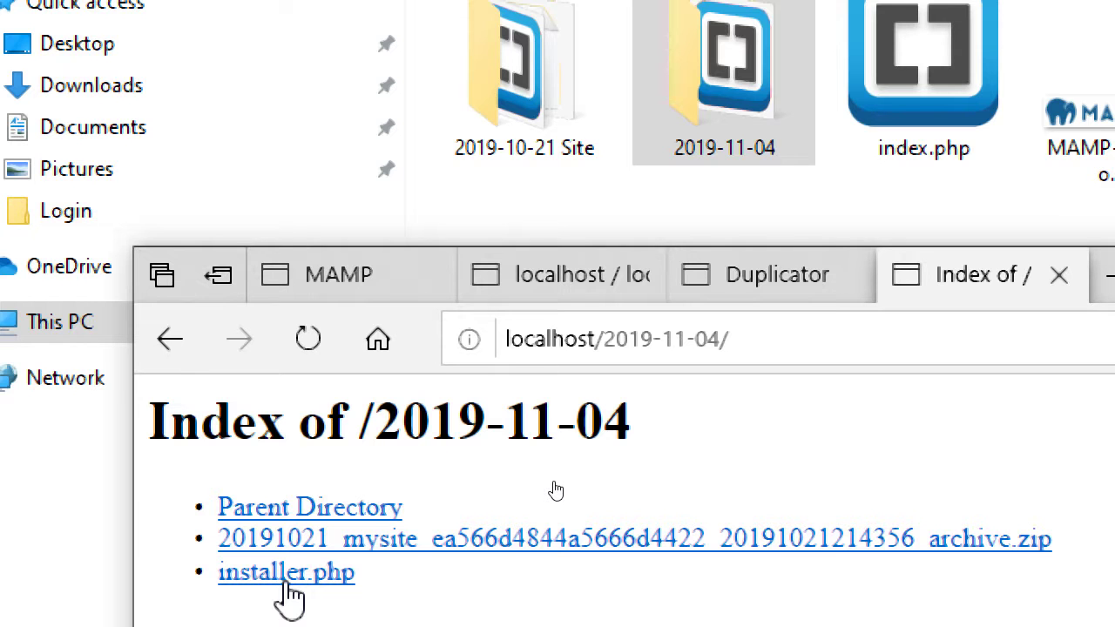
- Launch installer.php for the 2019-11-04 folder and decline saving the password
click(288, 582)
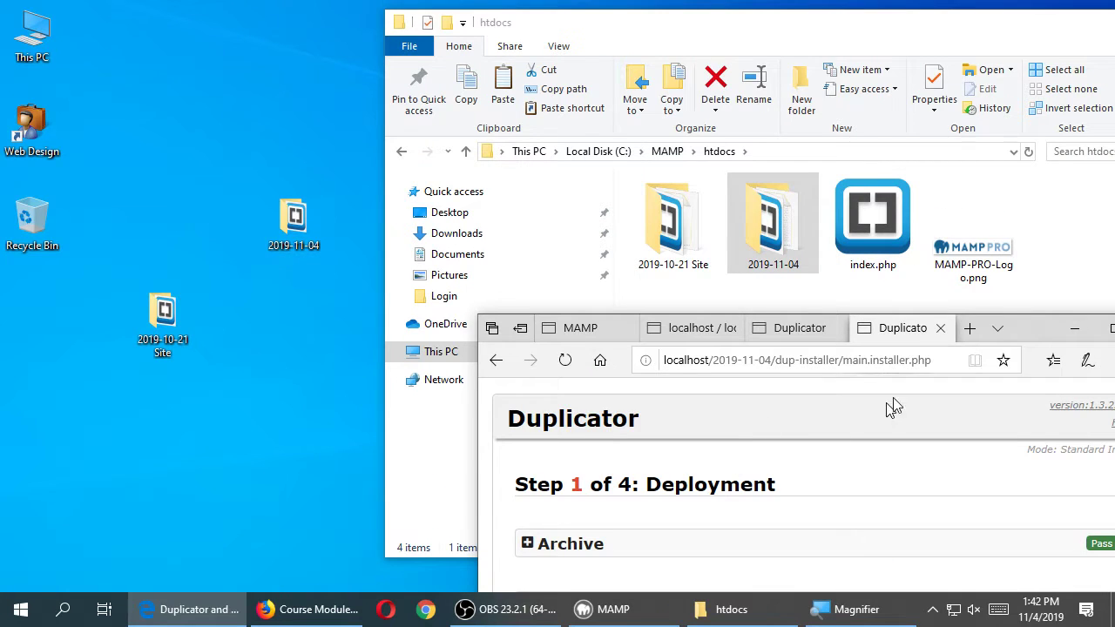
drag(1029, 325, 733, 42)
click(754, 539)
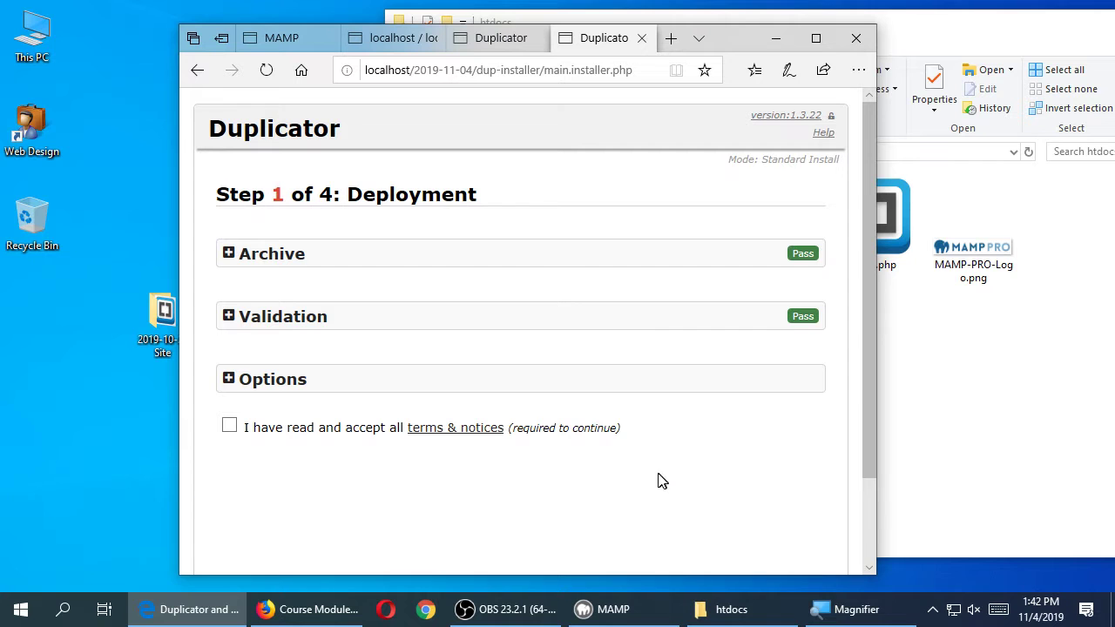
- Review the installer's Options section, then accept the terms and notices
click(456, 385)
scroll(409, 418, down, 2)
scroll(270, 425, down, 1)
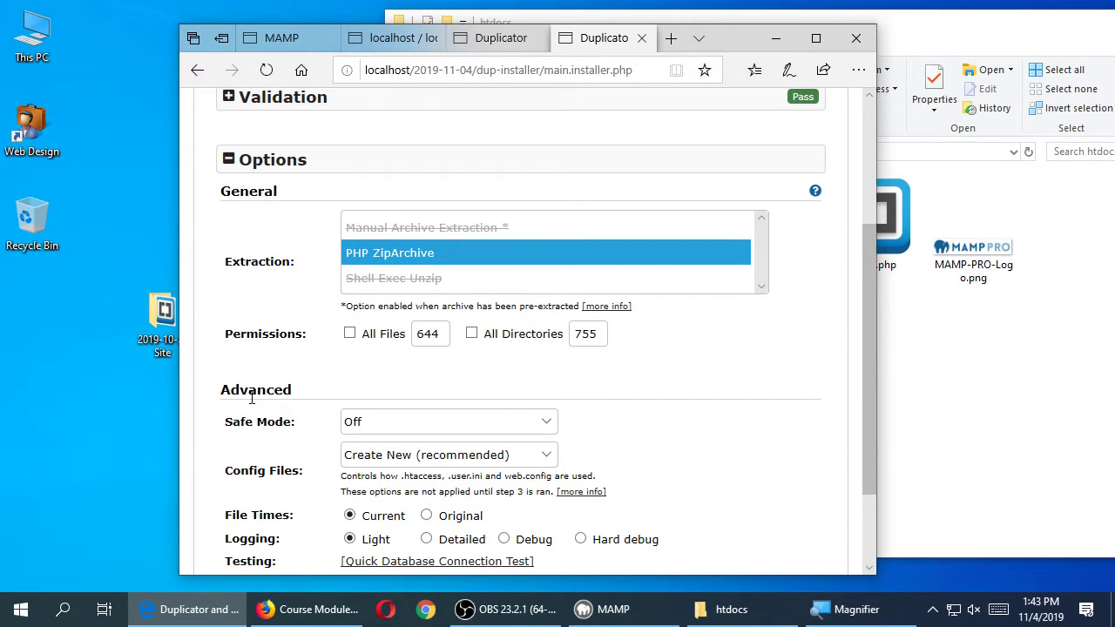
scroll(253, 396, down, 1)
scroll(244, 366, down, 1)
scroll(252, 400, up, 2)
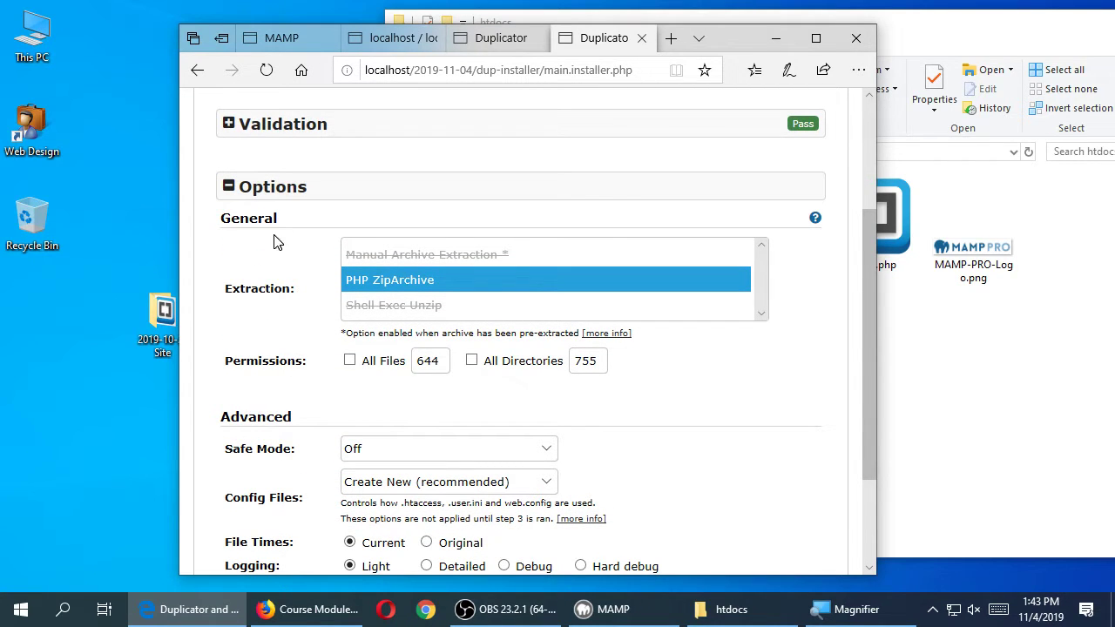
click(258, 187)
scroll(270, 345, up, 1)
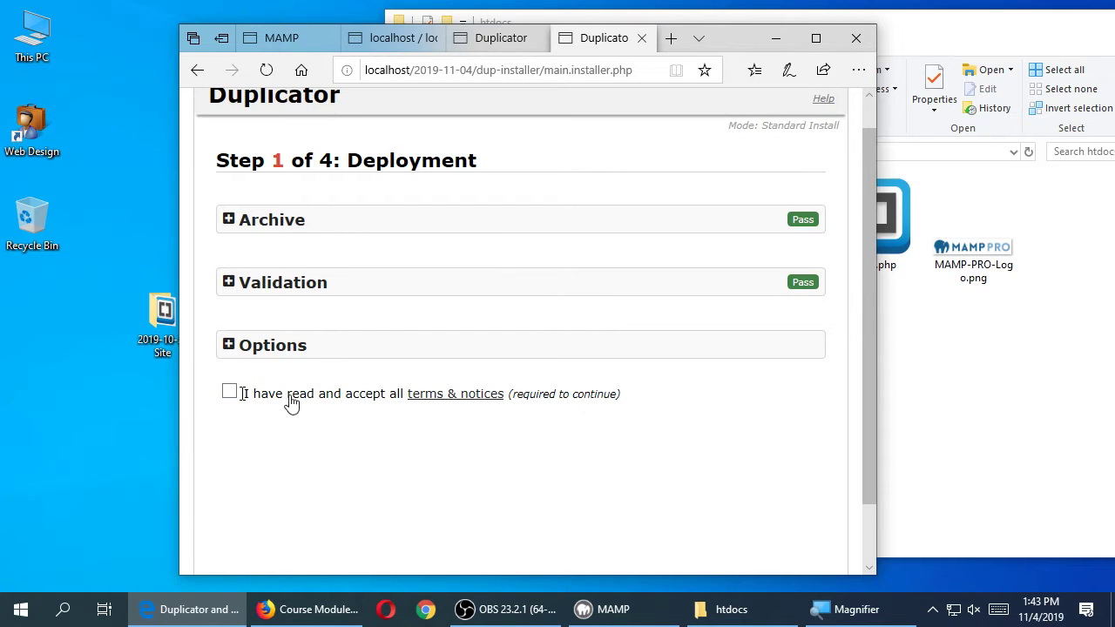
click(230, 393)
scroll(680, 436, down, 1)
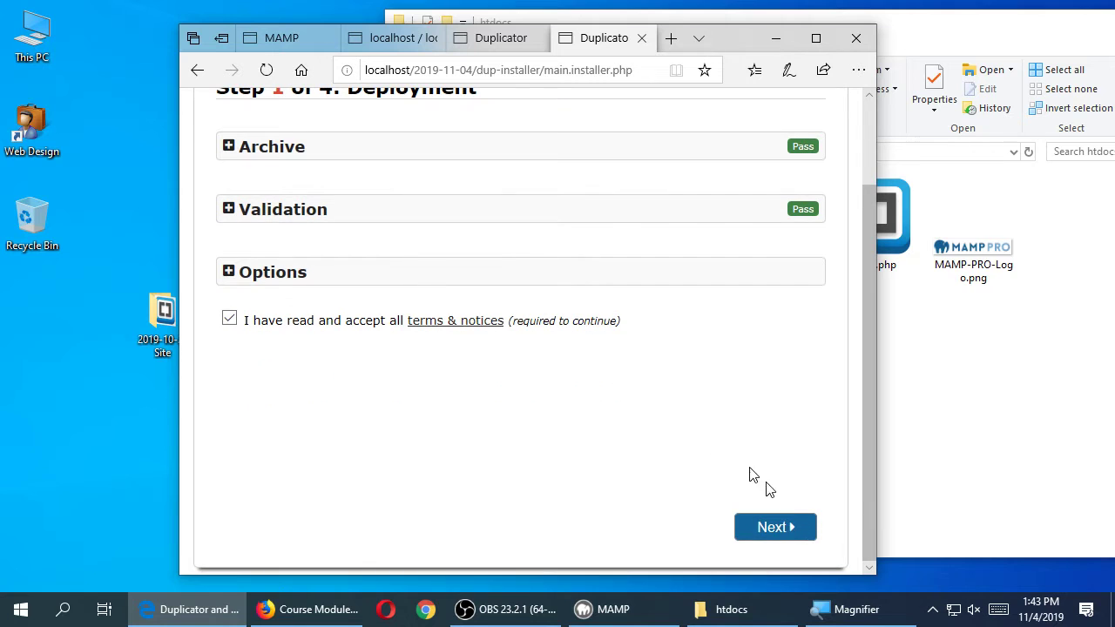
- Start deployment to extract the site archive, moving the htdocs window aside meanwhile
click(776, 528)
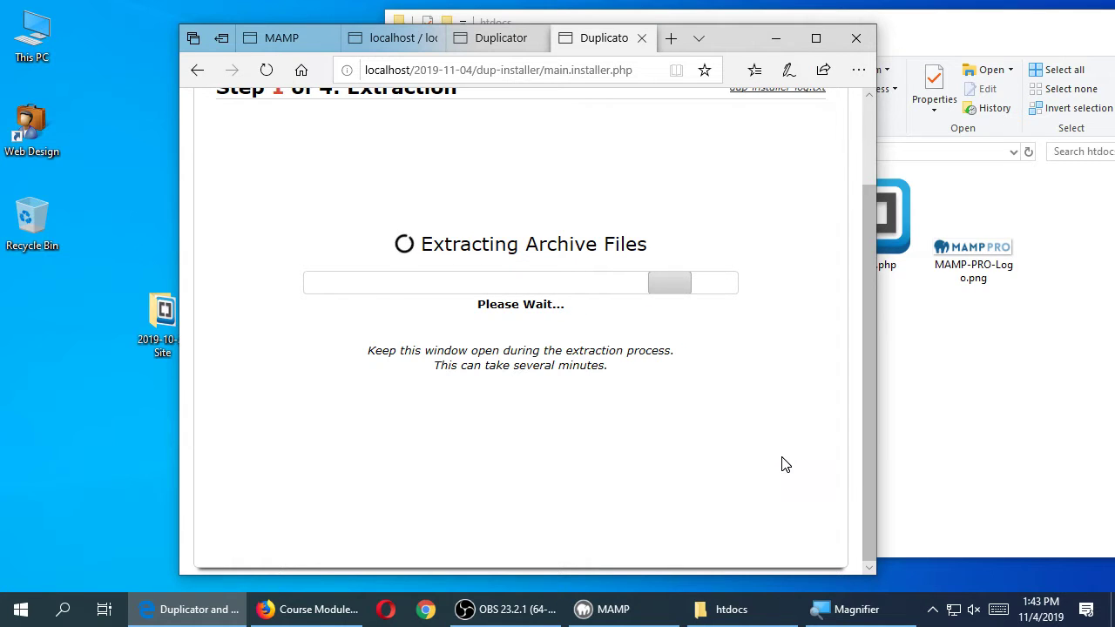
scroll(766, 453, up, 2)
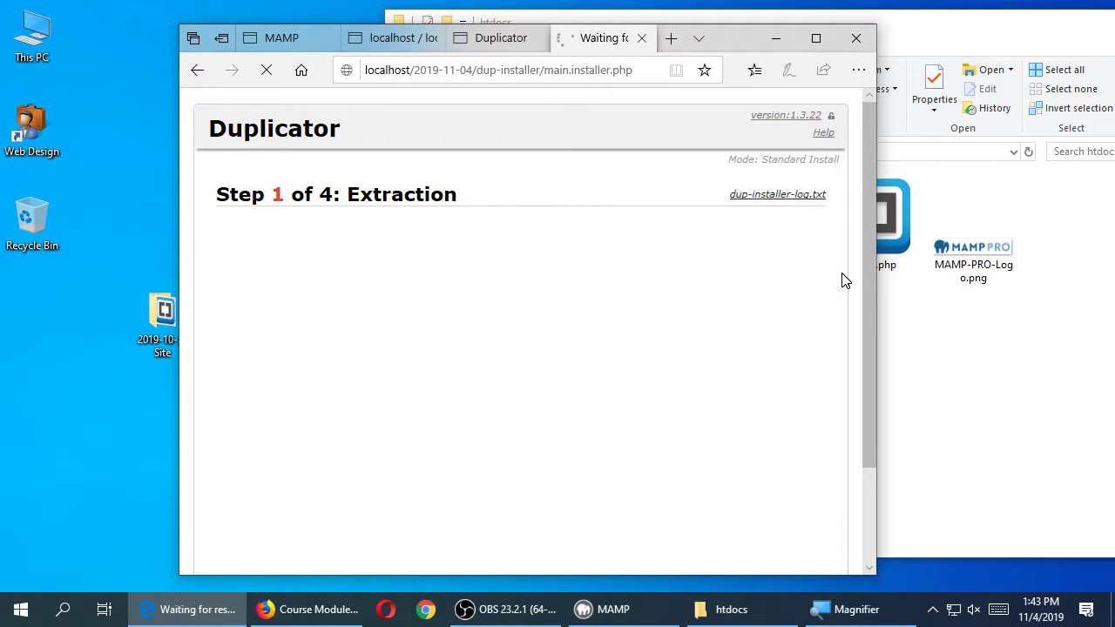
click(932, 392)
drag(819, 29, 1018, 49)
click(340, 130)
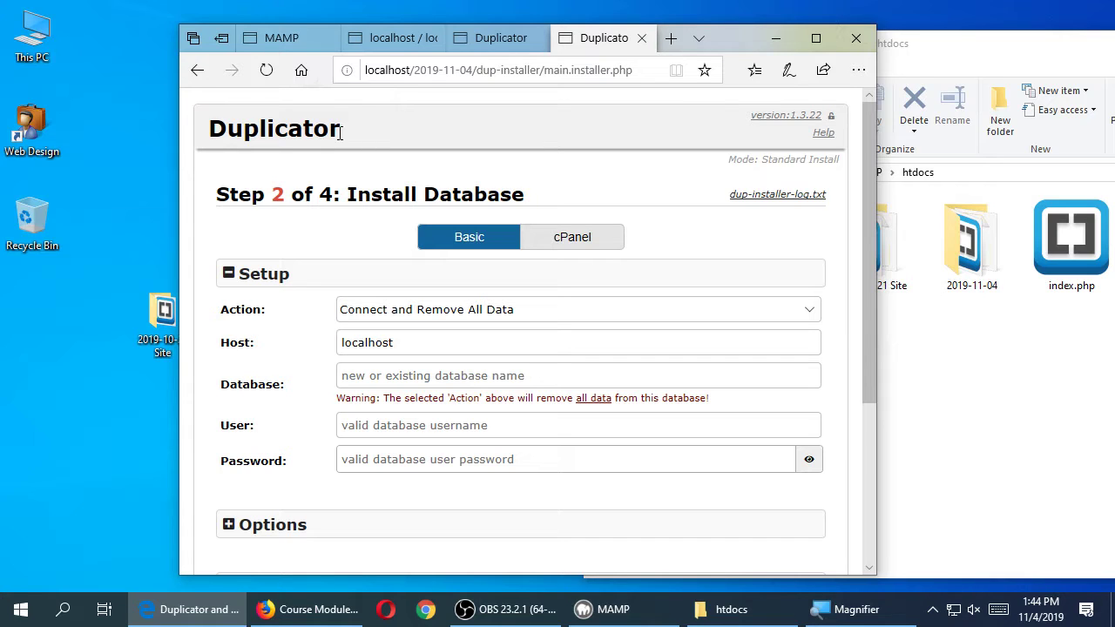
- Enter database kitty, user root and the database password in the connection form
click(483, 375)
text(kitty)
key(Tab)
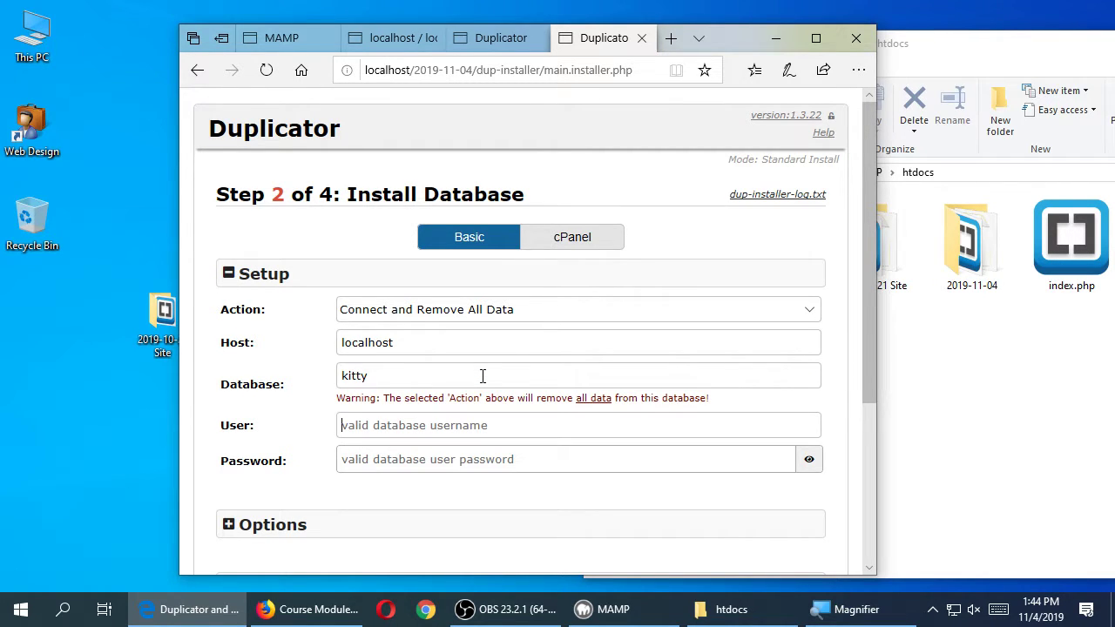
text(root)
key(Tab)
text(ro)
key(BackSpace)
key(BackSpace)
text(root)
click(819, 464)
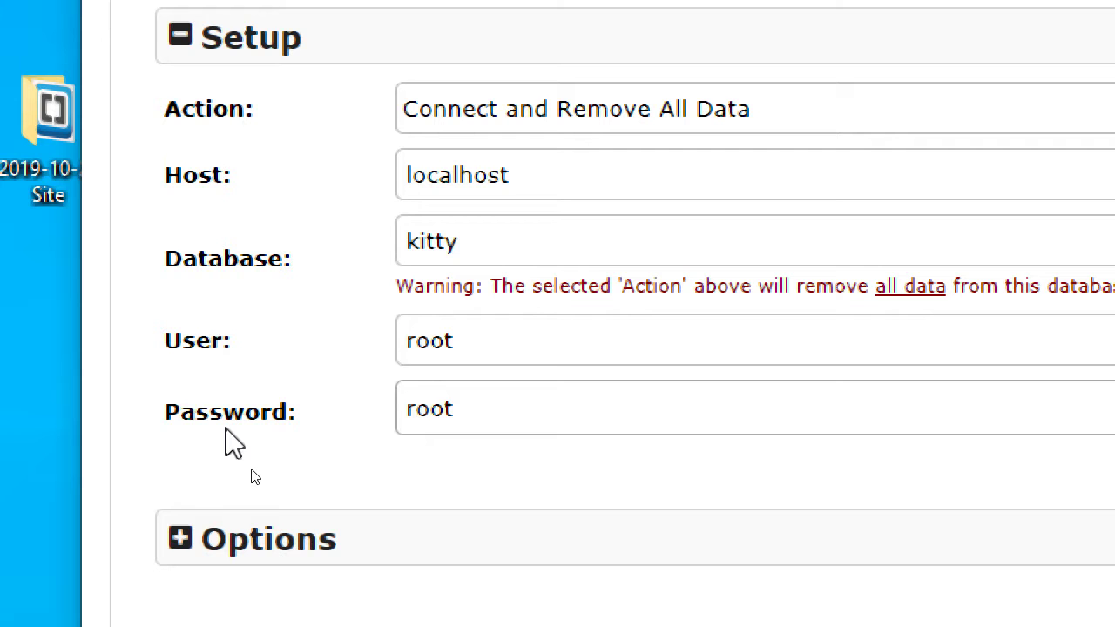
- Test the database connection and proceed to the install confirmation
scroll(310, 420, down, 3)
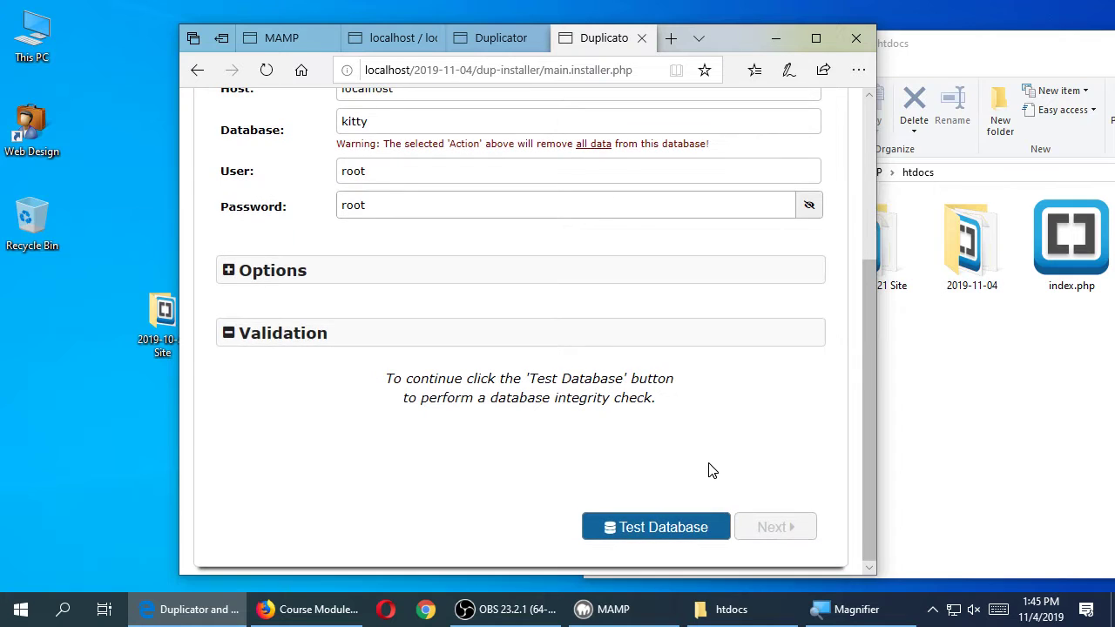
click(631, 534)
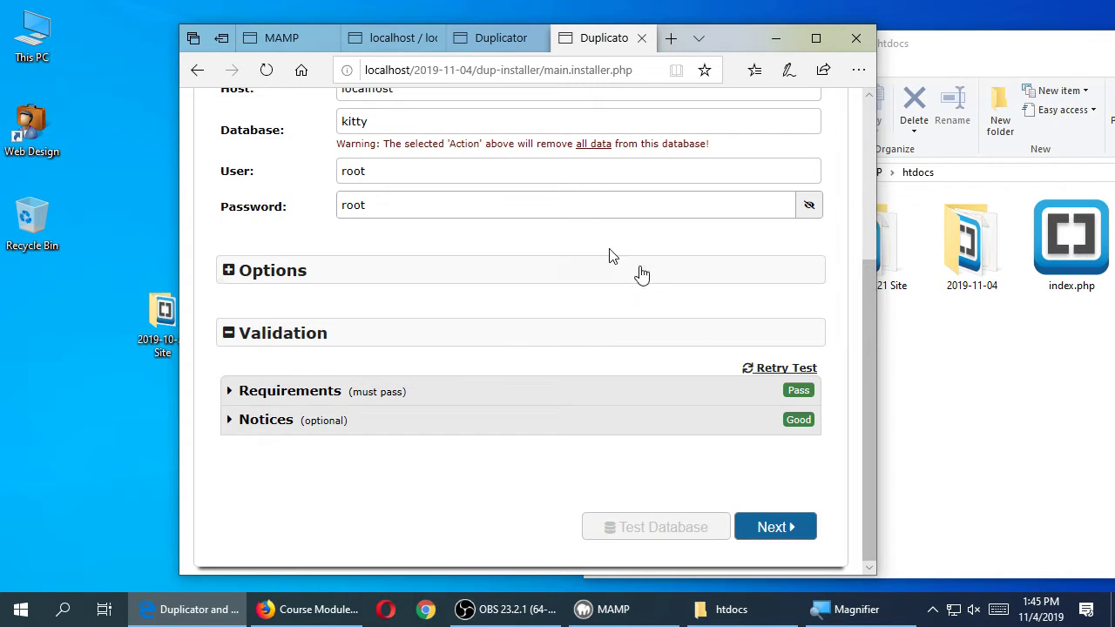
click(767, 527)
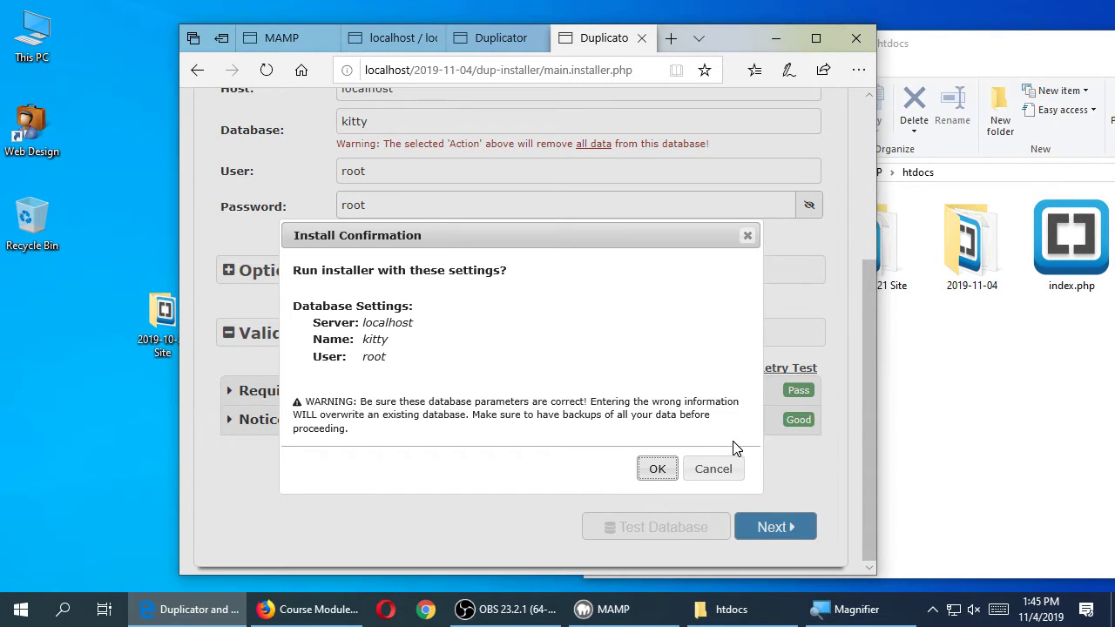
- Confirm the database install for server localhost and database kitty
drag(522, 241, 523, 204)
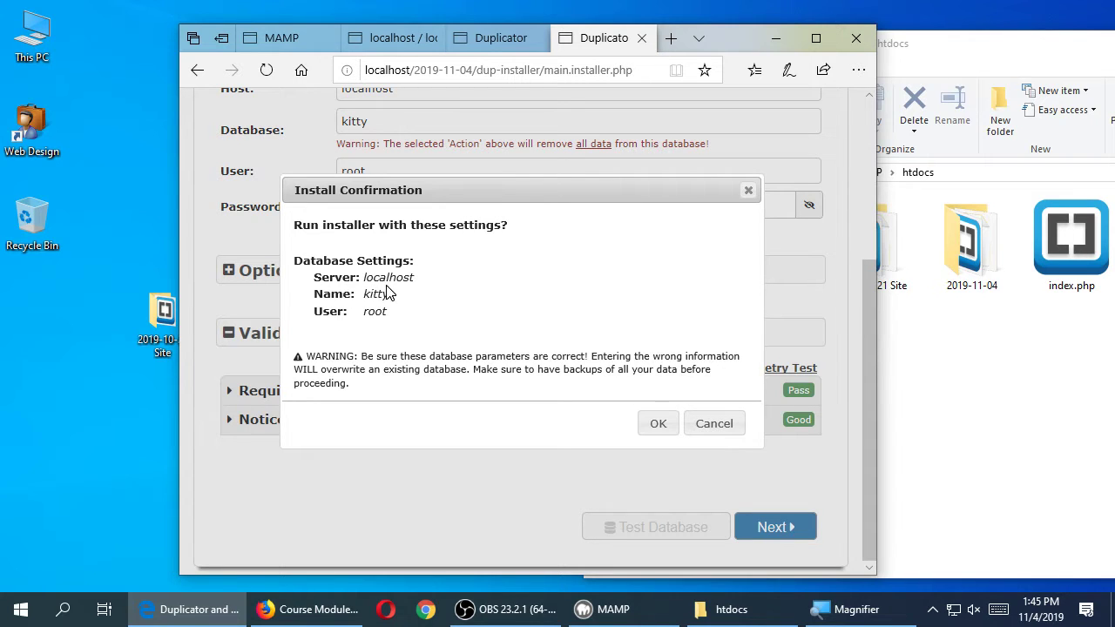
click(659, 425)
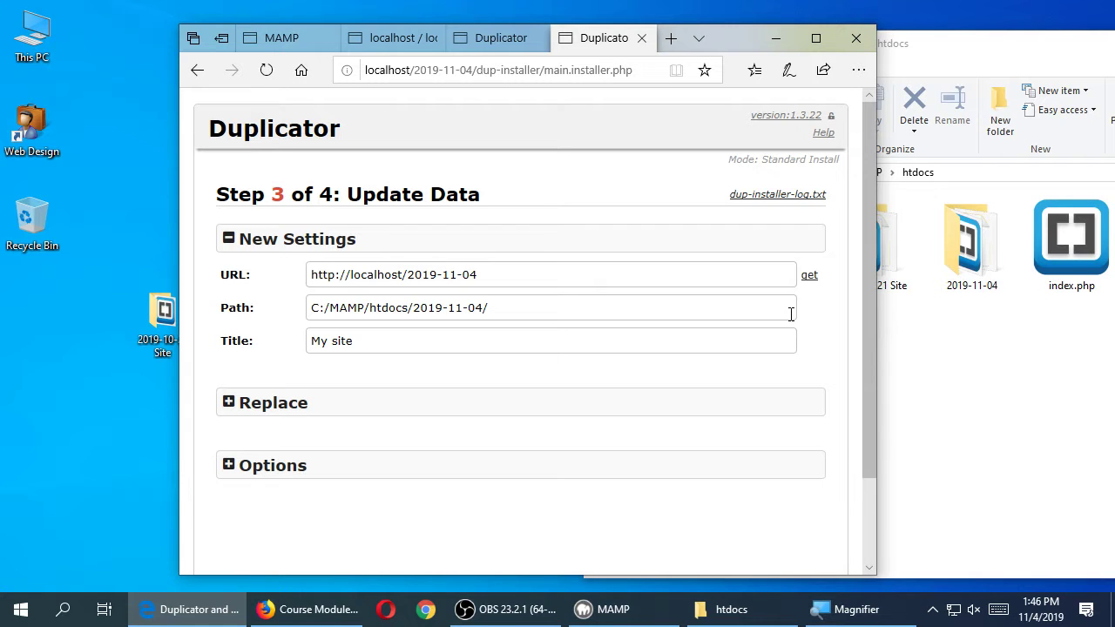
- Apply the new URL and path data, review the Step 4 report, and open Admin Login
scroll(791, 314, down, 1)
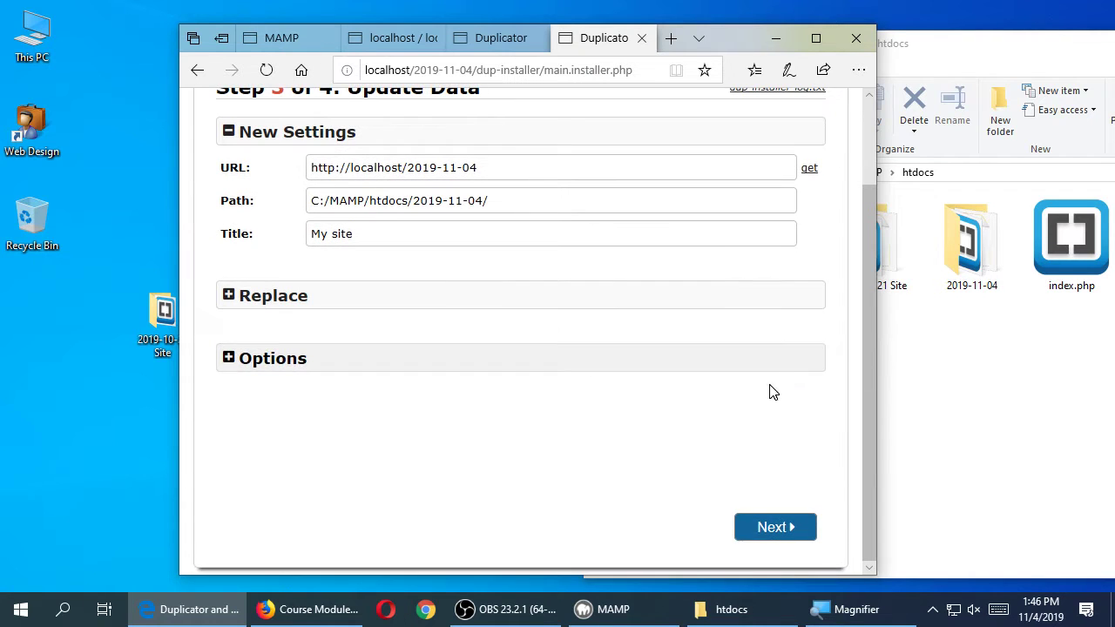
click(772, 527)
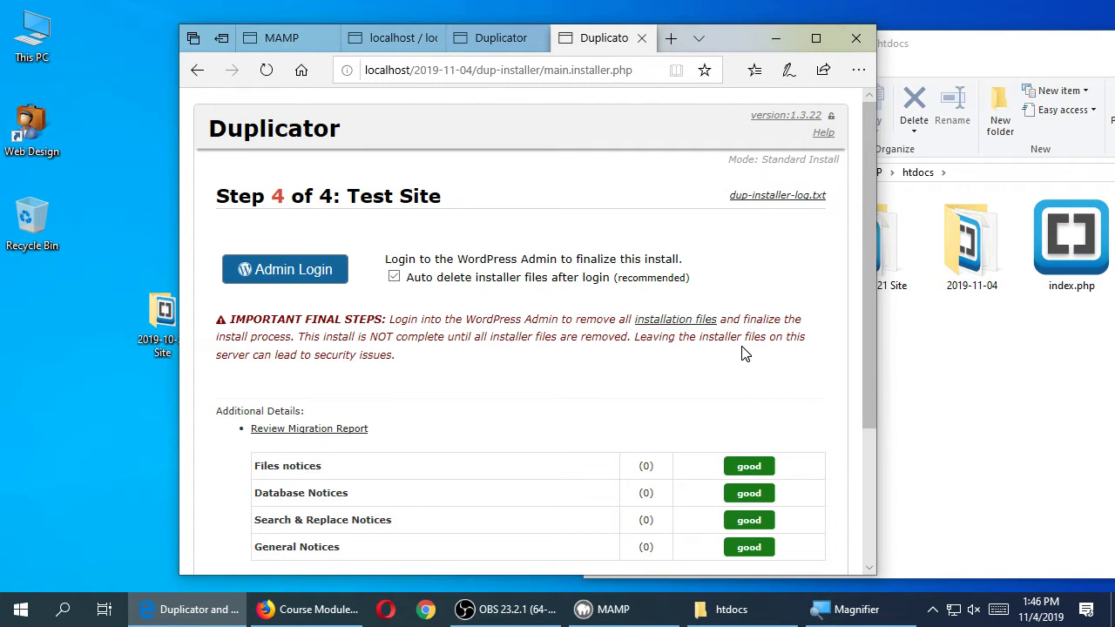
scroll(757, 358, down, 2)
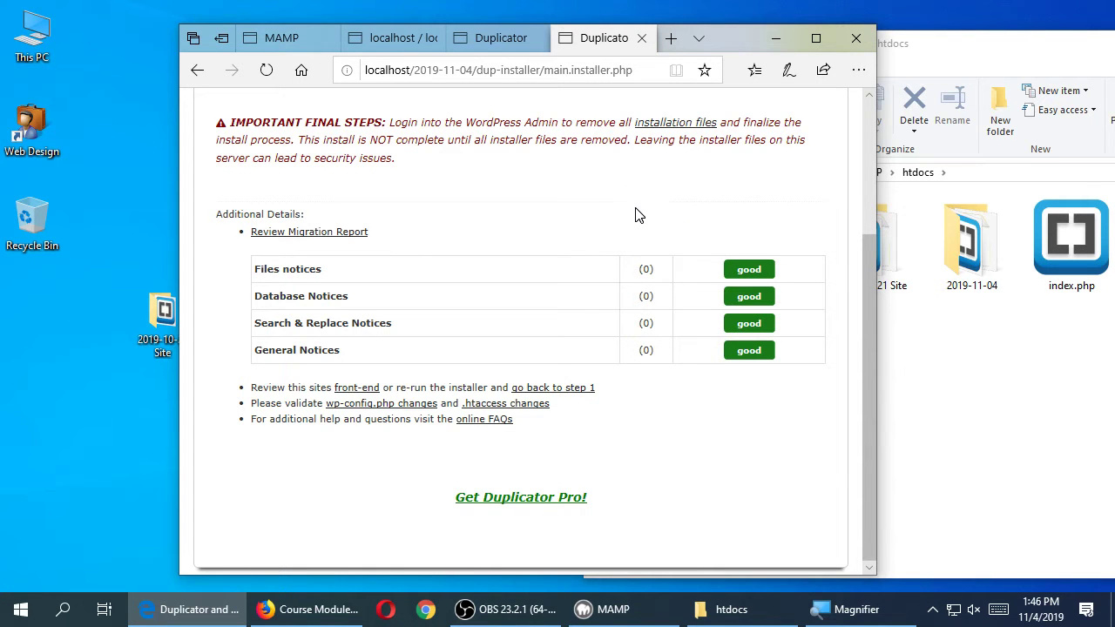
scroll(642, 216, up, 3)
scroll(525, 315, down, 2)
scroll(641, 469, up, 2)
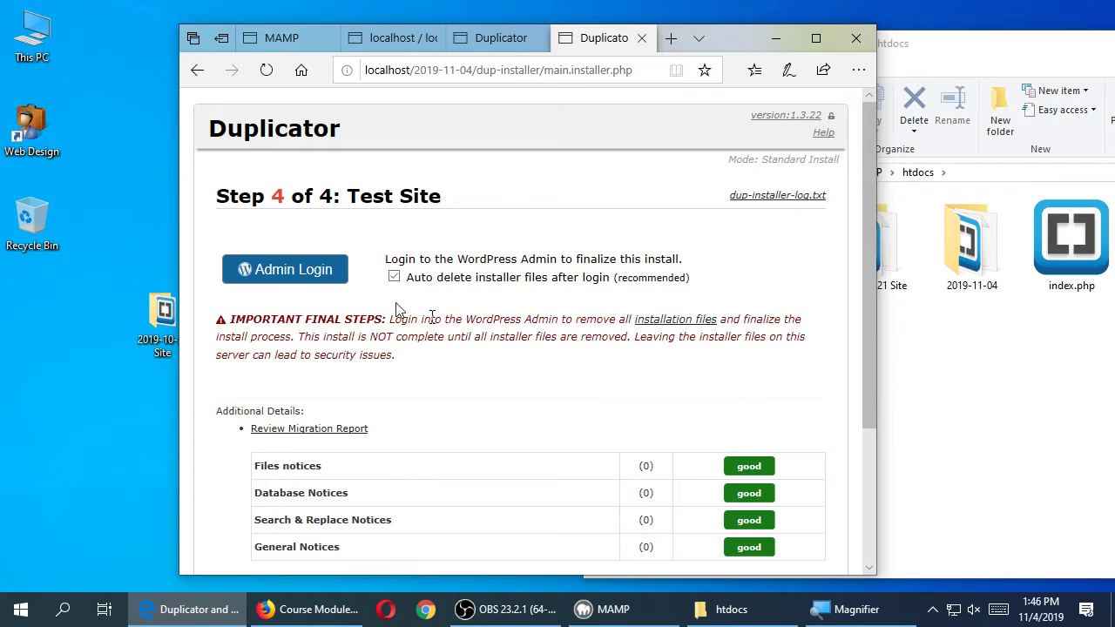
click(298, 276)
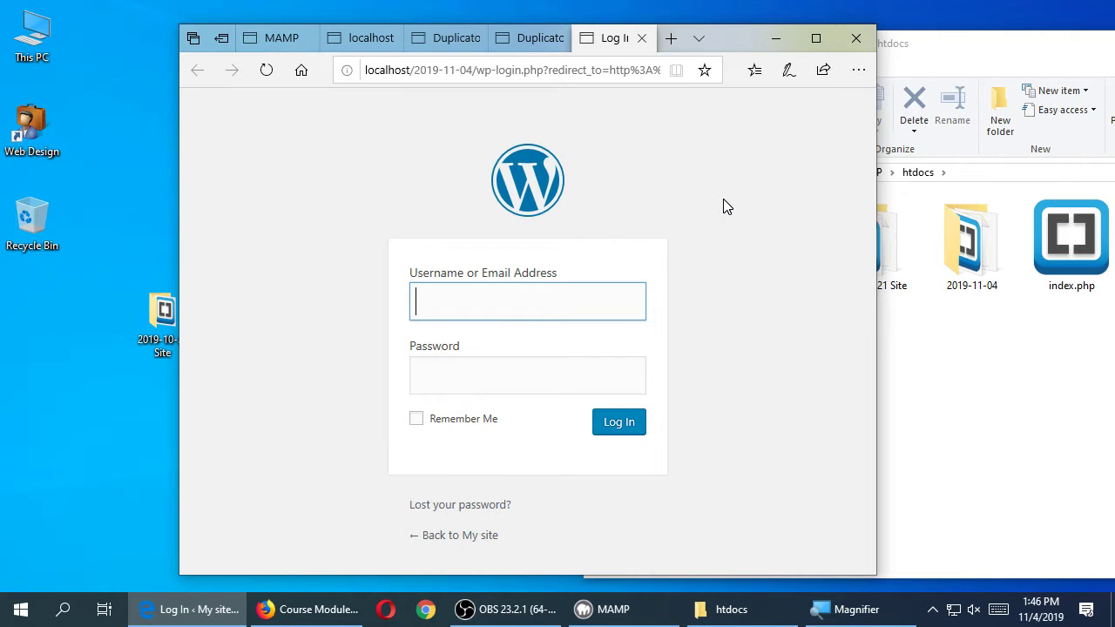
- Log into wp-admin with the admin username and password, maximize Edge, and open the Dashboard
text(admin)
key(Tab)
text(password)
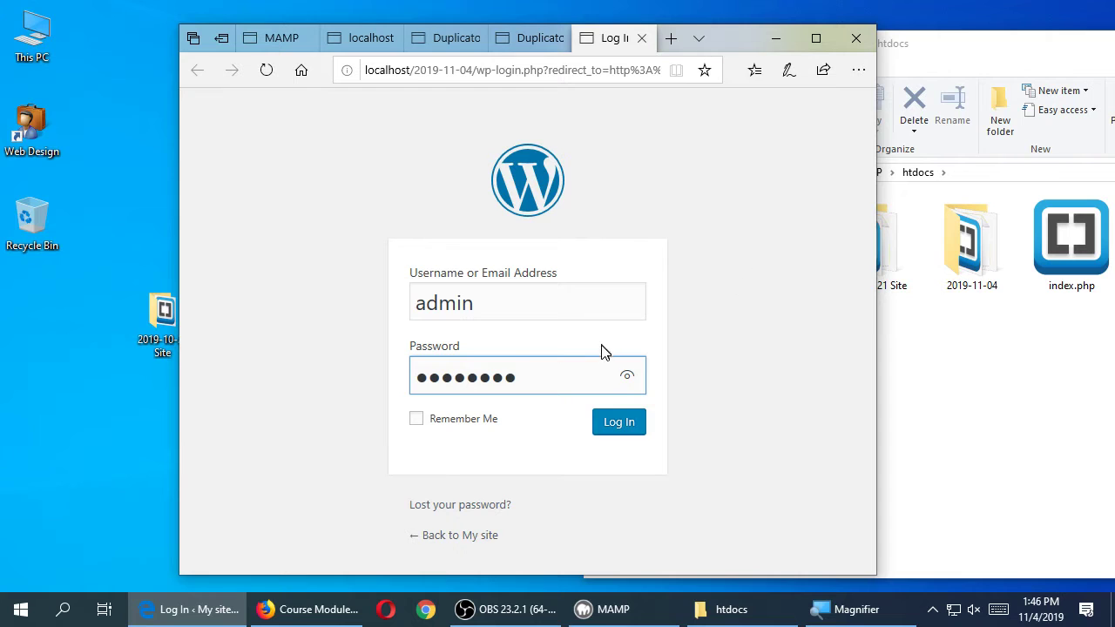
click(628, 377)
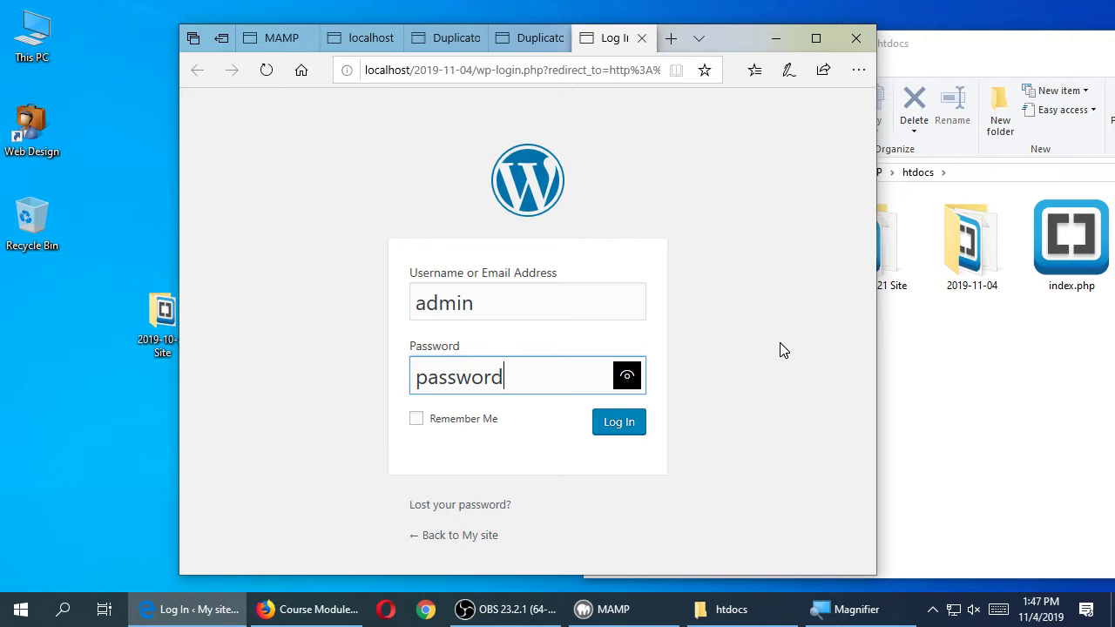
click(620, 427)
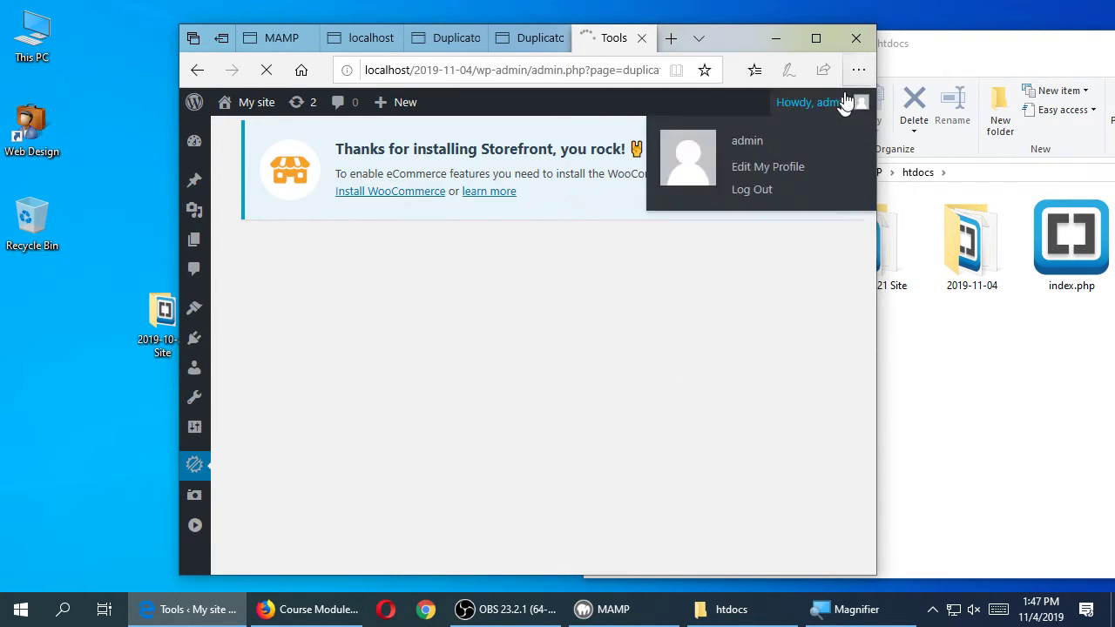
click(816, 37)
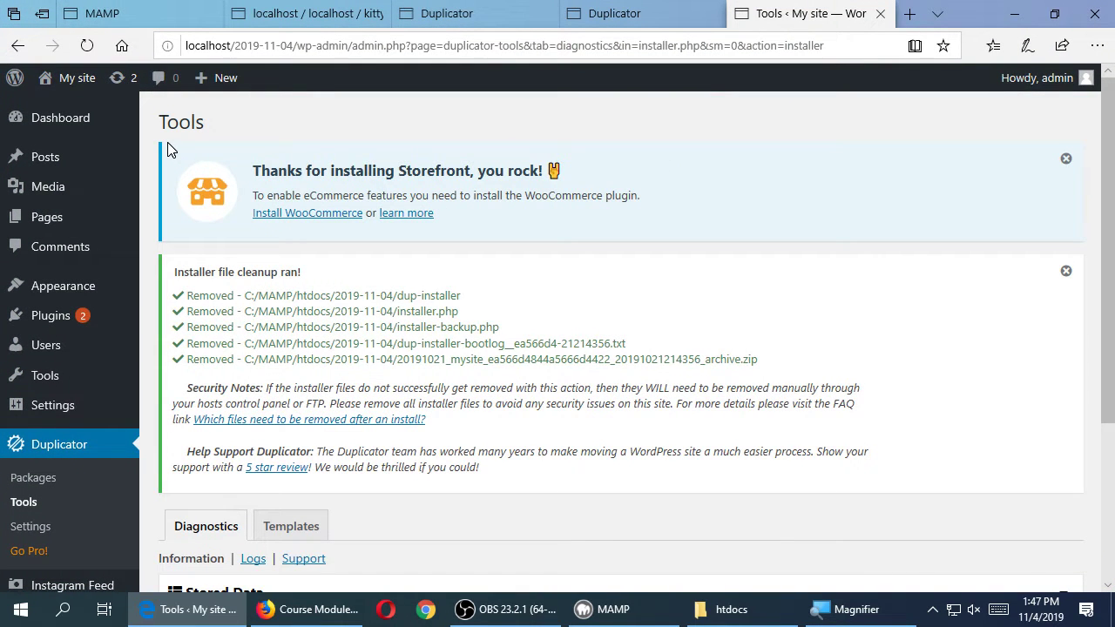
click(45, 118)
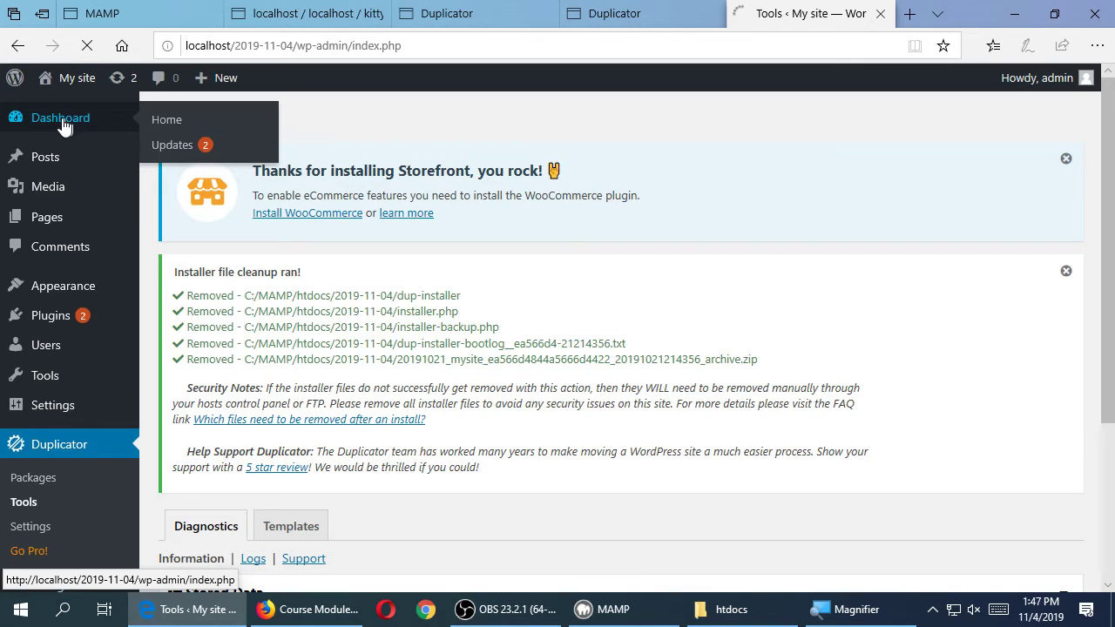
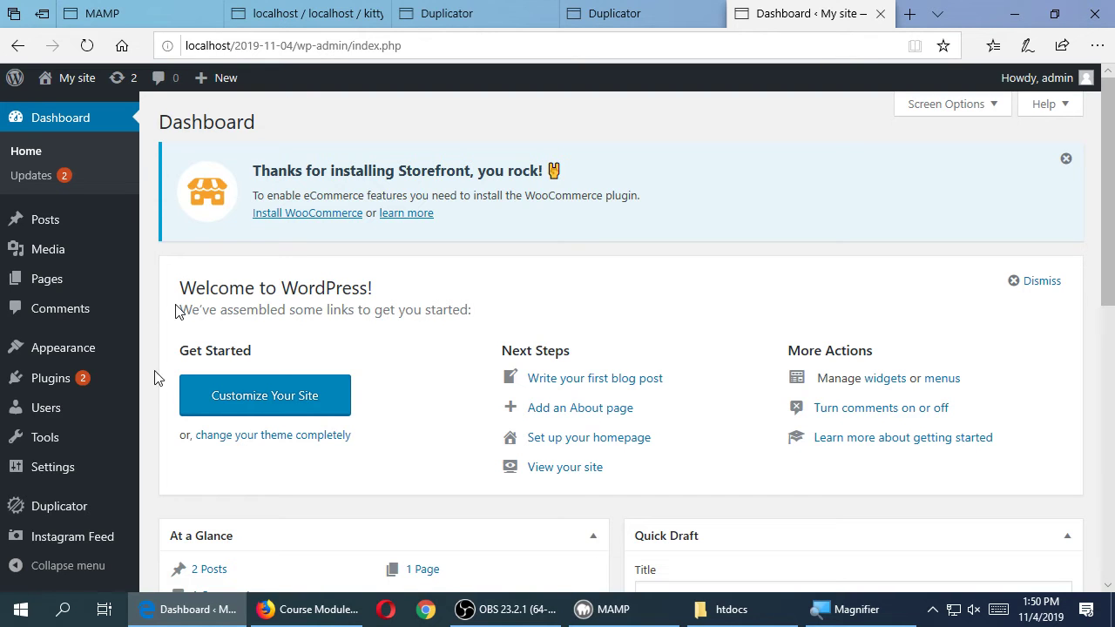
- Open Duplicator's Packages page, then minimise the browser to reveal the desktop folders
mouse_move(126, 515)
click(92, 508)
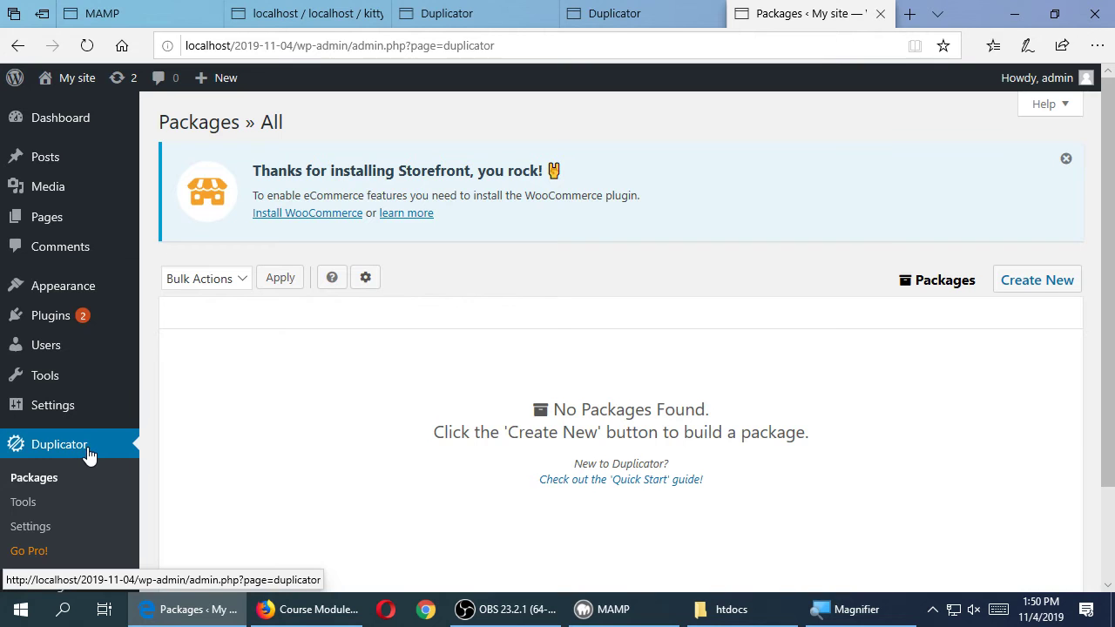
key(super+d)
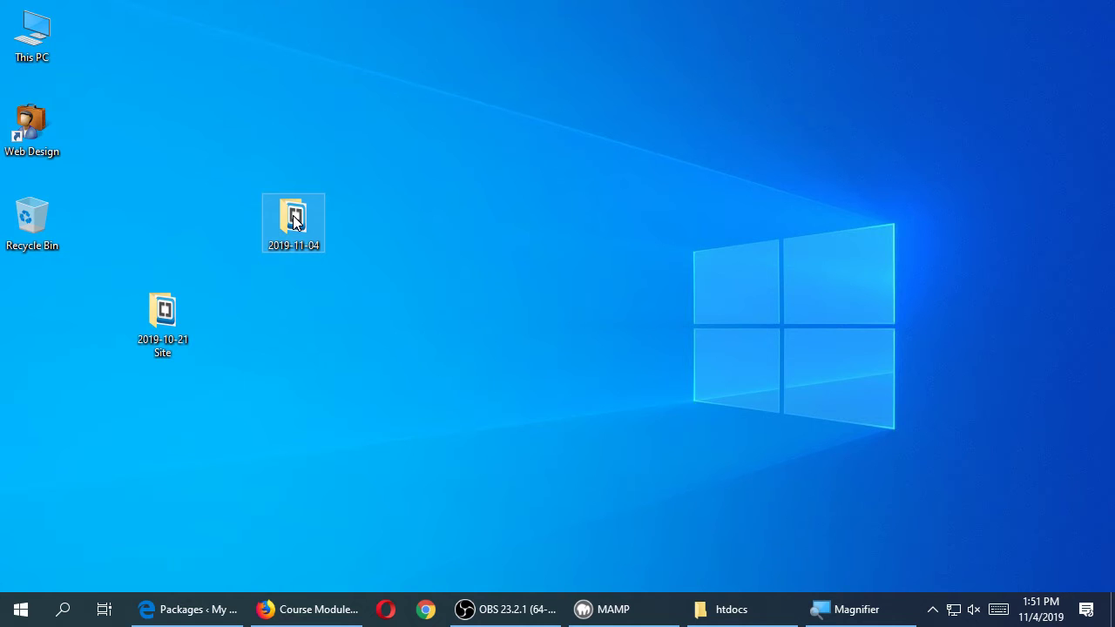
- Confirm the 2019-11-04 folder holds the archive and installer.php, then return to the Packages page
drag(296, 217, 607, 290)
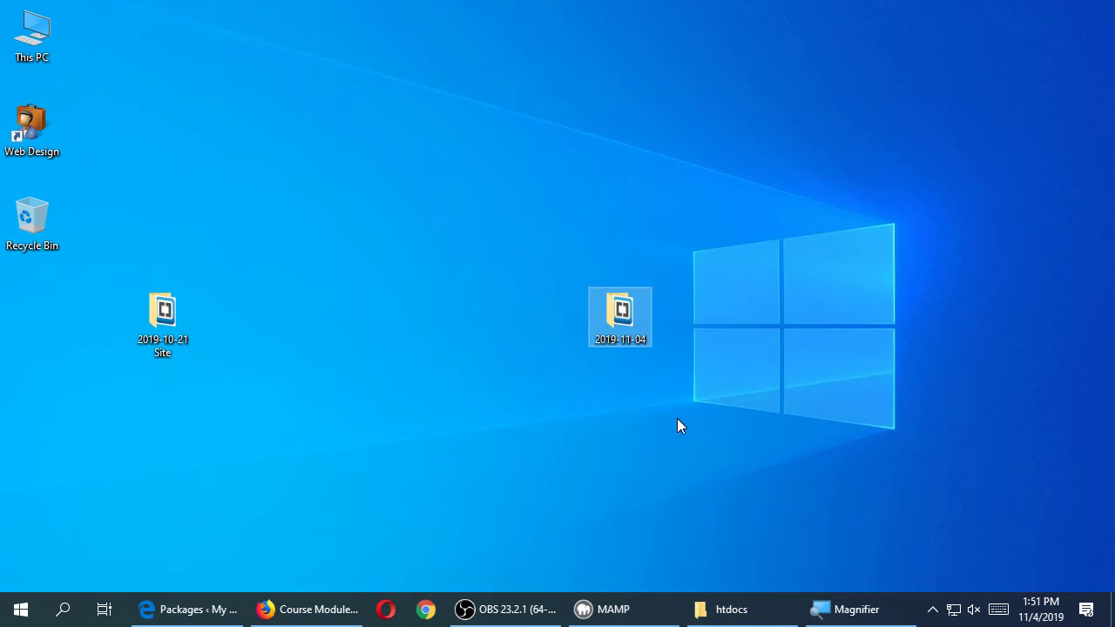
double_click(621, 315)
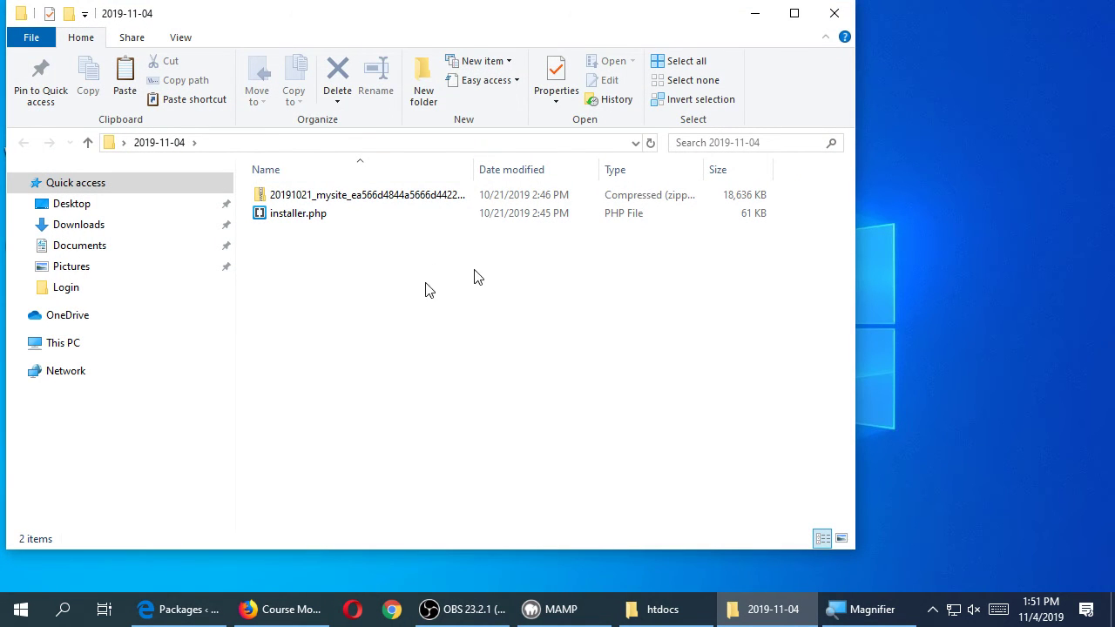
click(834, 13)
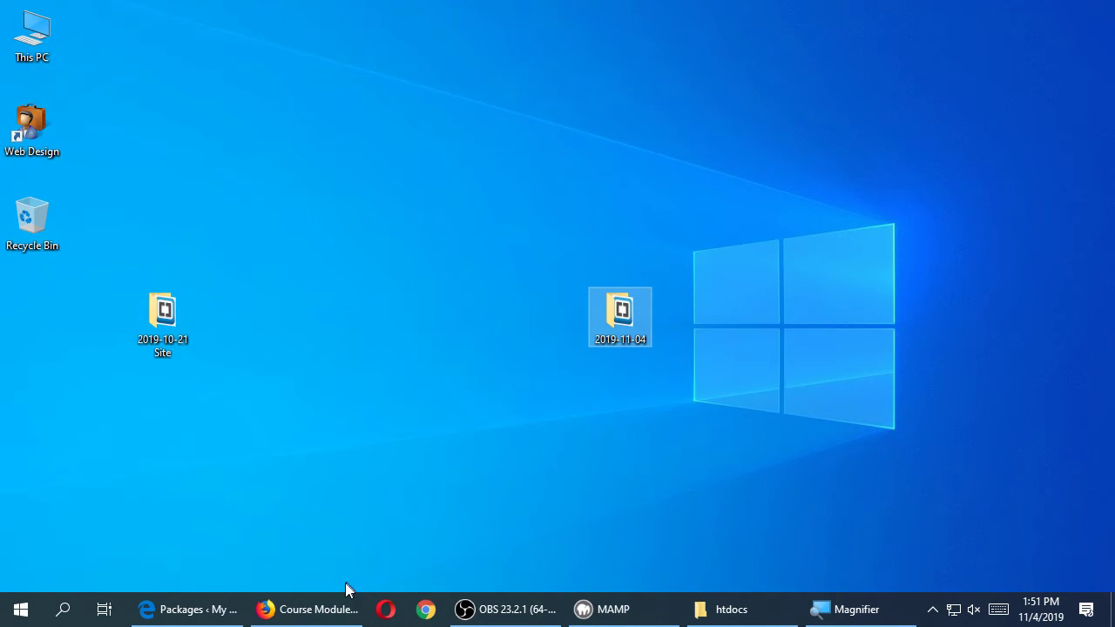
click(196, 609)
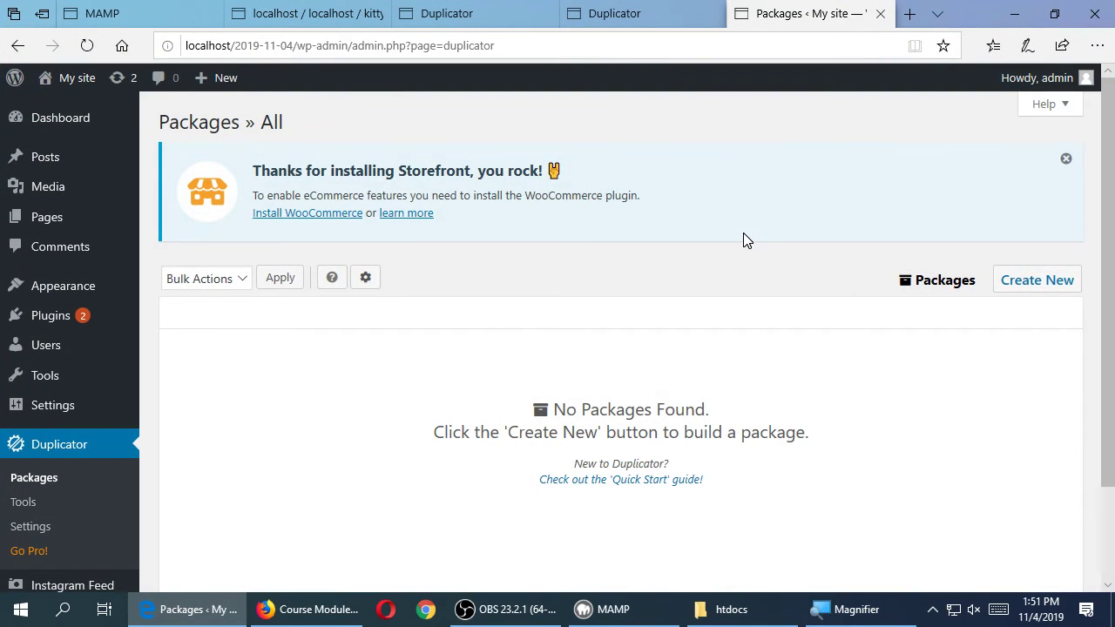
click(620, 12)
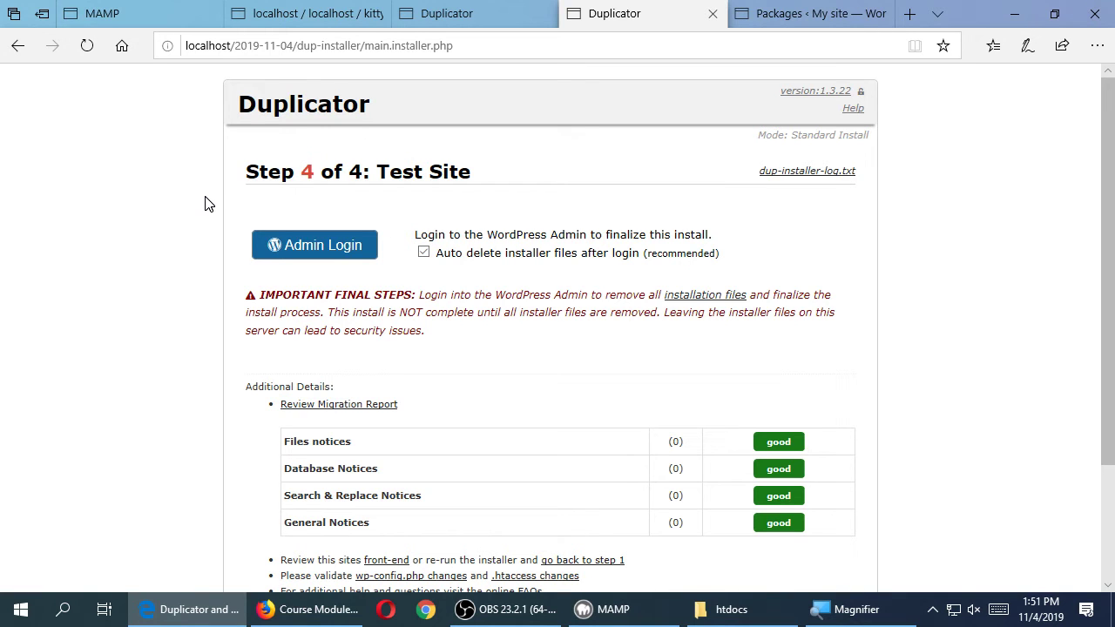
click(802, 13)
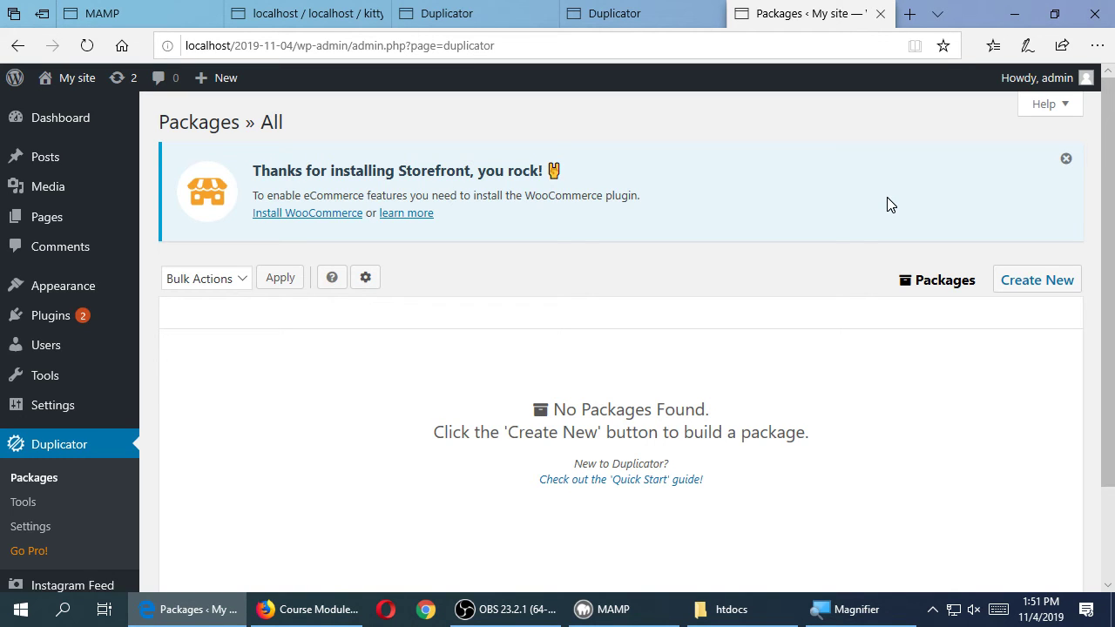
- Load the migrated 2019-11-04 site's WordPress admin Dashboard
click(82, 126)
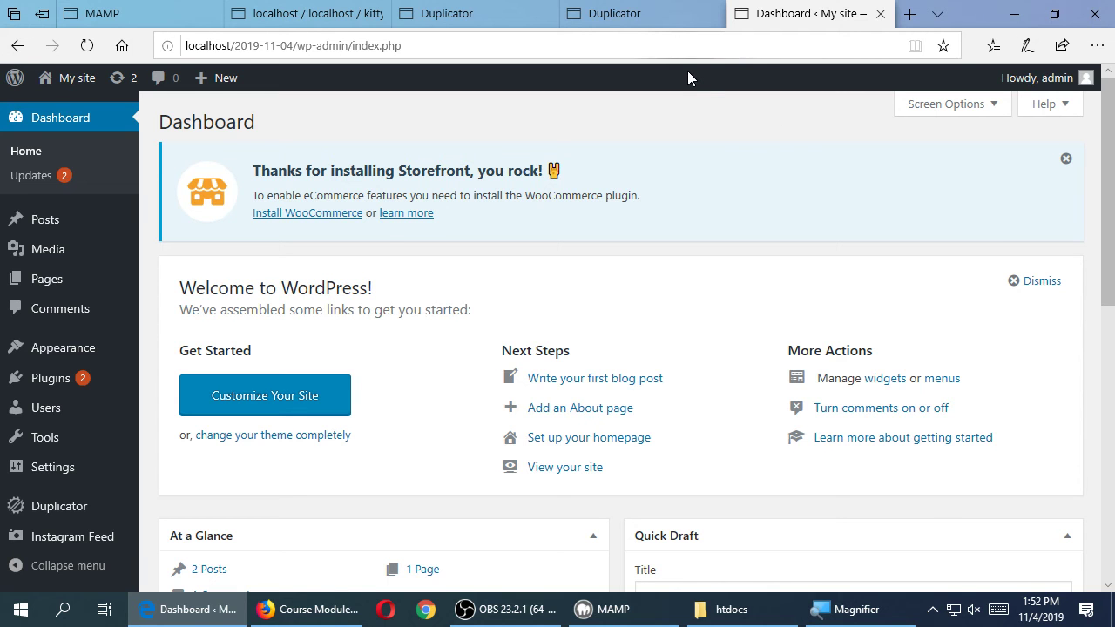
- Magnify and highlight '2019-11-04' in the address localhost/2019-11-04/wp-admin/index.php
key(super+plus)
drag(494, 91, 593, 92)
key(Right)
click(939, 105)
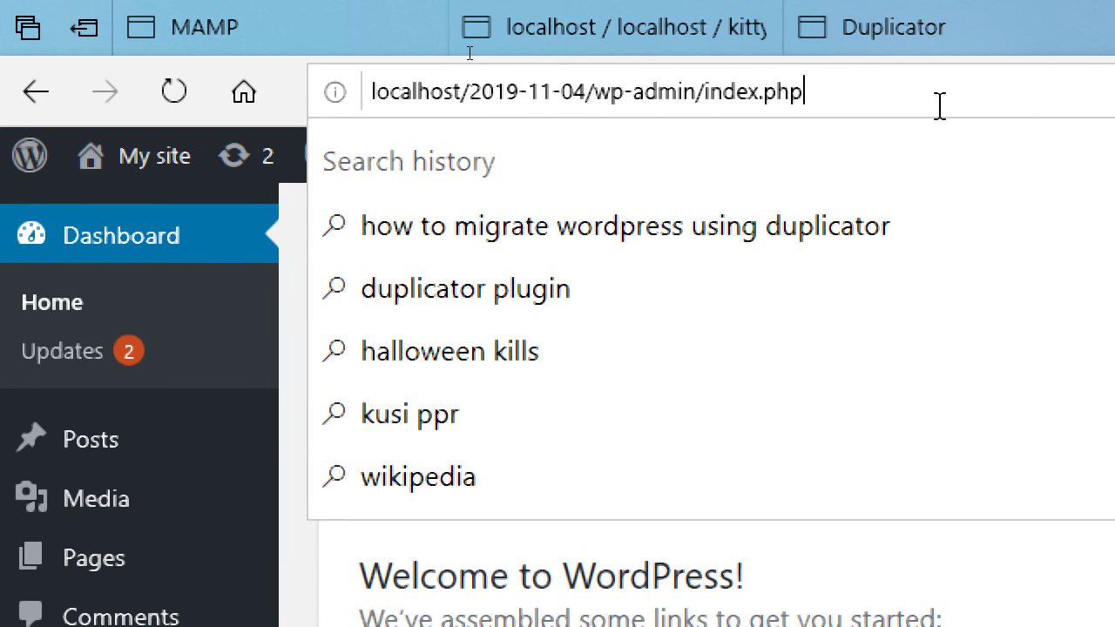
key(super+minus)
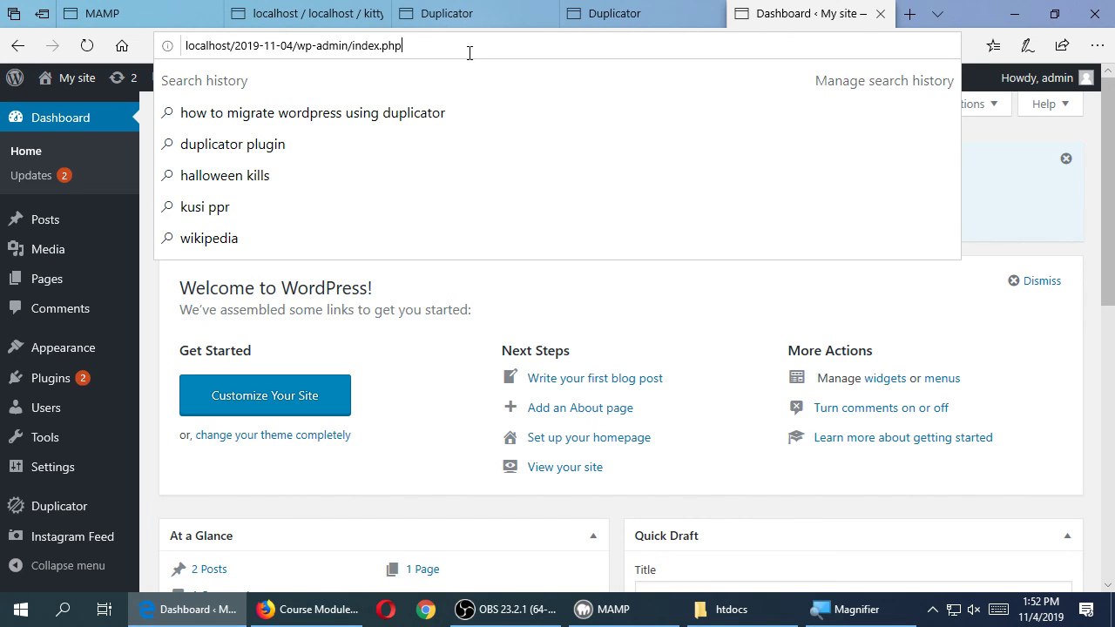